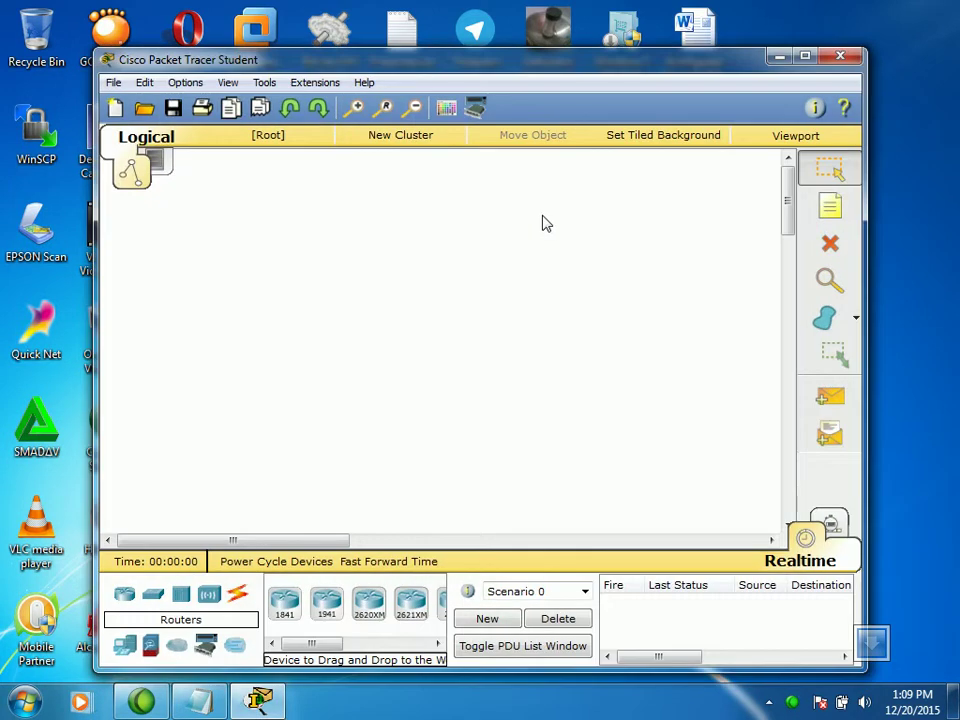
Maximize the program window and place two 2620XM routers side by side, level with each other in the upper workspace.
double_click(628, 50)
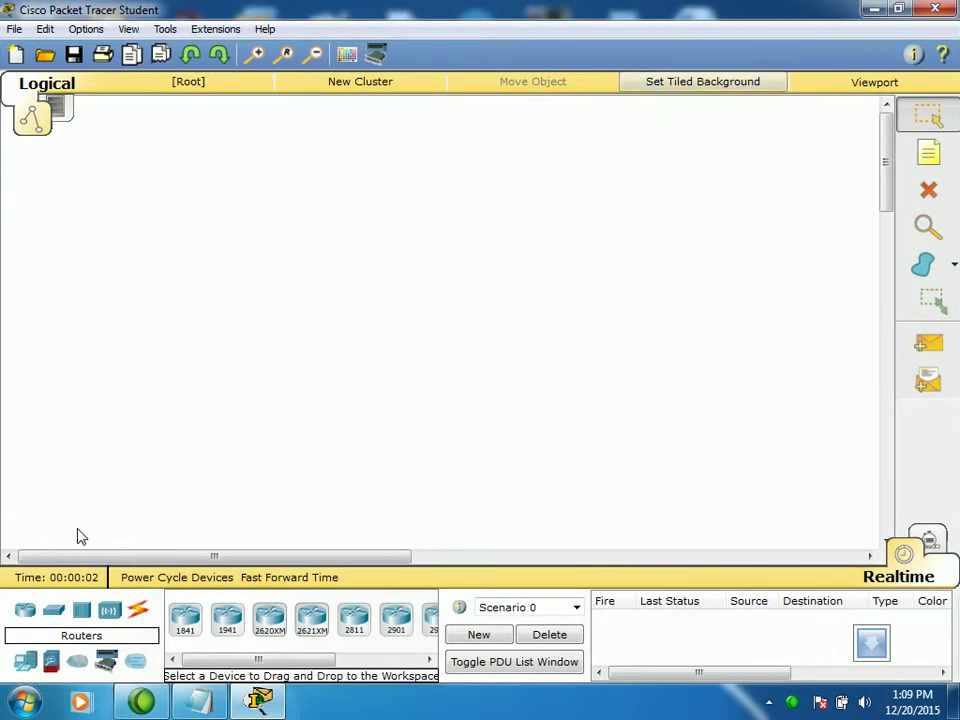
left_click(268, 620)
left_click(195, 232)
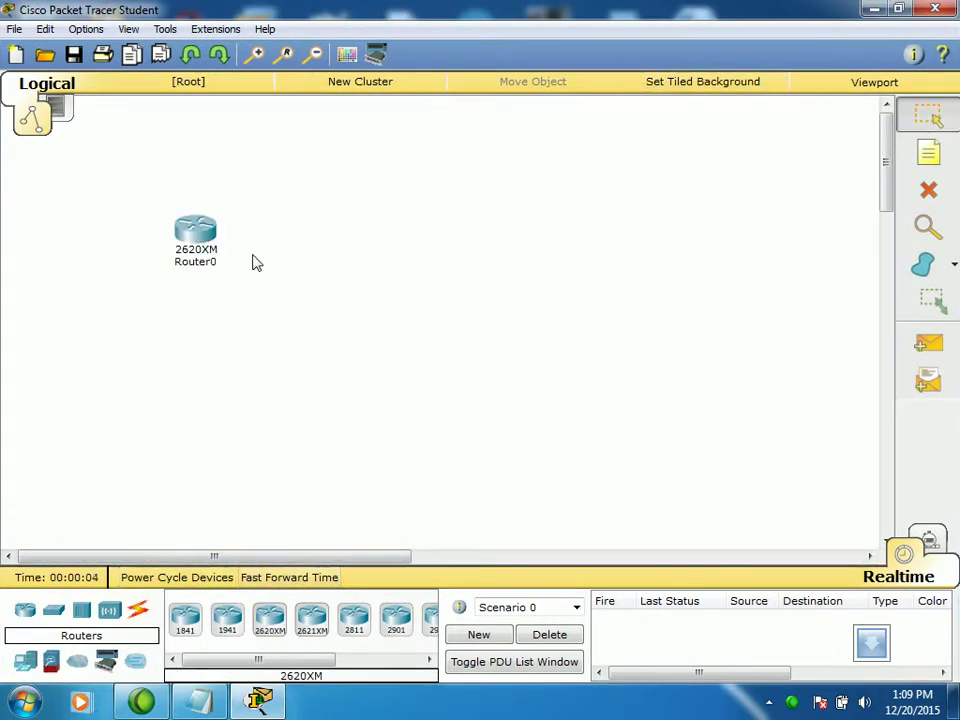
left_click(270, 620)
left_click(489, 240)
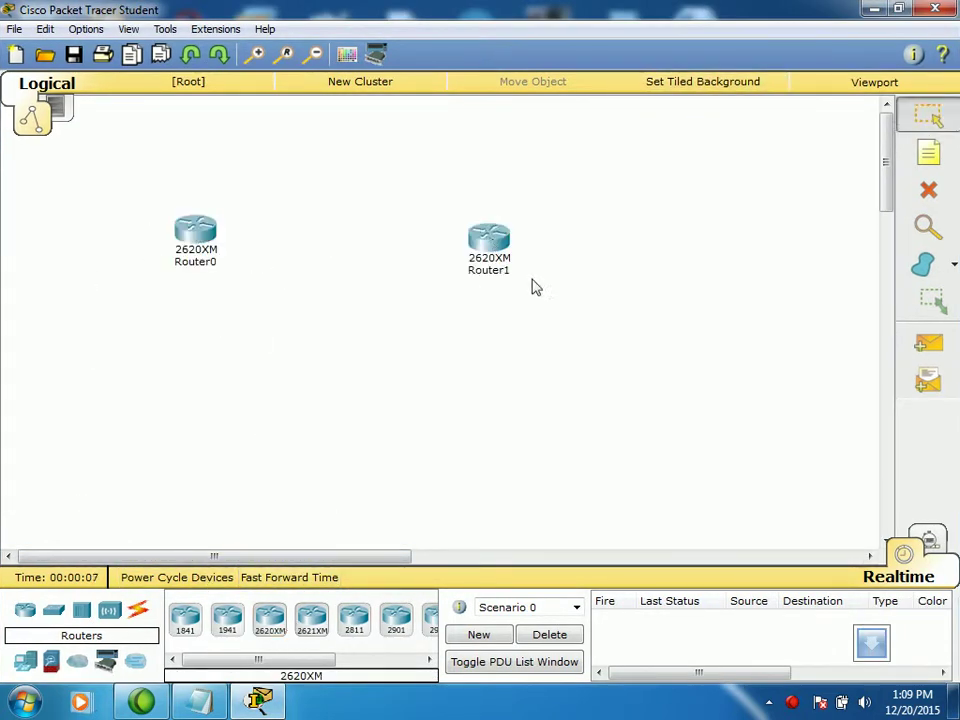
left_click_drag(505, 255, 495, 237)
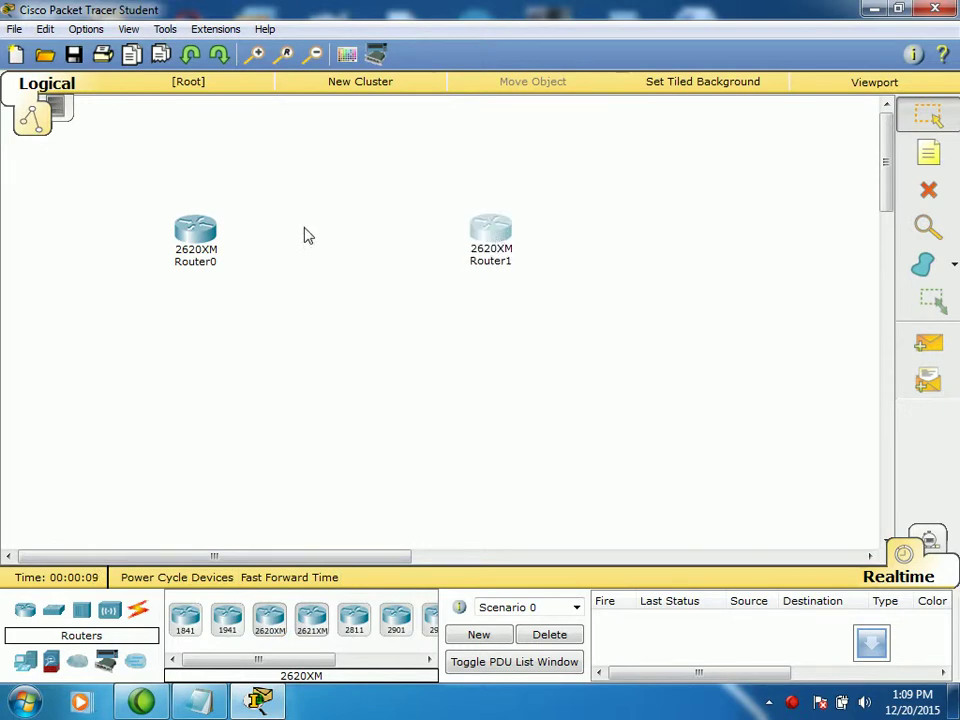
Install the NM-8A/S serial module in Router0's large empty slot, power the router back on, and close its device window.
left_click(185, 236)
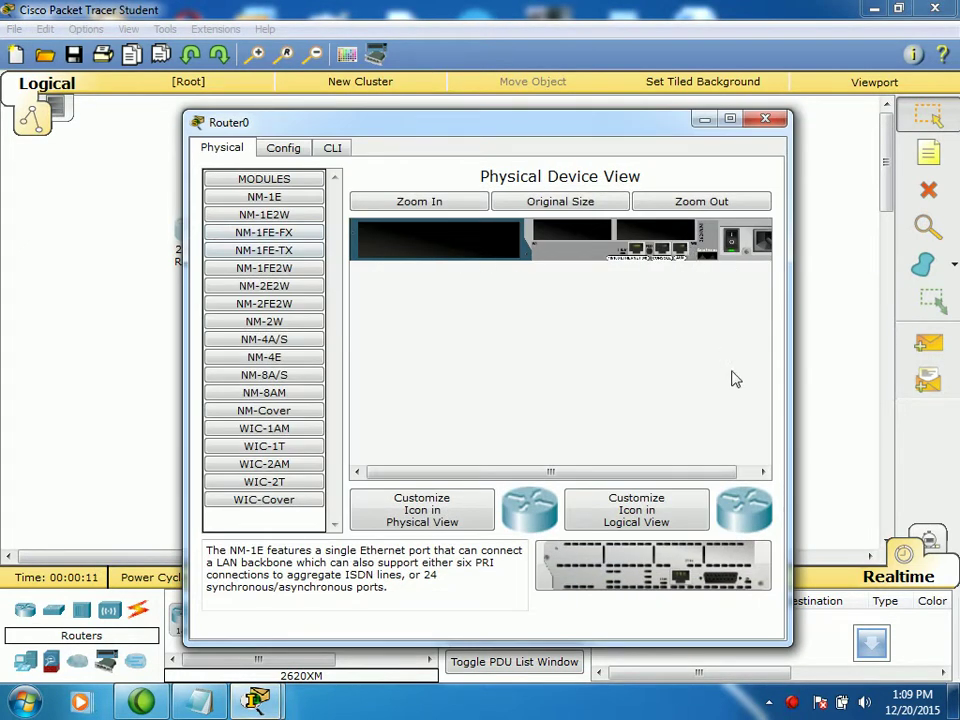
left_click(283, 360)
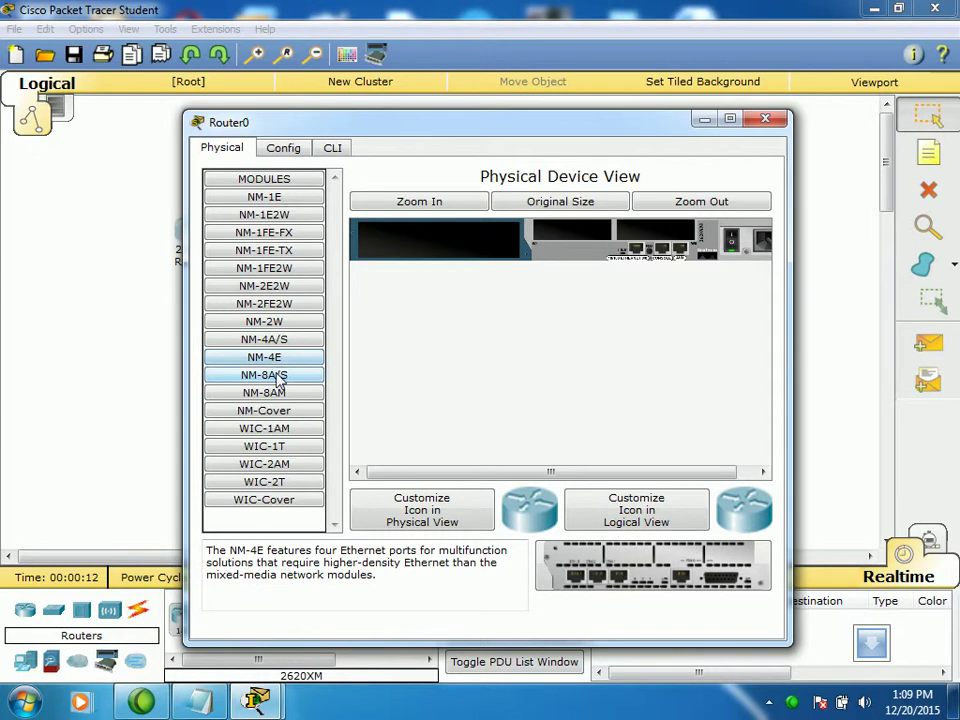
left_click(281, 375)
left_click_drag(650, 565, 440, 242)
left_click(733, 240)
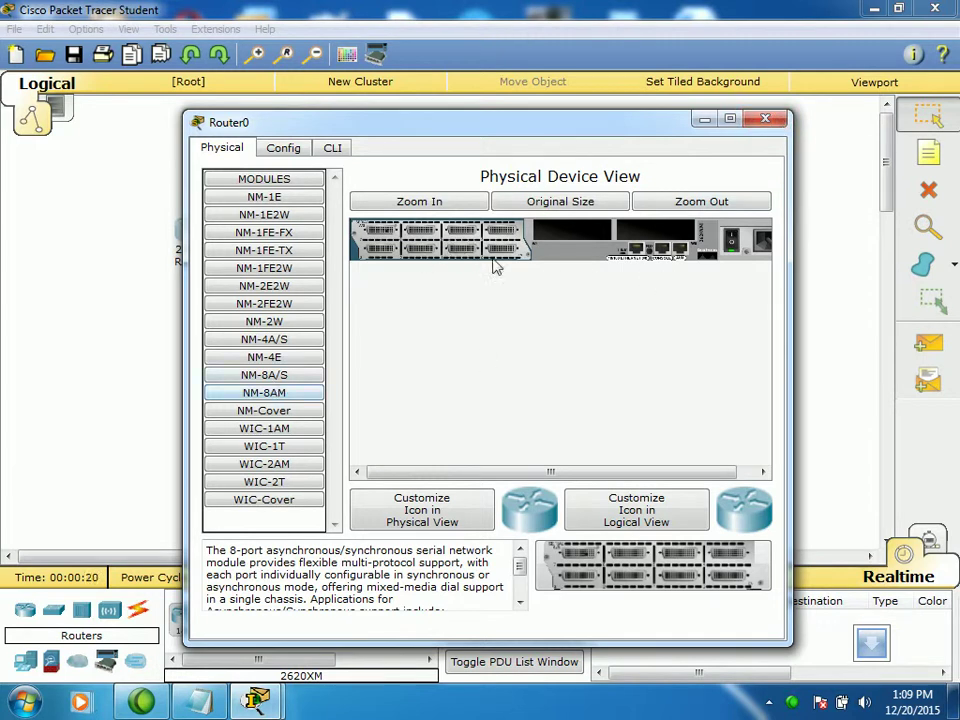
left_click(765, 120)
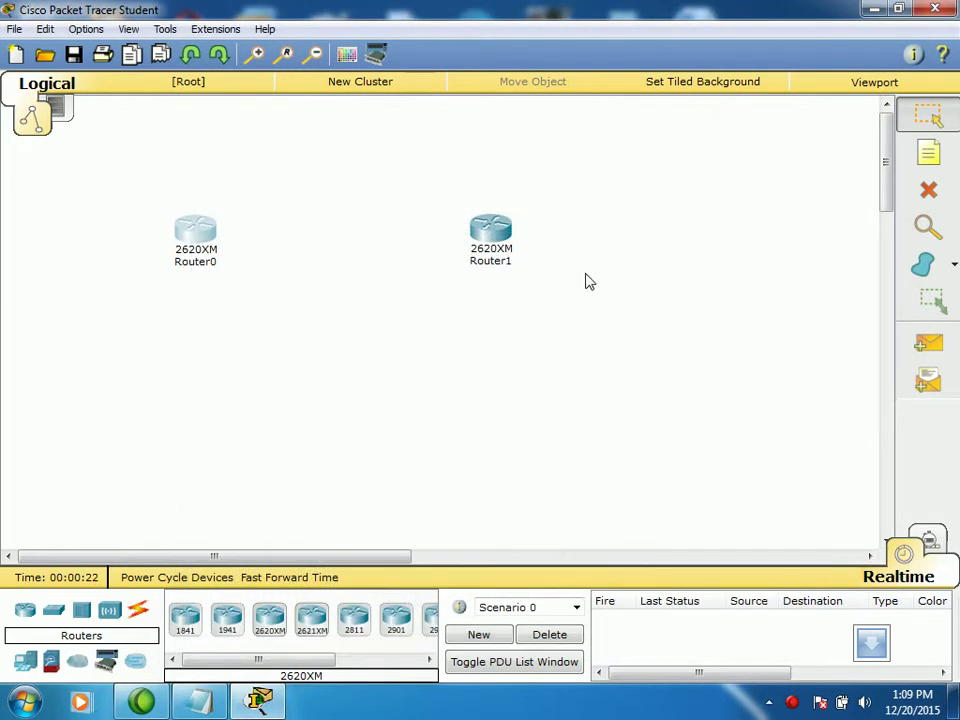
Install the NM-8A/S serial module in Router1's large empty slot with the power off, and leave the router switched on.
left_click(493, 232)
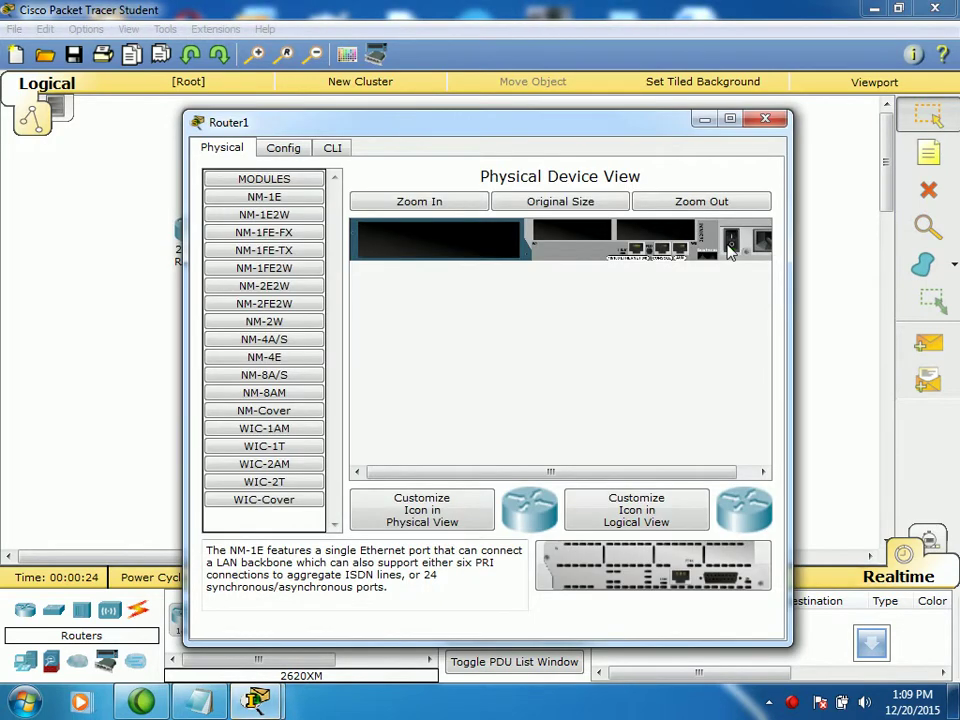
left_click(276, 375)
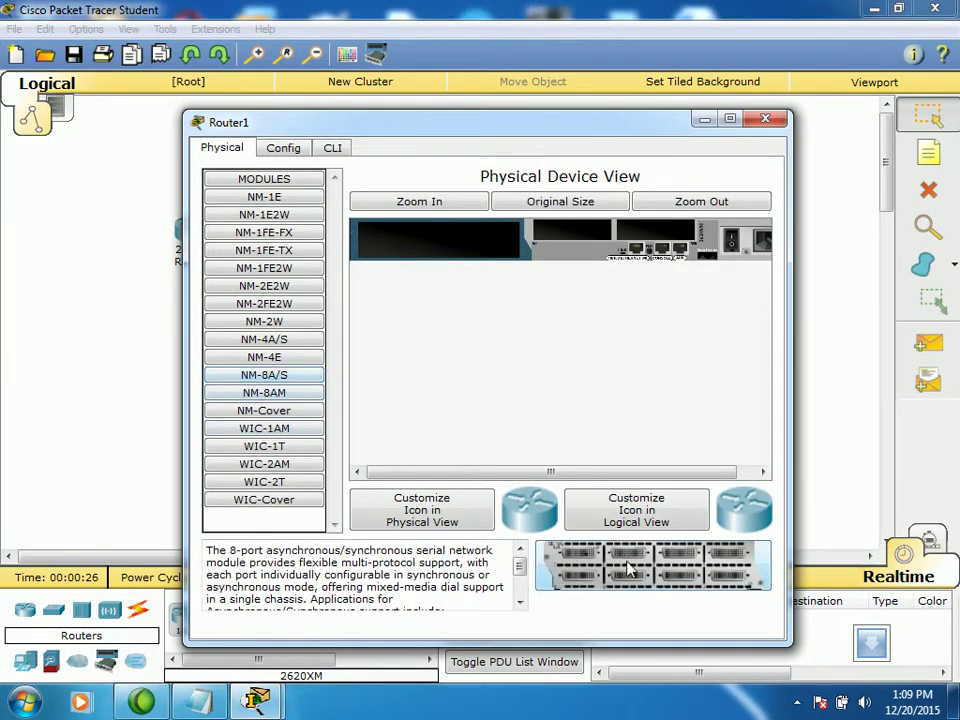
left_click_drag(279, 378, 458, 250)
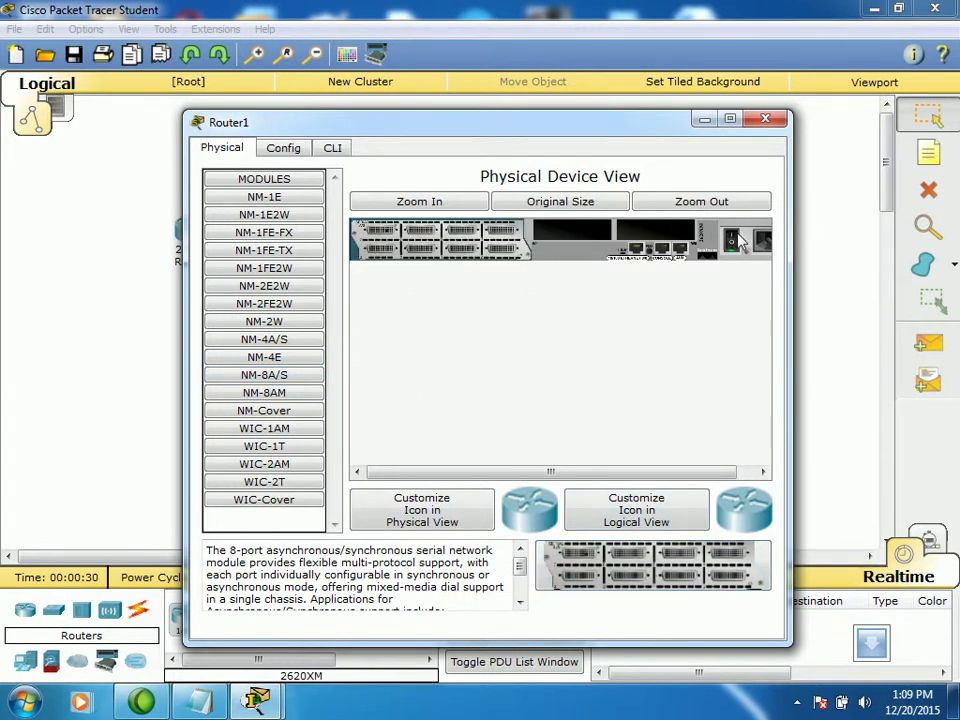
left_click(762, 121)
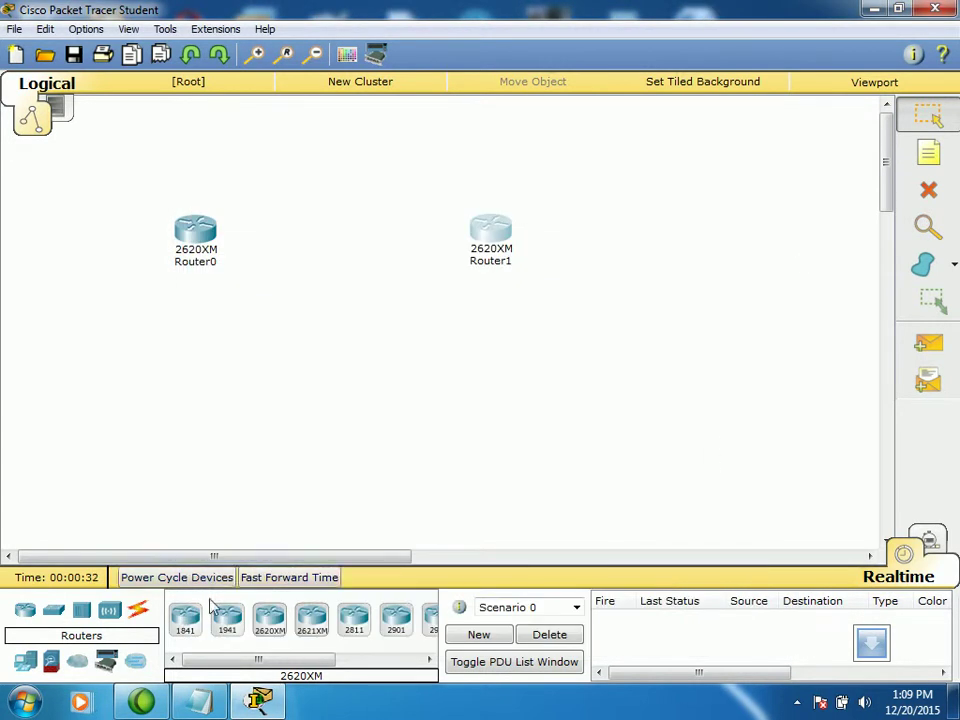
Connect Router0 to Router1 with the automatically chosen connection type.
left_click(148, 610)
left_click(183, 620)
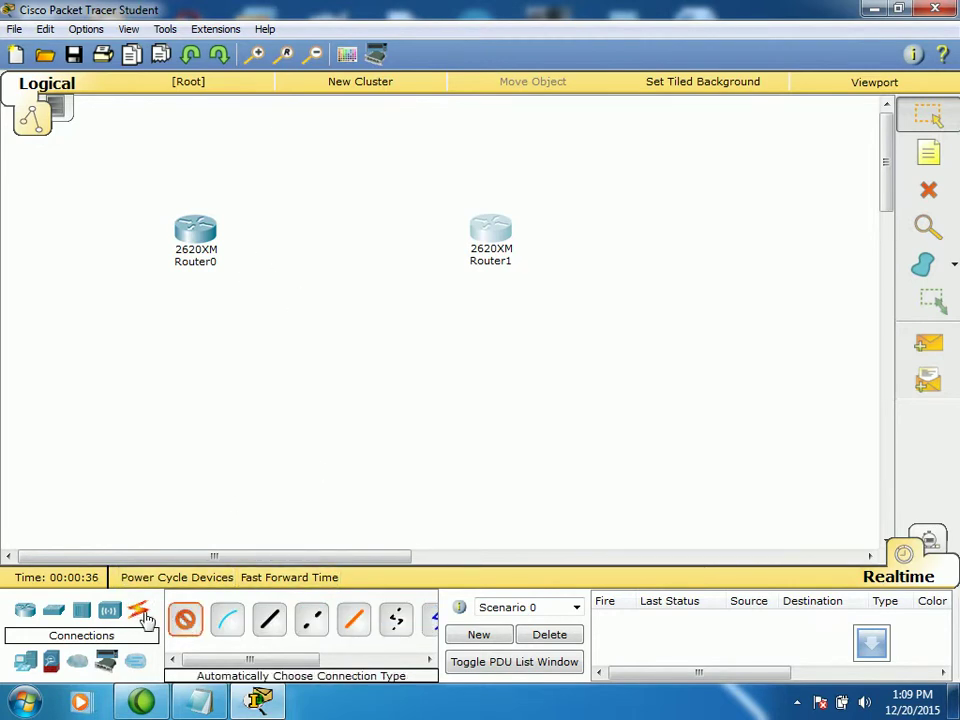
left_click(184, 620)
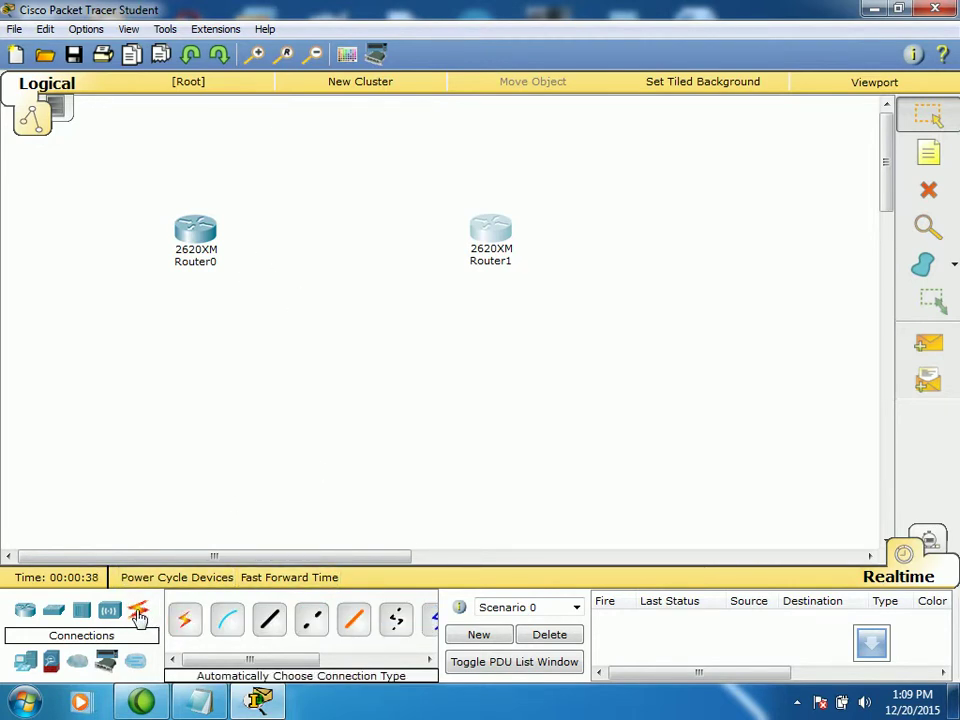
left_click(184, 620)
left_click(212, 246)
left_click(493, 228)
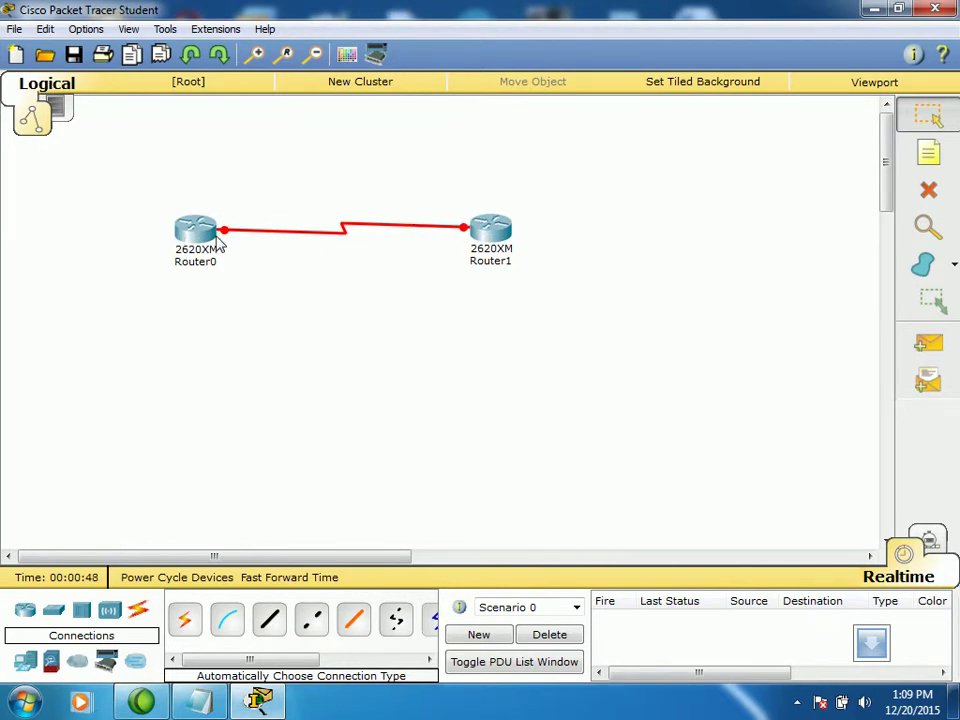
Place two 2960-24TT switches, one below Router0 and one below Router1.
mouse_move(219, 241)
left_click(58, 613)
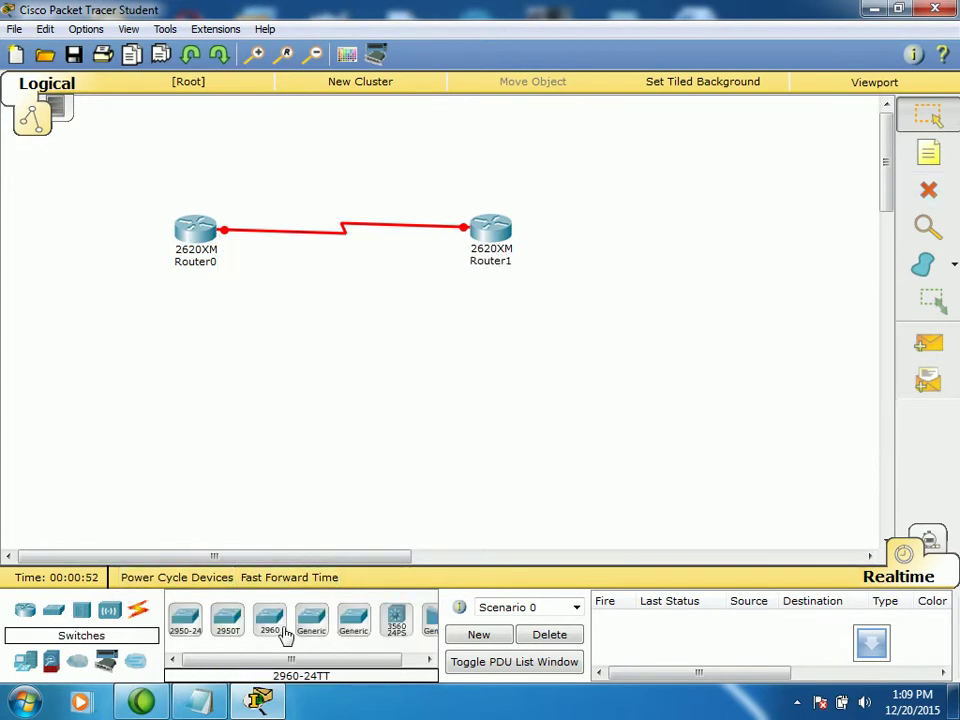
left_click_drag(276, 625, 186, 398)
left_click(488, 402)
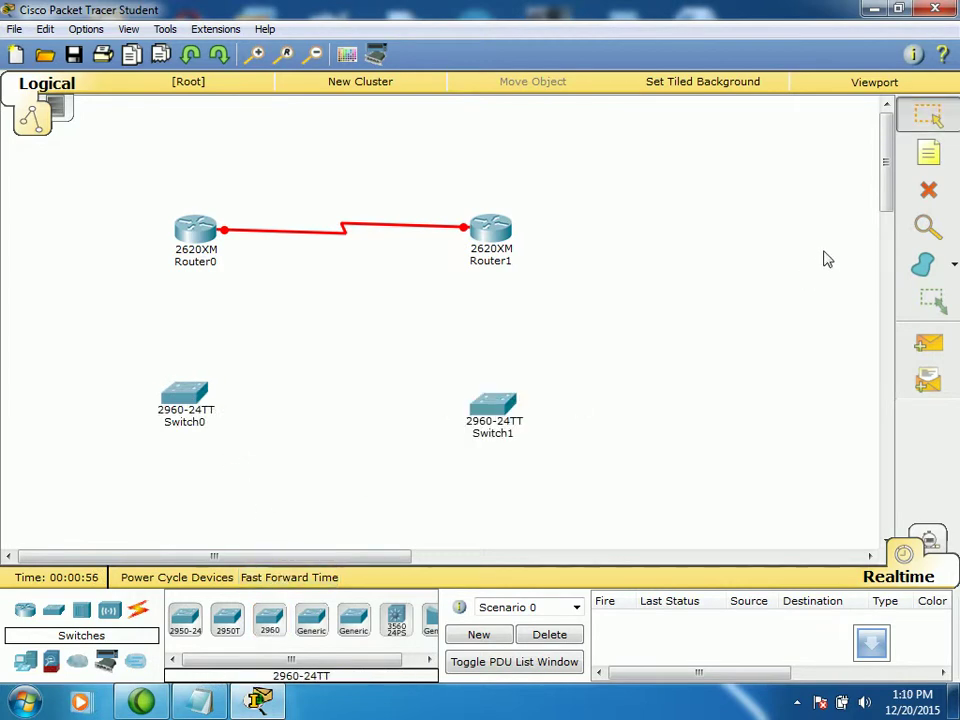
Add four generic PCs, two below Switch0 and two below Switch1.
left_click_drag(886, 160, 886, 177)
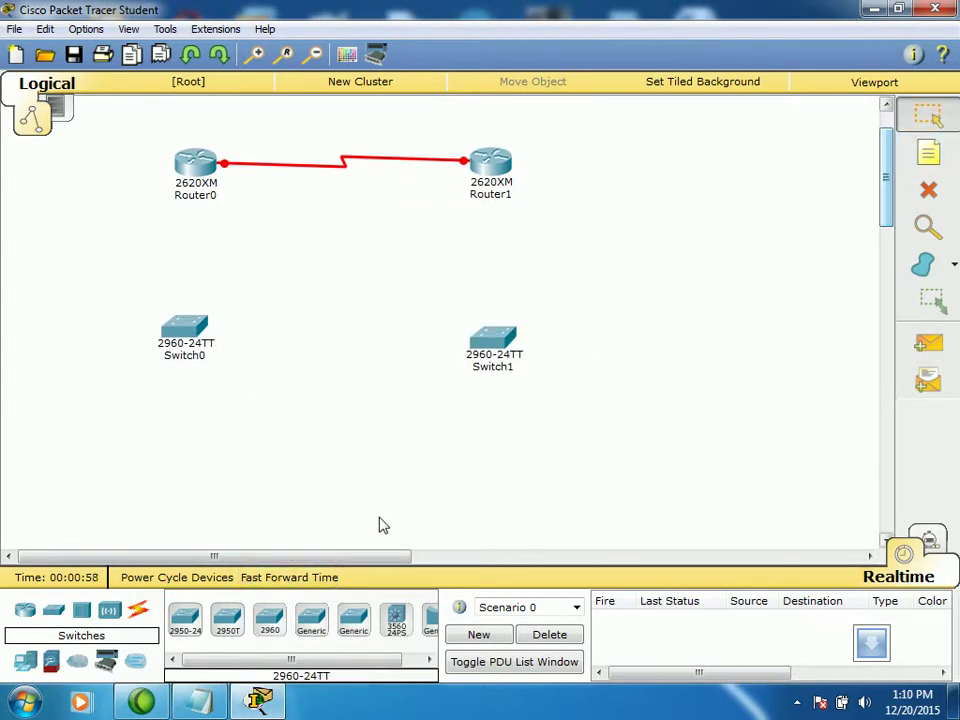
left_click(25, 661)
left_click(184, 621)
left_click(115, 496)
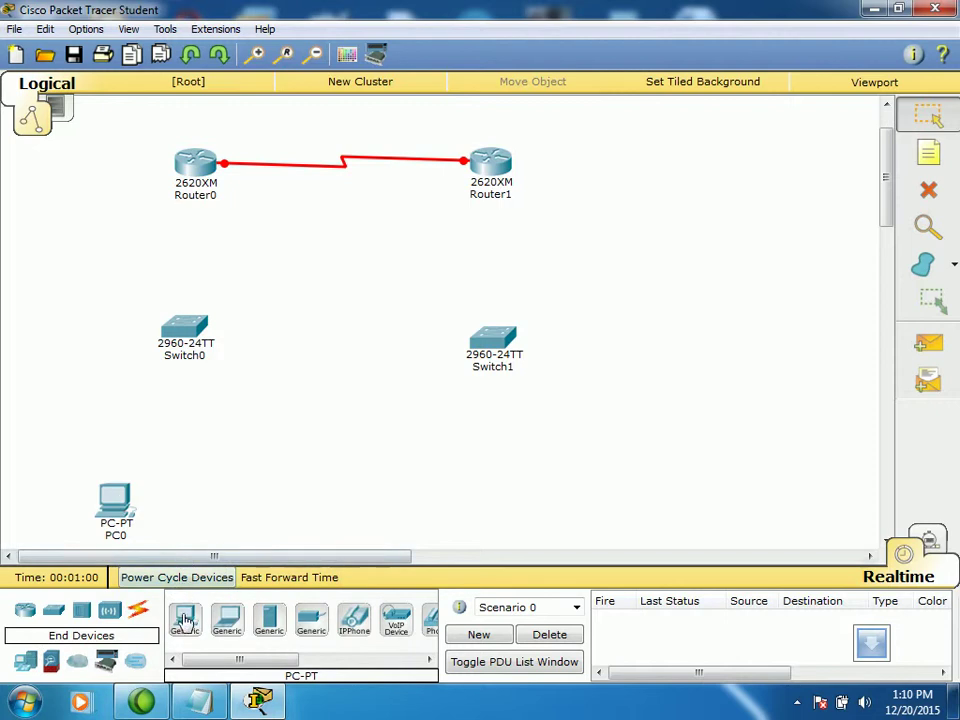
left_click(234, 499)
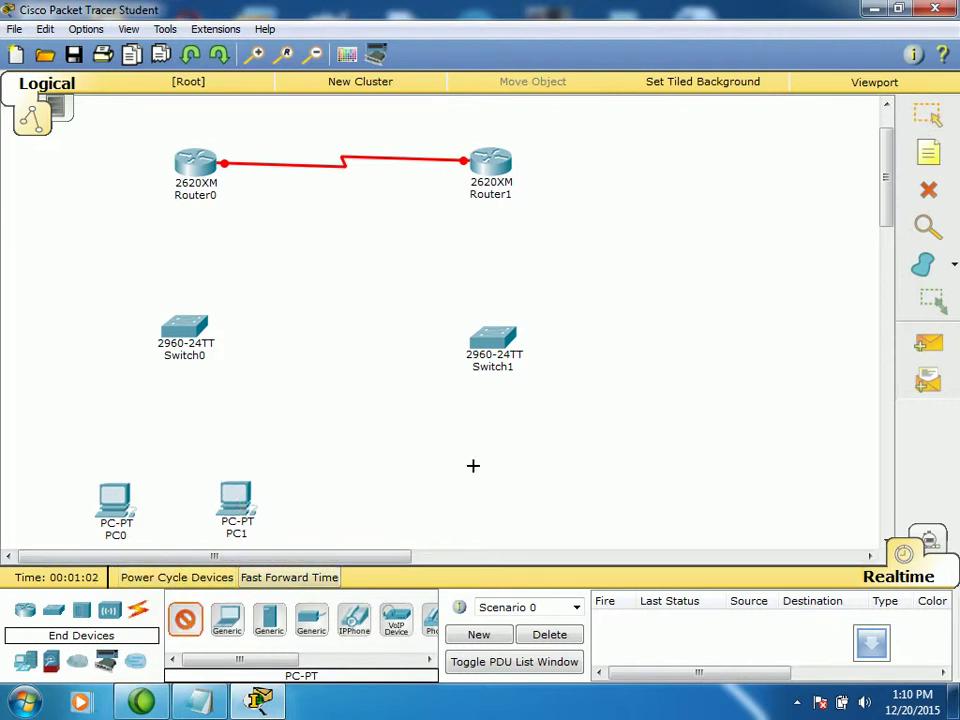
left_click(476, 462)
left_click(184, 621)
left_click(553, 465)
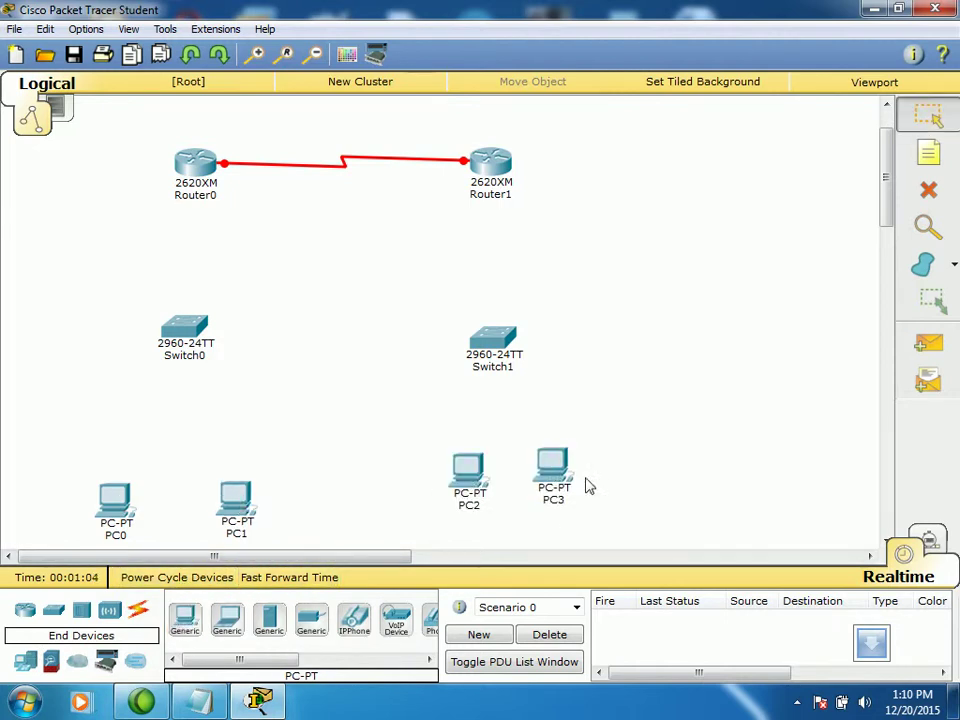
Connect Router1's FastEthernet0/0 port to Switch1's FastEthernet0/1 port with a copper straight-through cable.
left_click(138, 609)
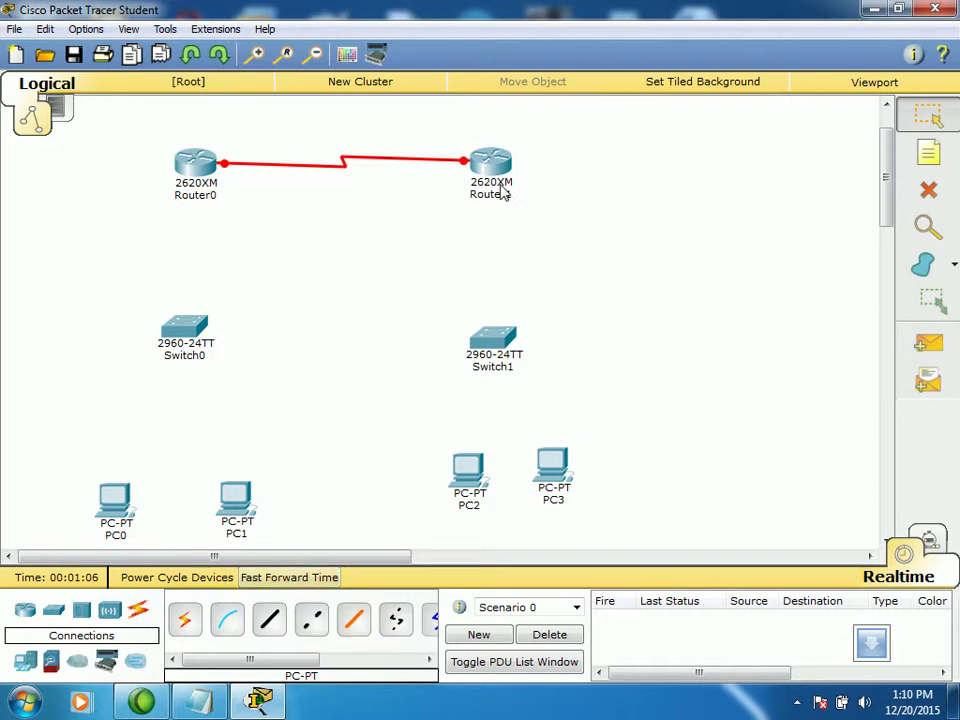
left_click(269, 620)
left_click(492, 162)
left_click(518, 212)
left_click(490, 340)
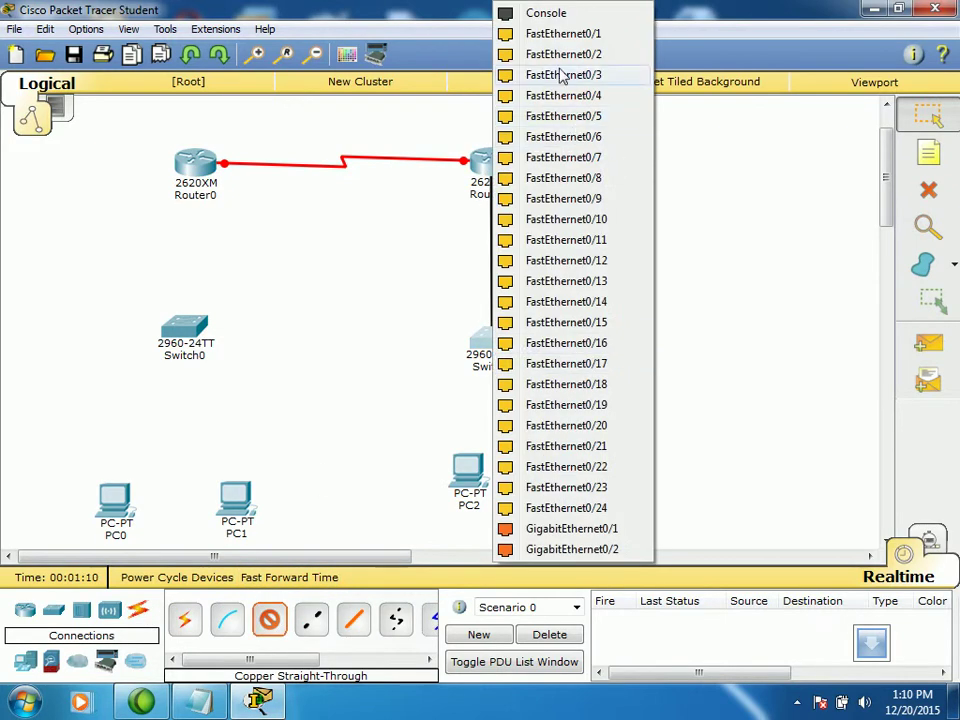
left_click(553, 36)
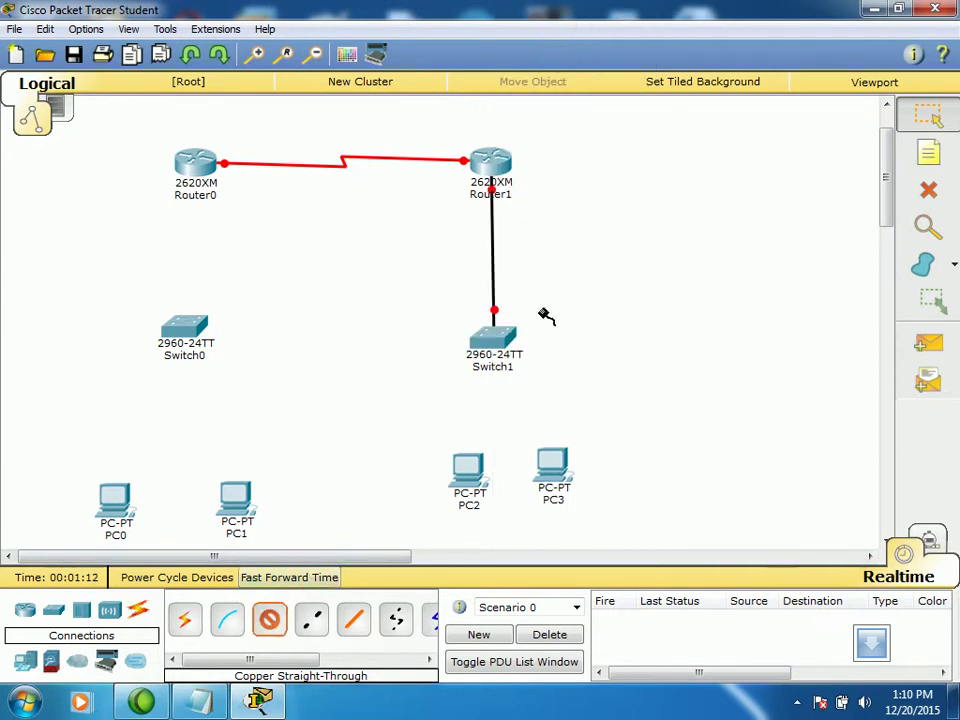
Connect Switch1's FastEthernet0/2 port to PC2 with a copper straight-through cable.
left_click(504, 343)
left_click(576, 35)
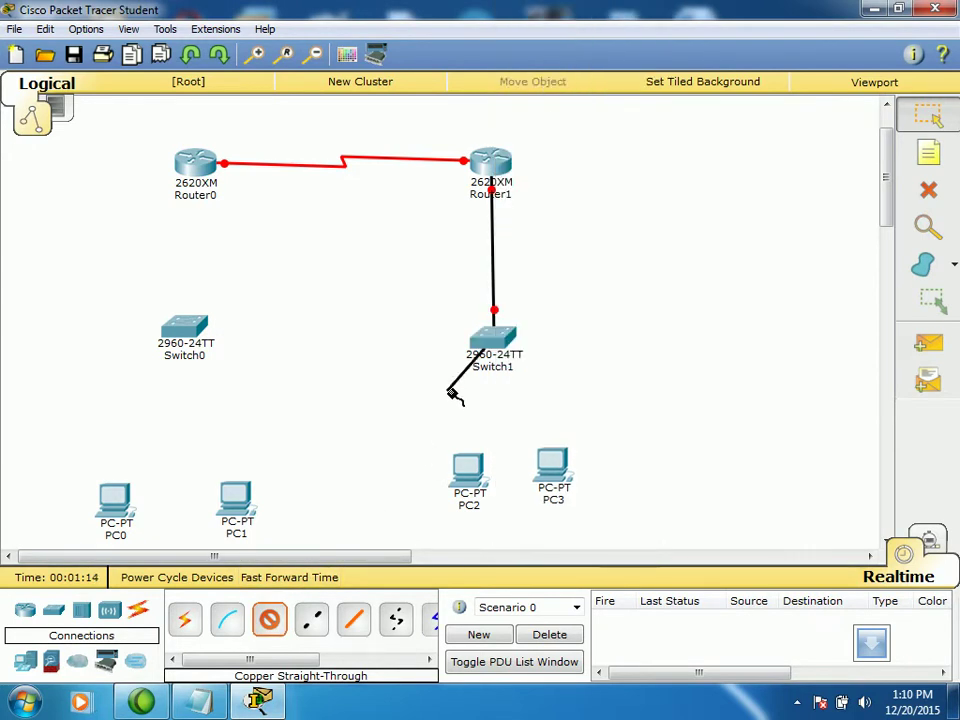
left_click(466, 462)
left_click(497, 500)
Connect Switch1's FastEthernet0/3 port to PC3 with a copper straight-through cable.
left_click(269, 621)
left_click(506, 336)
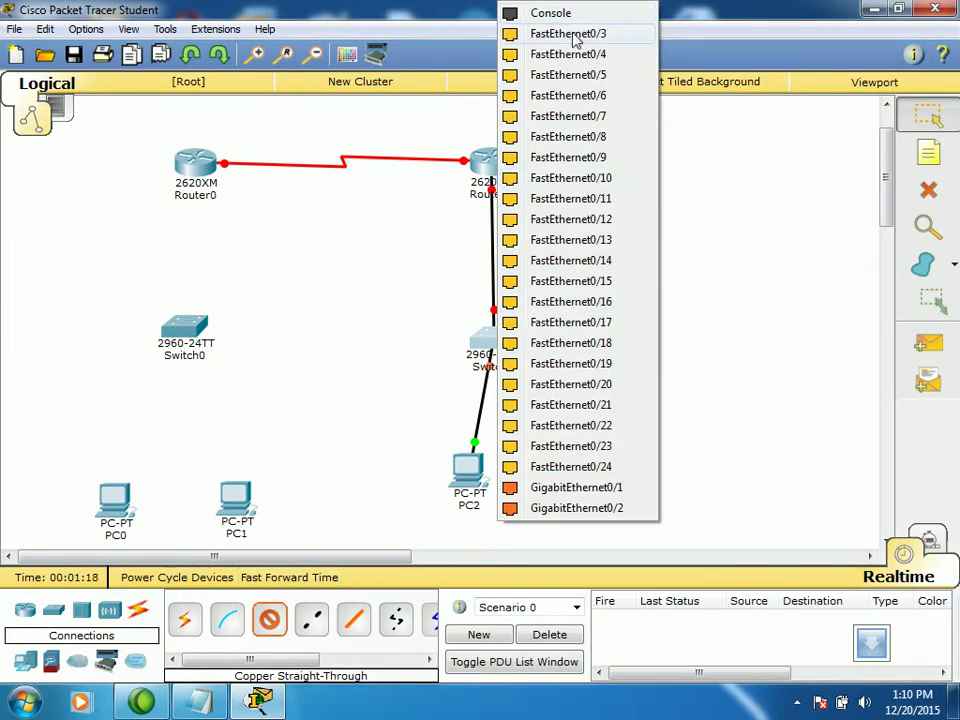
left_click(576, 35)
left_click(553, 460)
left_click(575, 493)
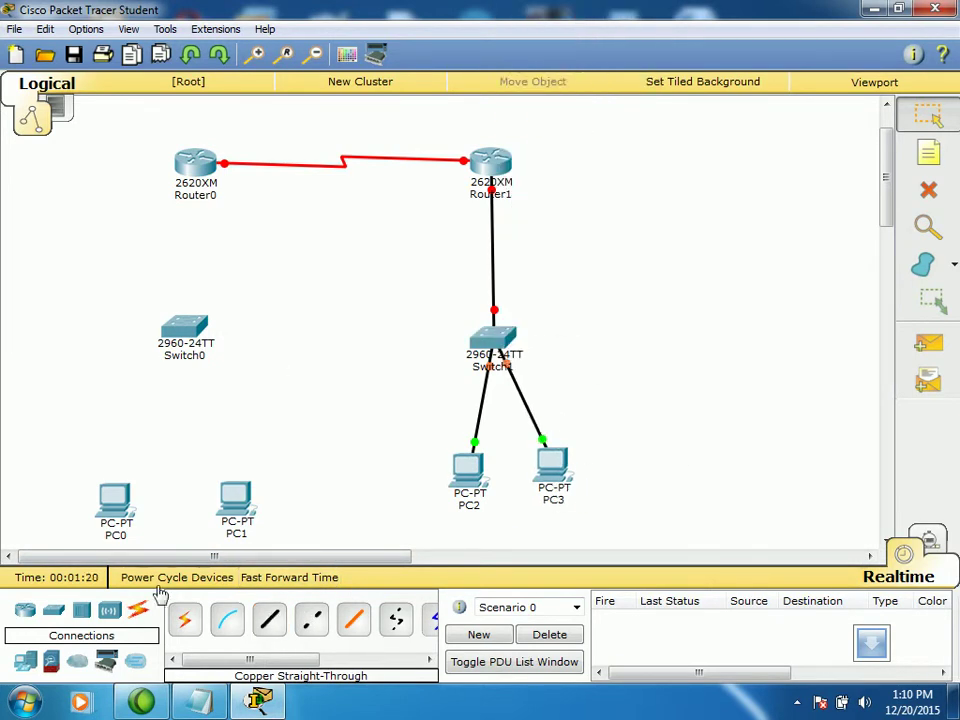
Connect Router0's FastEthernet0/0 port to a FastEthernet port on Switch0 with a copper straight-through cable.
left_click(269, 621)
left_click(195, 170)
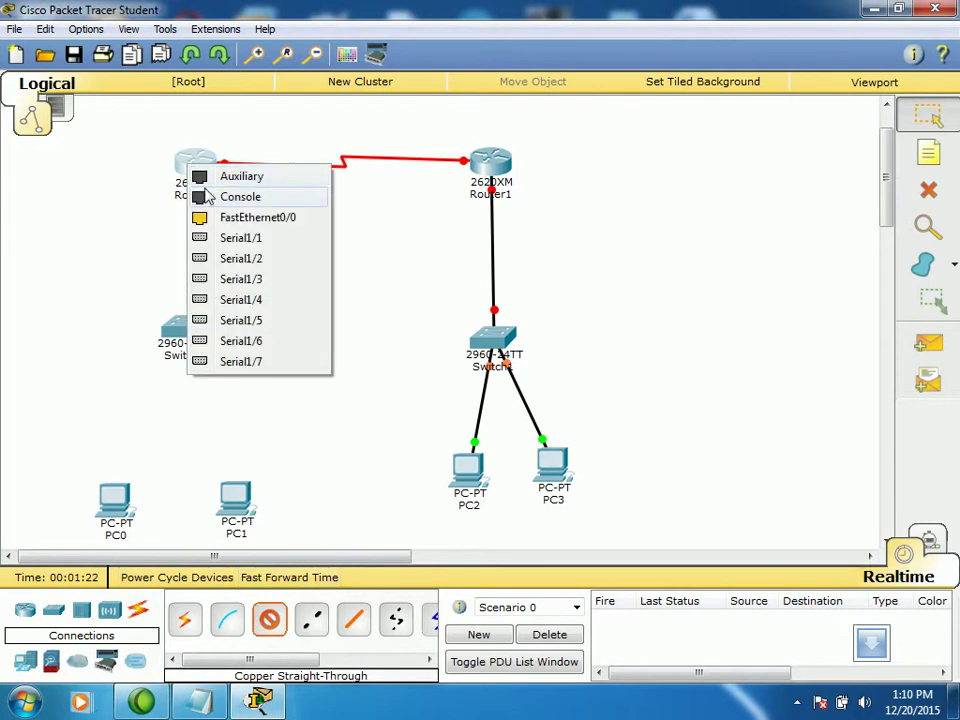
left_click(214, 218)
left_click(196, 320)
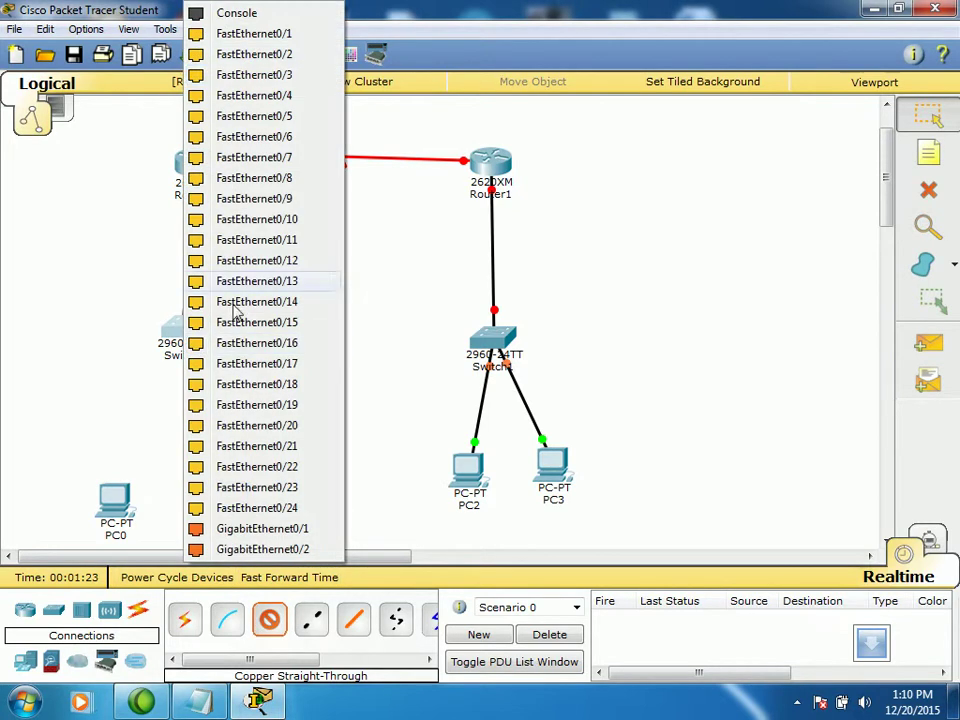
left_click(221, 44)
Connect a free FastEthernet port on Switch0 to PC1 with a copper straight-through cable.
left_click(269, 621)
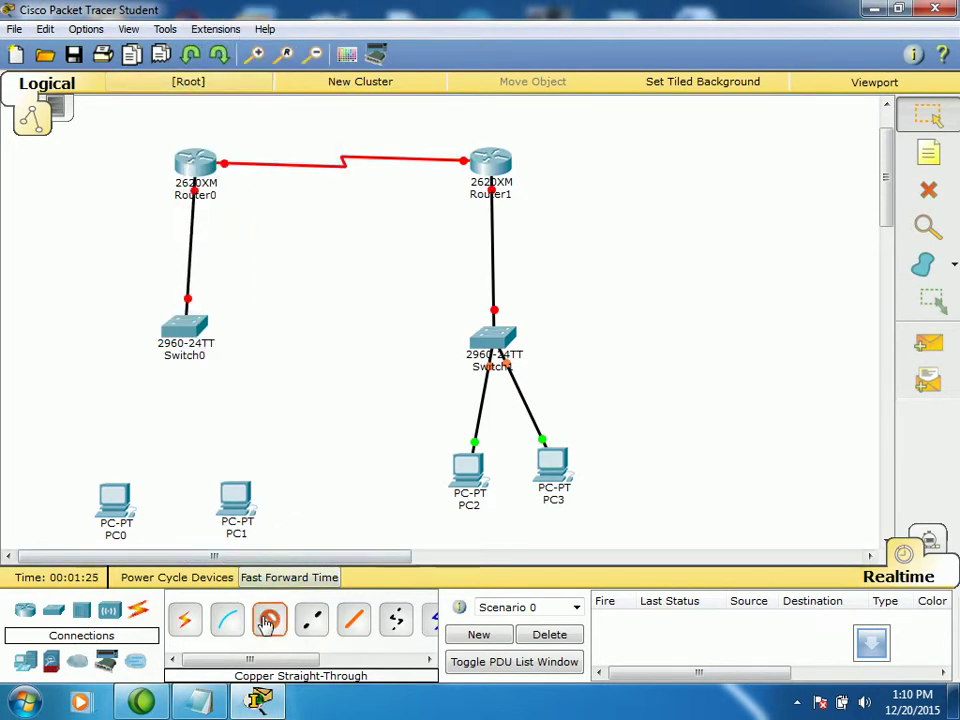
left_click(190, 337)
left_click(247, 36)
left_click(238, 493)
left_click(268, 521)
Connect another free FastEthernet port on Switch0 to PC0 with a copper straight-through cable.
left_click(269, 621)
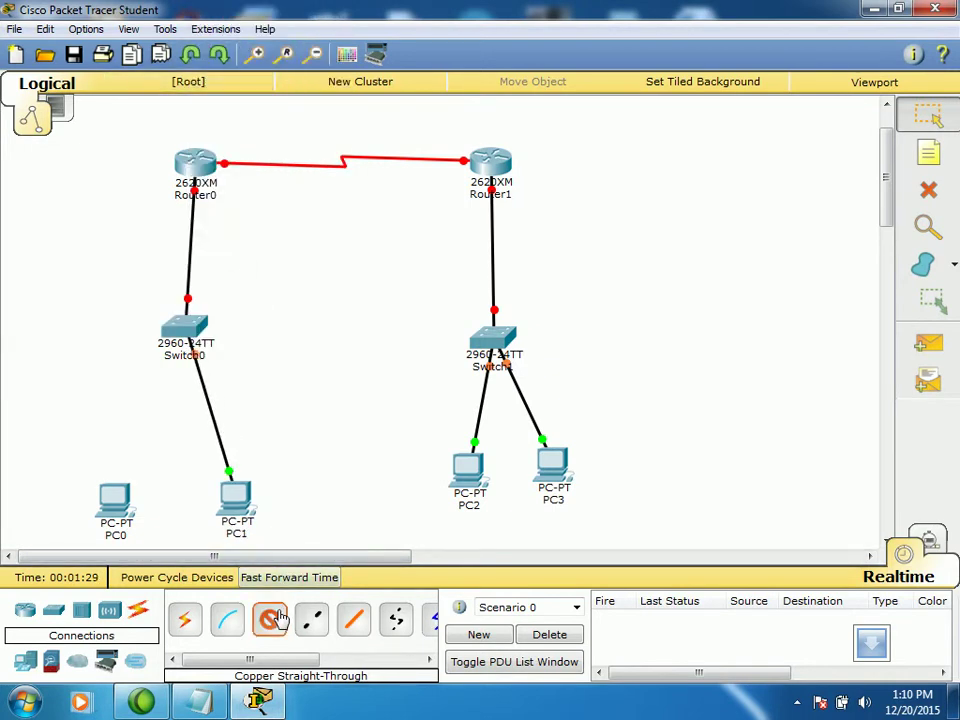
left_click(187, 320)
left_click(240, 54)
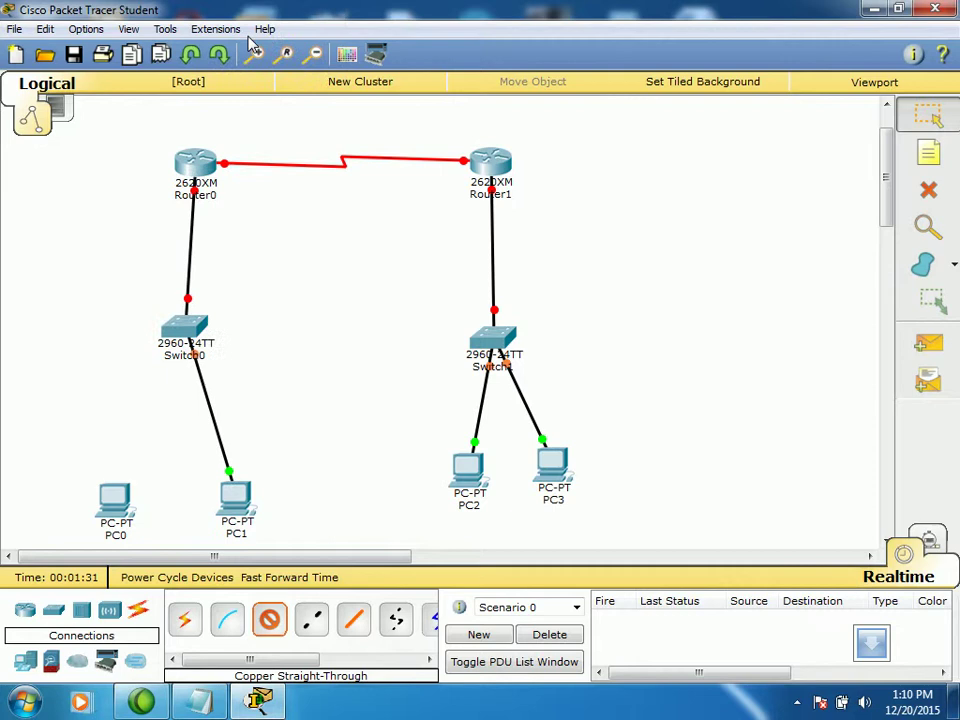
left_click(113, 500)
left_click(152, 536)
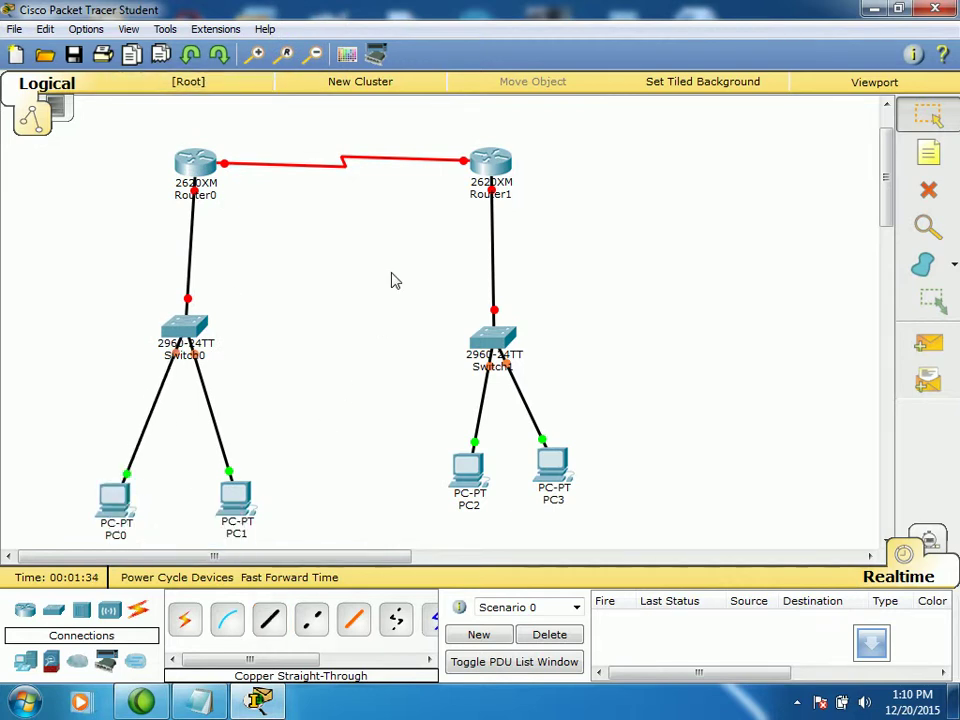
Reposition the four PCs into a roughly level row, closer to their switches, with PC2 and PC3 spread wider apart.
left_click_drag(253, 505, 256, 460)
left_click_drag(113, 498, 110, 460)
left_click_drag(468, 478, 430, 430)
left_click_drag(566, 462, 608, 415)
left_click_drag(424, 418, 405, 440)
left_click_drag(593, 432, 600, 454)
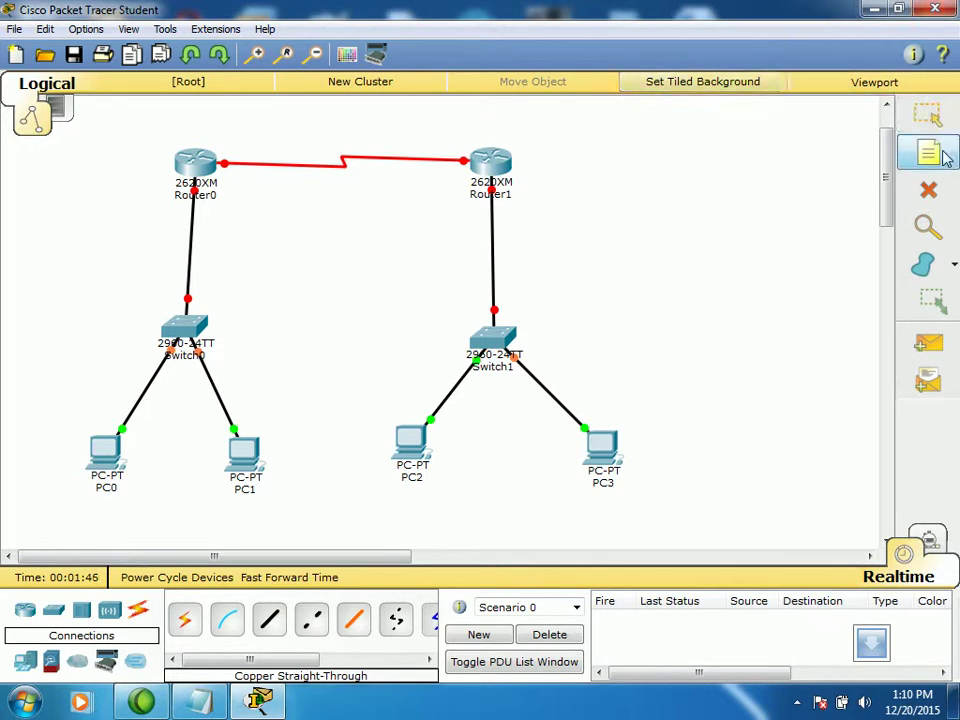
Label the serial link between the two routers with a note reading 10.10.10.0/30.
left_click(326, 132)
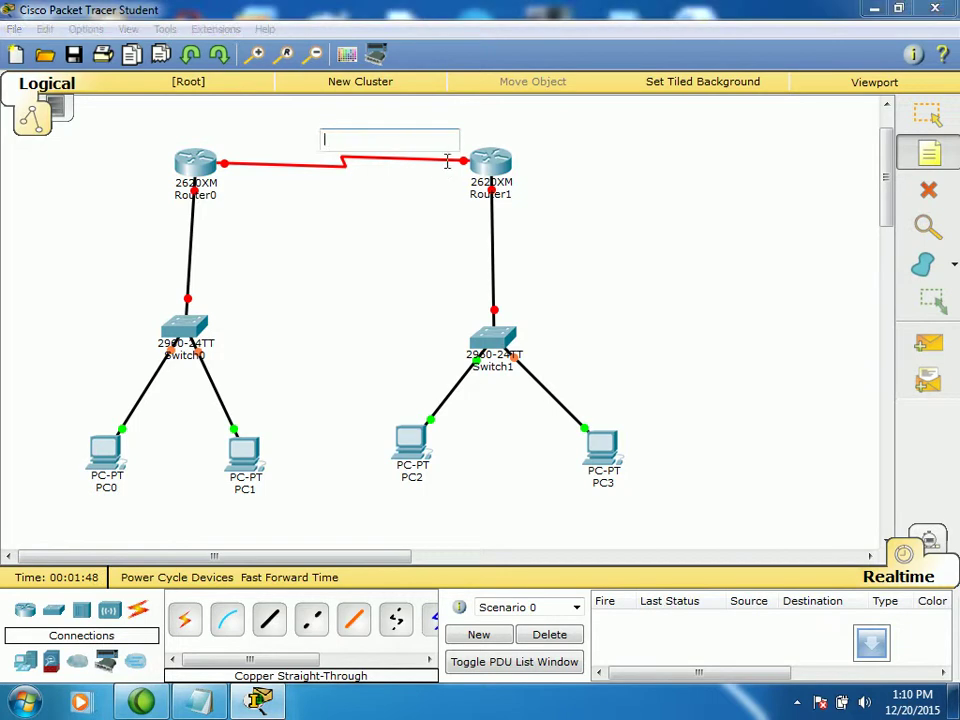
type("10.10.10.0/")
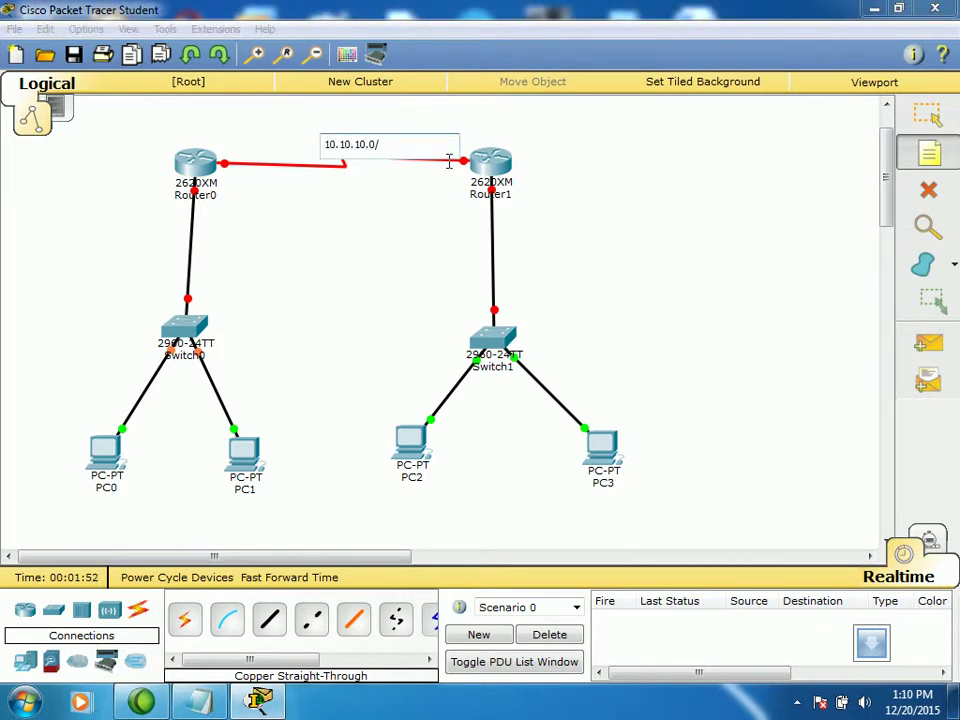
type("30")
left_click(630, 175)
left_click(927, 117)
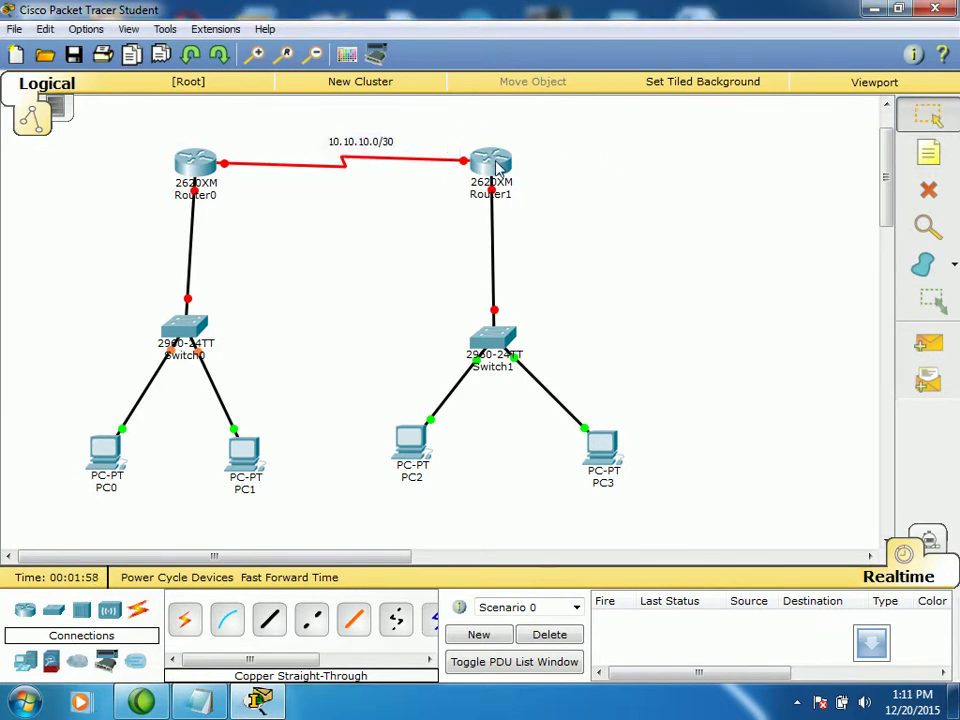
Configure Router1's Serial1/0 interface with IP address 10.10.10.1 and subnet mask 255.255.255.252, and enable the port.
left_click(495, 170)
left_click(283, 148)
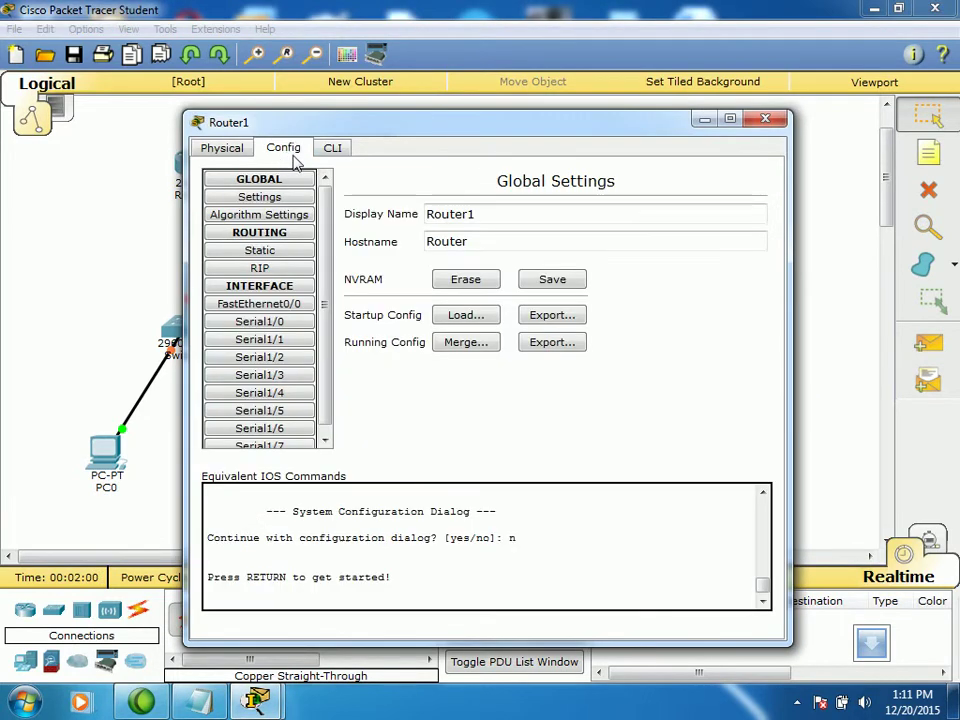
left_click(289, 325)
left_click(615, 281)
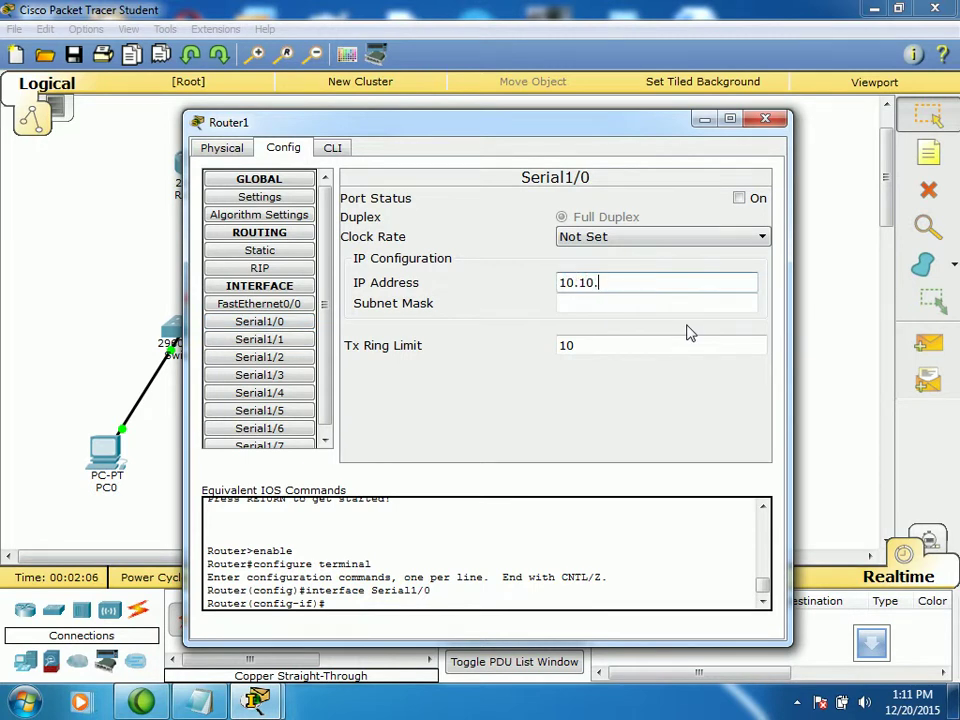
type("10.10.10.1")
left_click(566, 303)
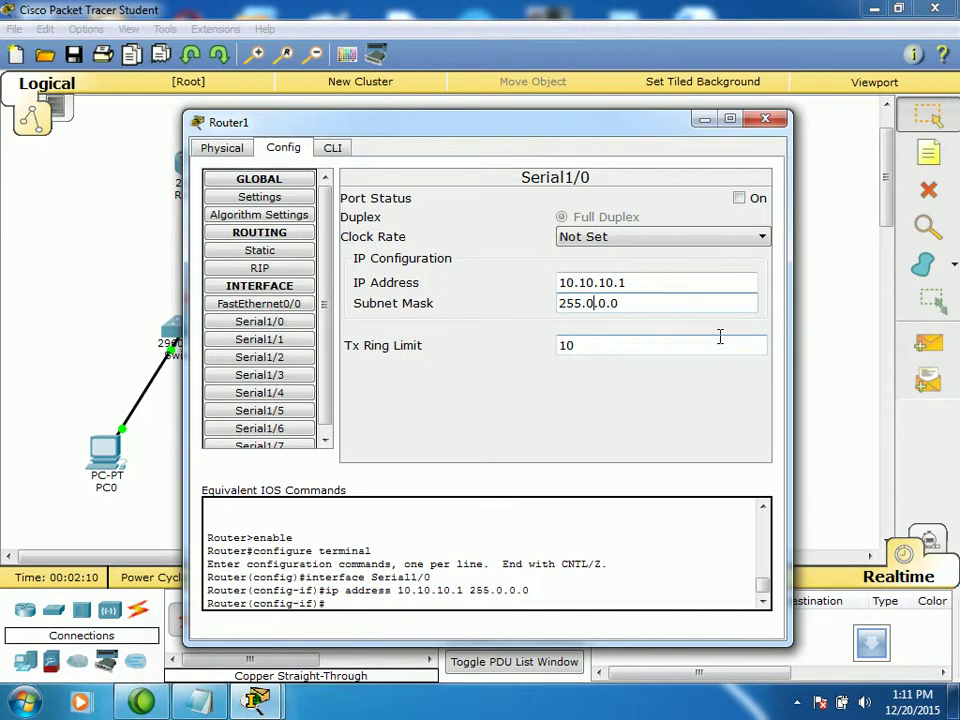
type("255")
left_click(739, 198)
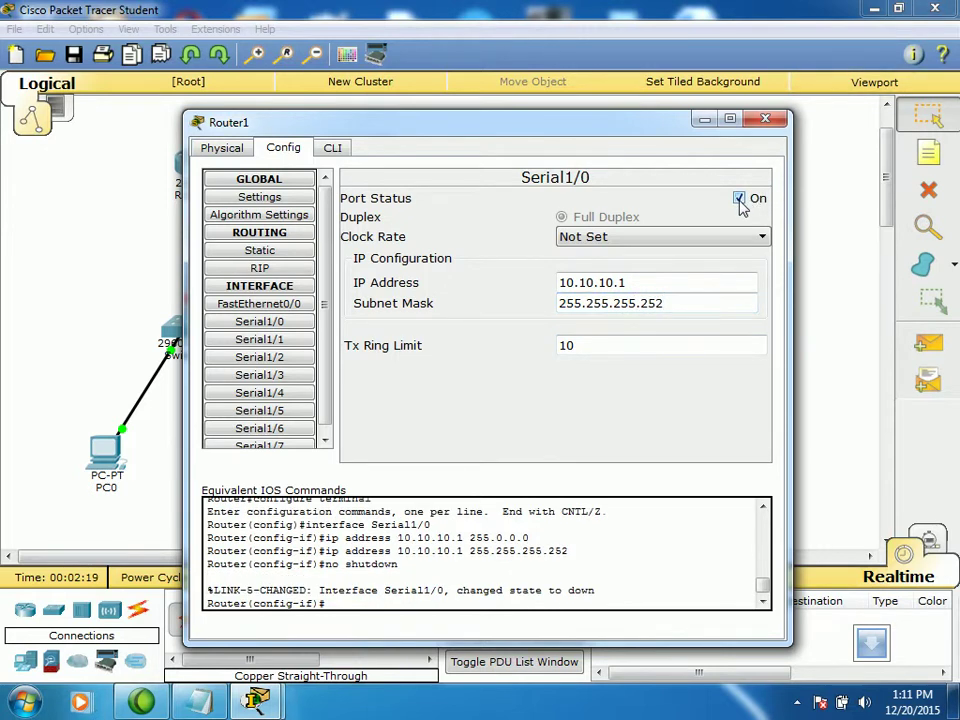
left_click(765, 119)
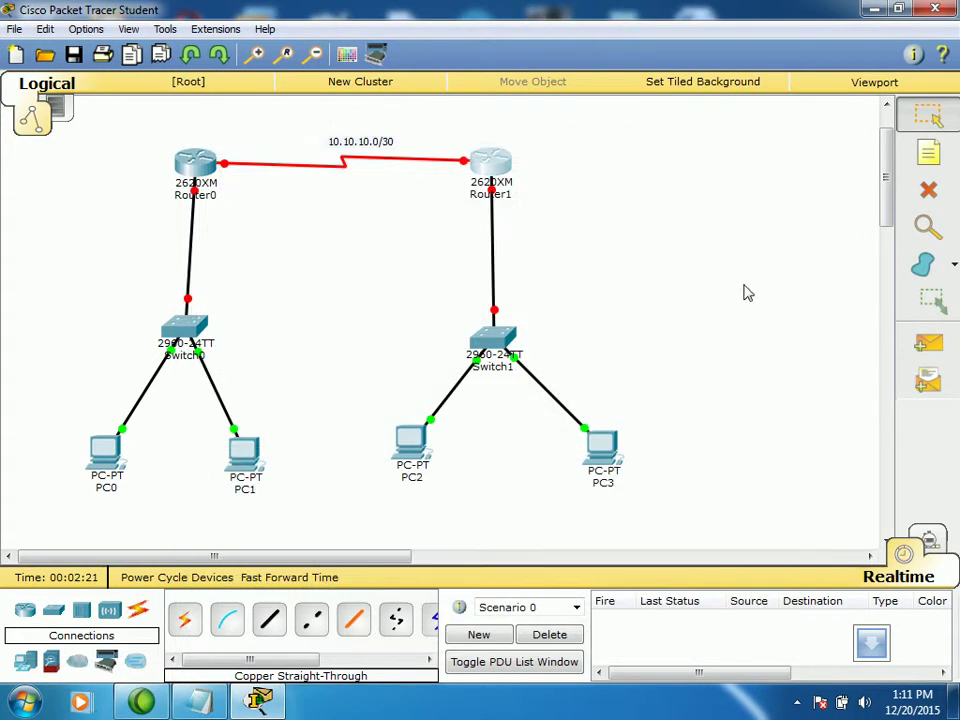
Assign Router0's Serial1/0 interface the IP address 10.10.10.2 with subnet mask 255.255.255.252.
left_click(200, 175)
left_click(283, 147)
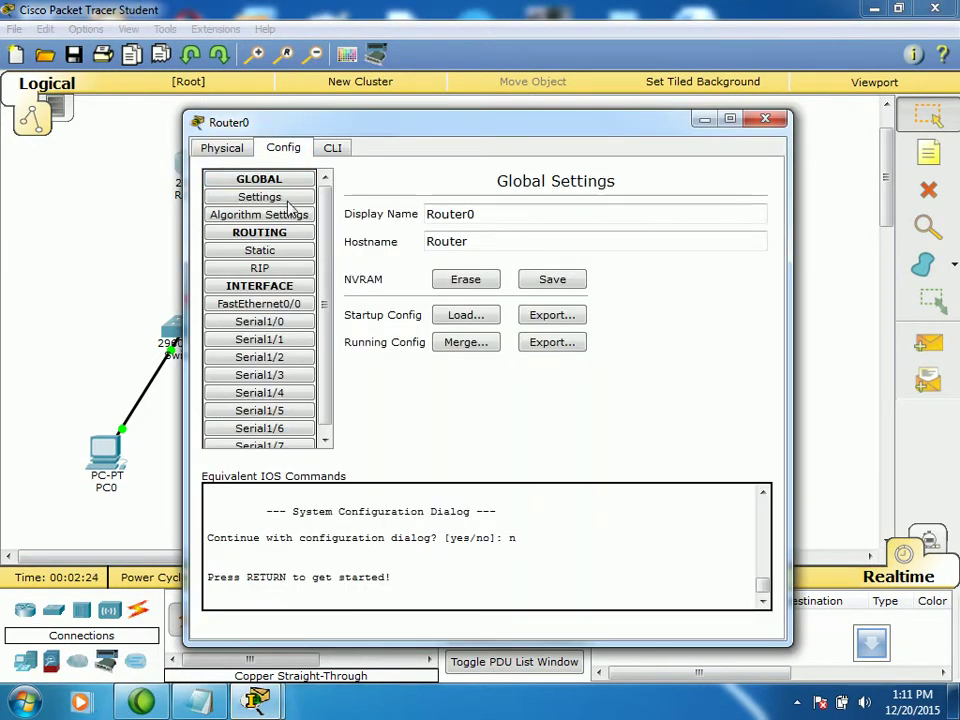
left_click(260, 321)
left_click(605, 284)
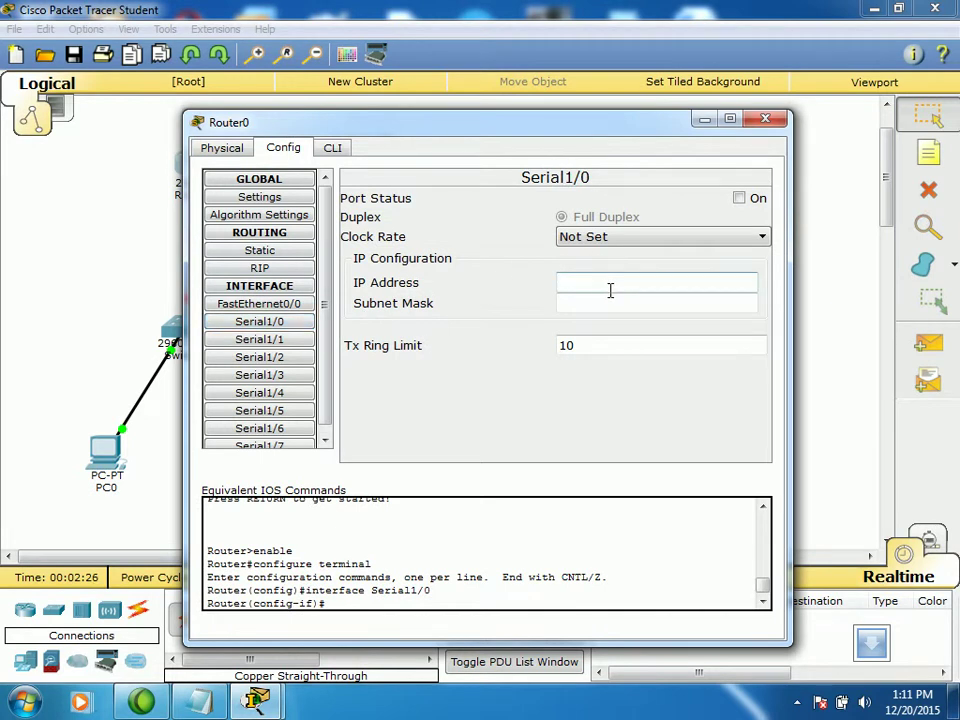
type("10.10.10.2")
left_click(734, 305)
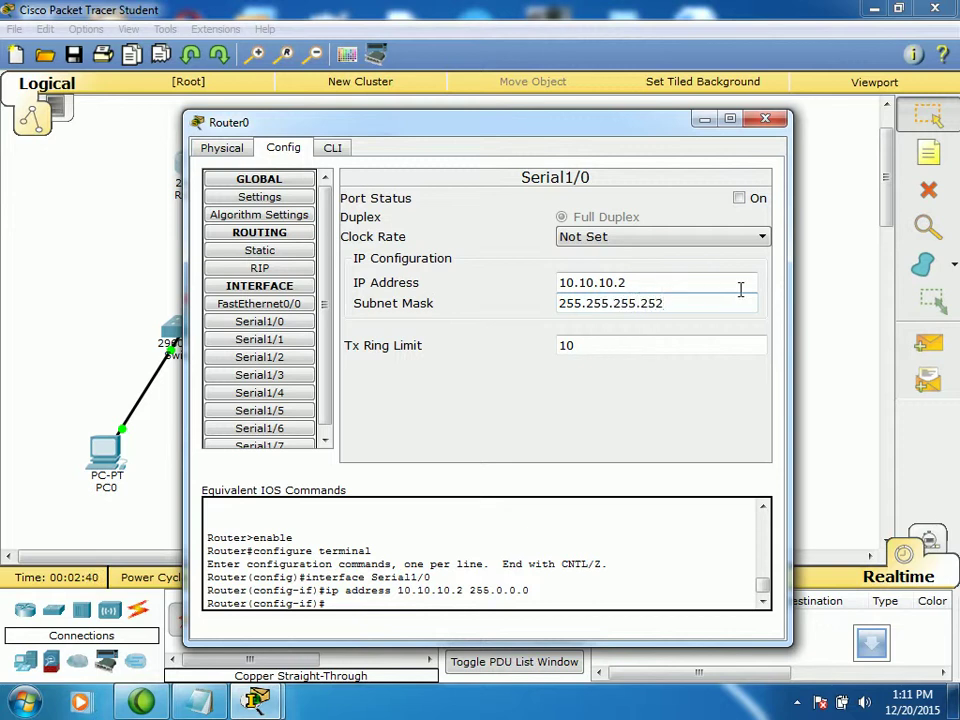
Enable Router0's Serial1/0 port and set its clock rate to 56000.
left_click(755, 198)
left_click(712, 240)
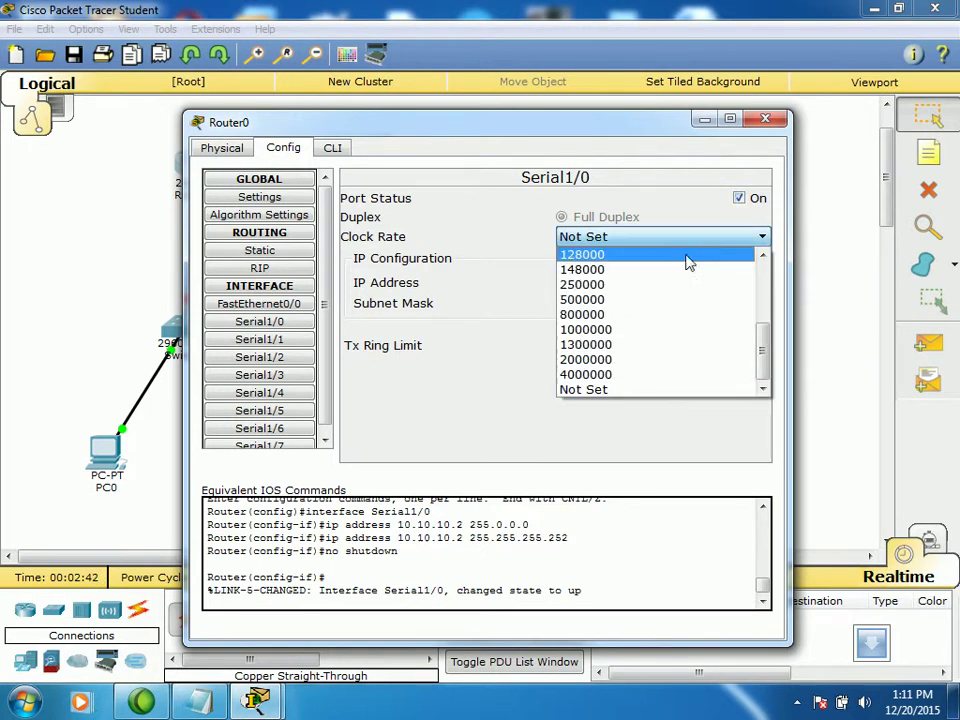
left_click_drag(760, 351, 760, 293)
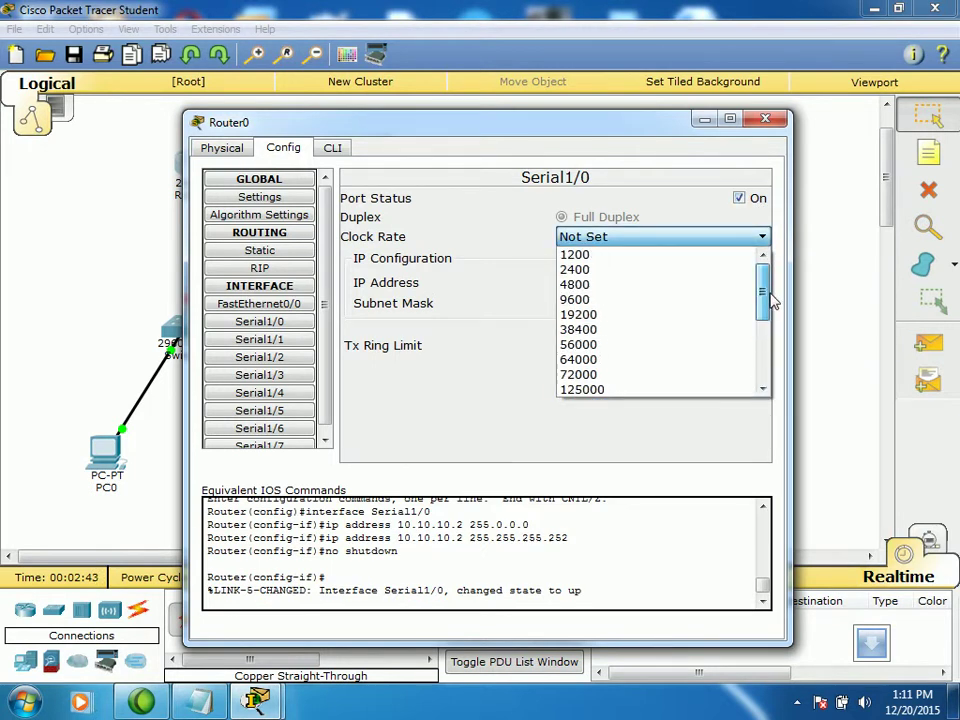
left_click(632, 346)
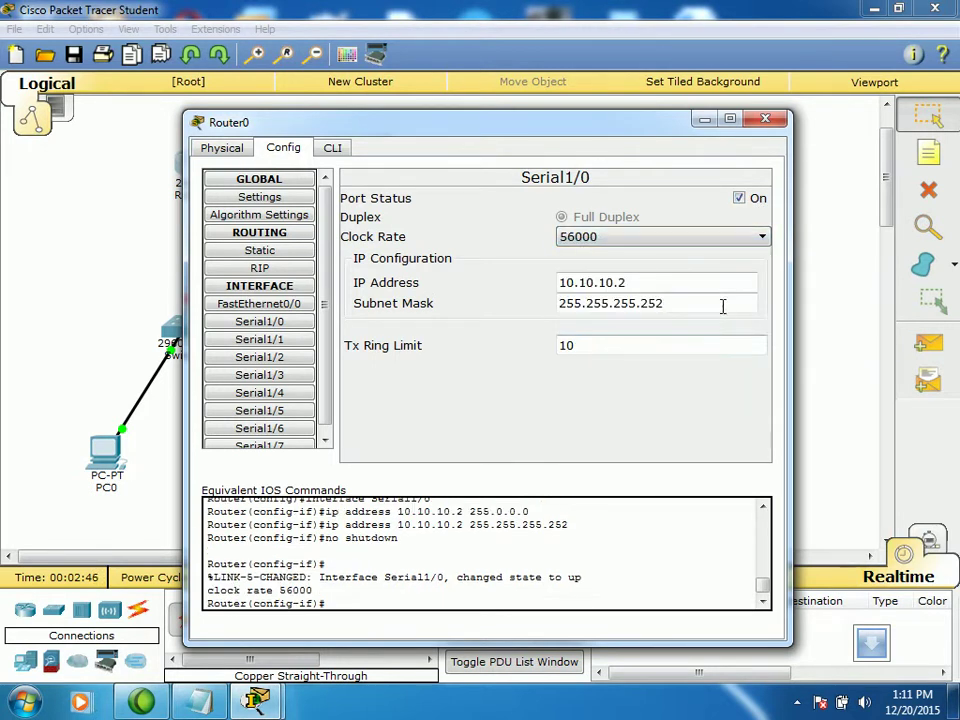
left_click(765, 121)
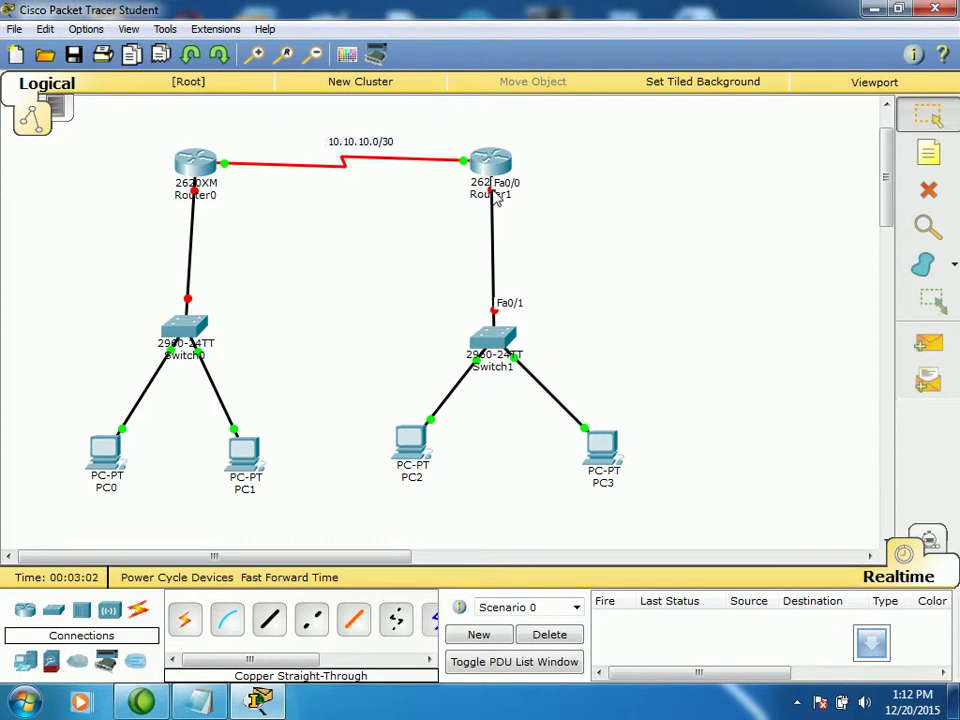
Label Router1's LAN with a note beside Switch1 reading 192.168.70.0/29.
left_click(928, 153)
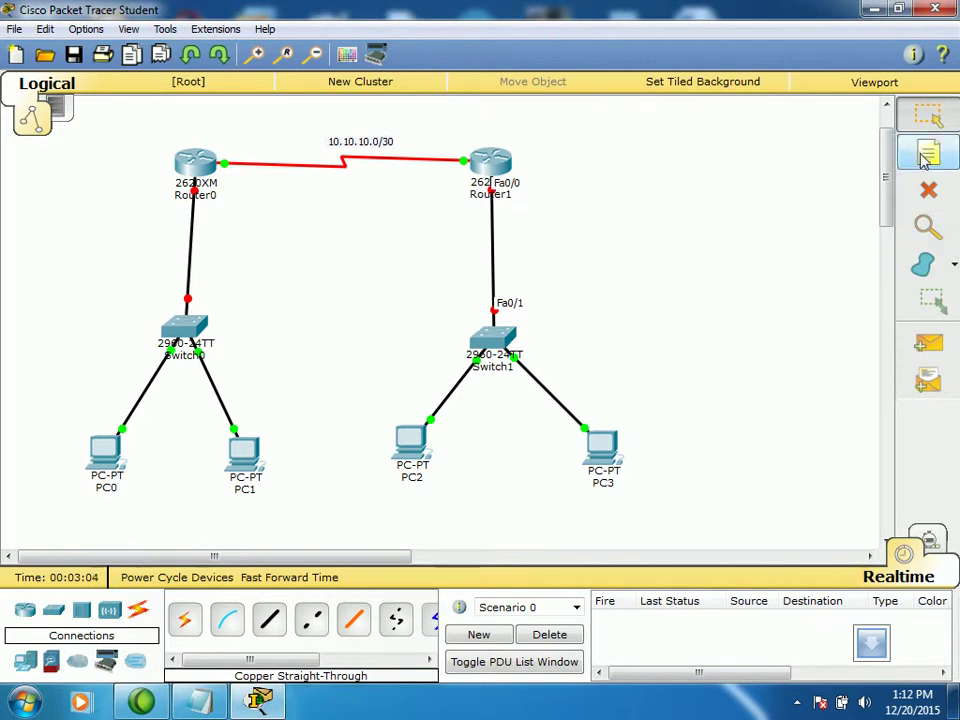
left_click(575, 302)
type("1")
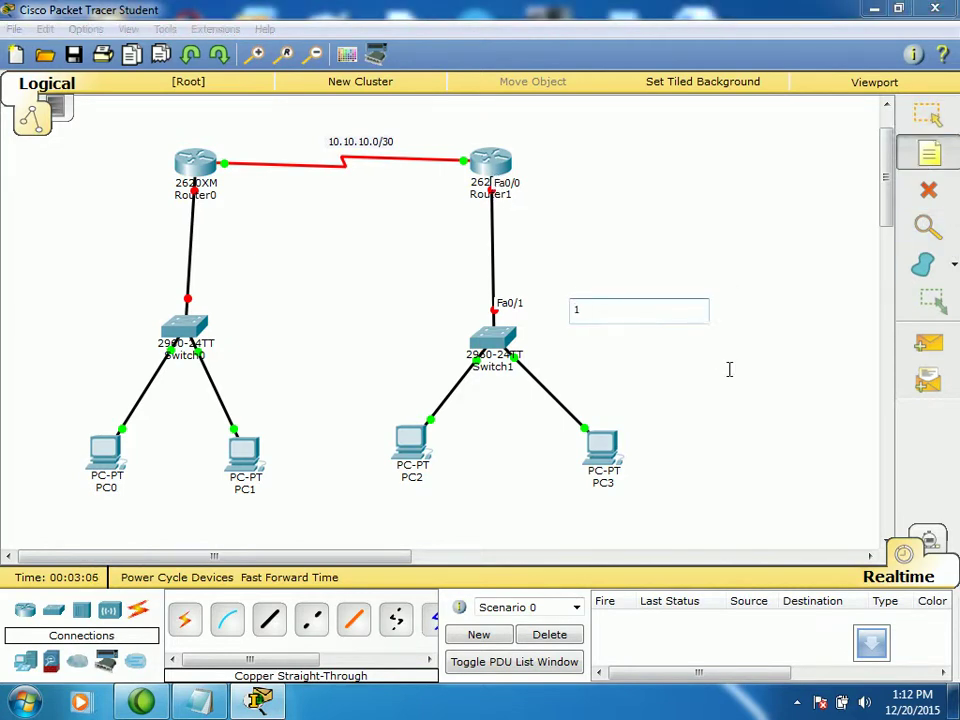
type("92.168.70.0/29")
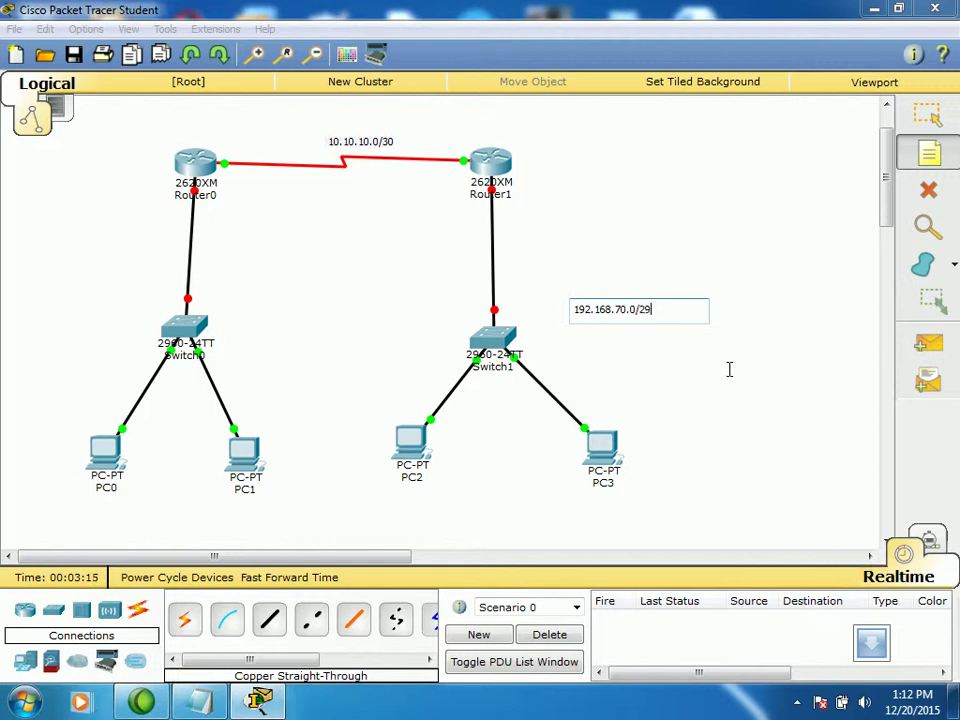
left_click(725, 368)
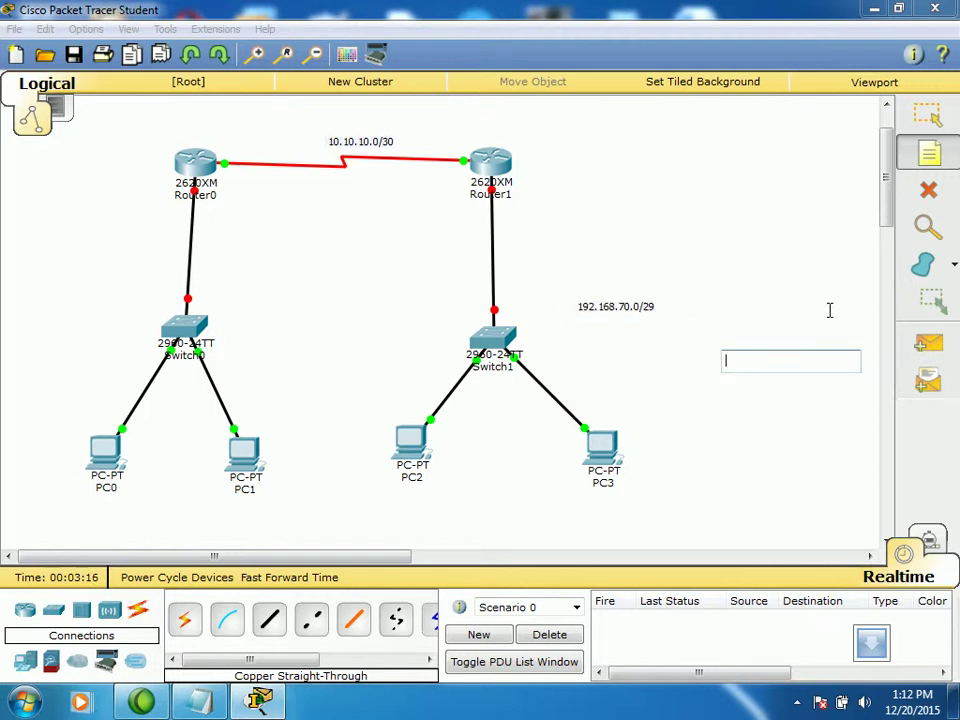
left_click(928, 116)
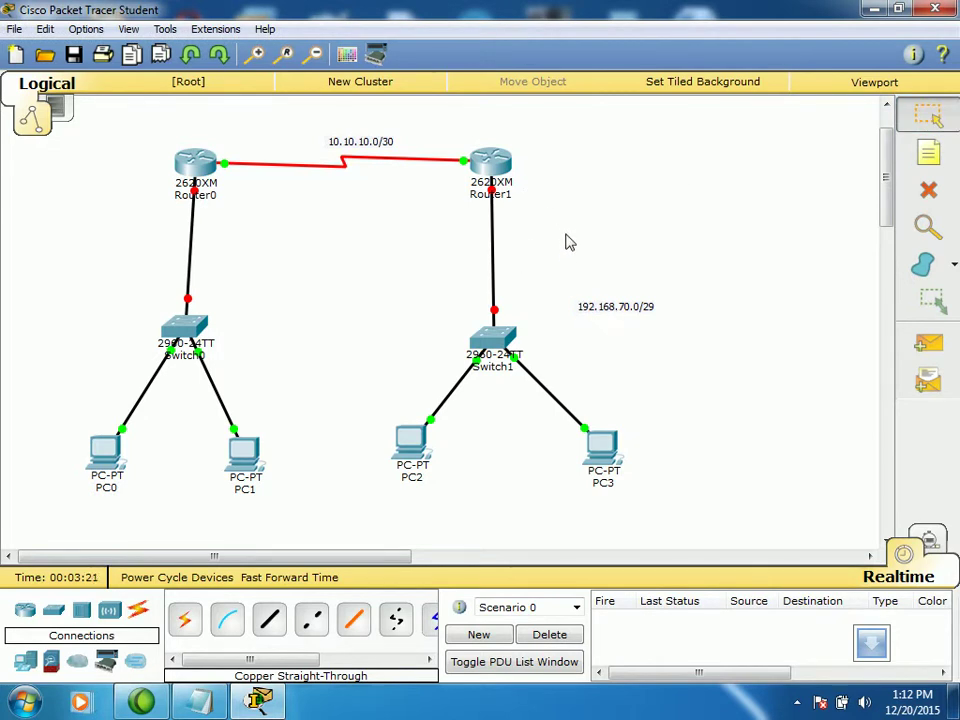
Enable Router1's FastEthernet0/0 port and assign it IP address 192.168.70.1 with subnet mask 255.255.255.248.
left_click(496, 177)
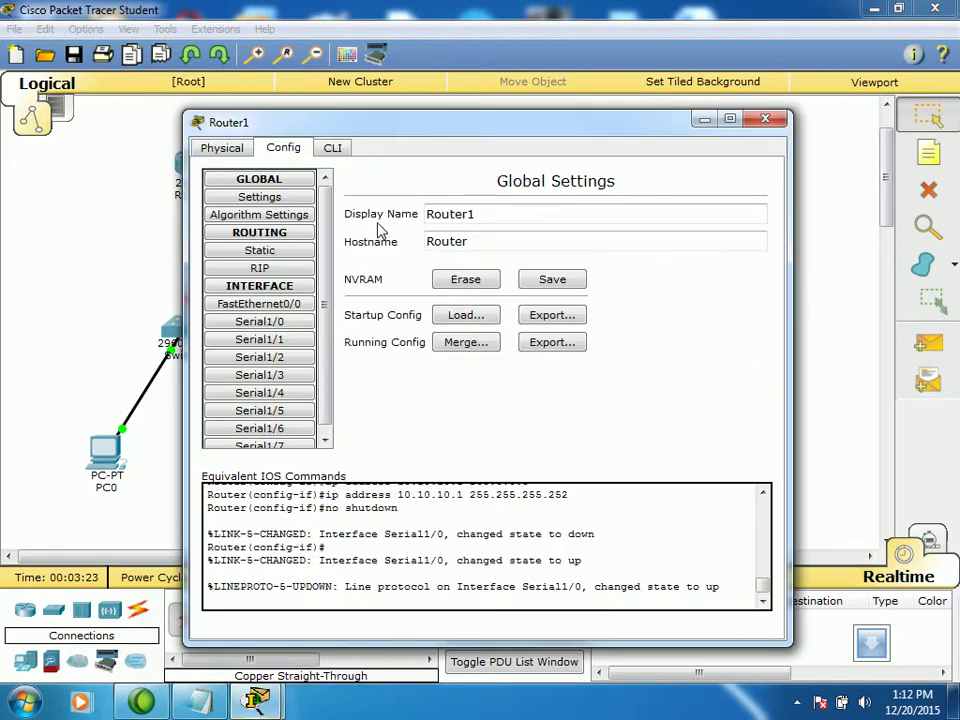
left_click(286, 302)
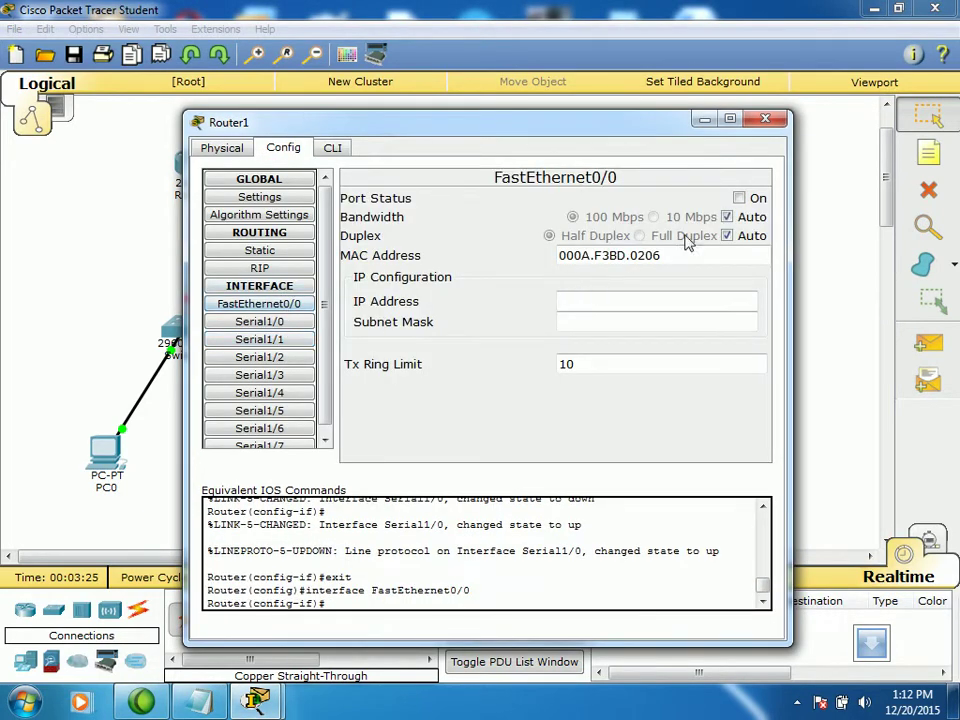
left_click(739, 198)
left_click(594, 299)
type("192.168.70.1")
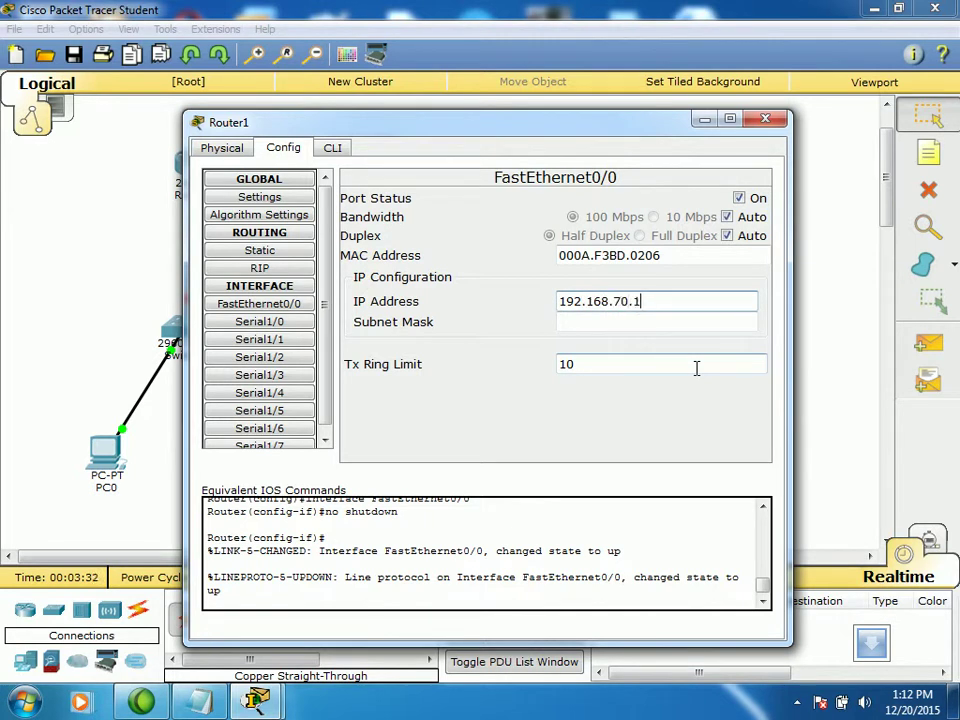
key("Tab")
double_click(653, 328)
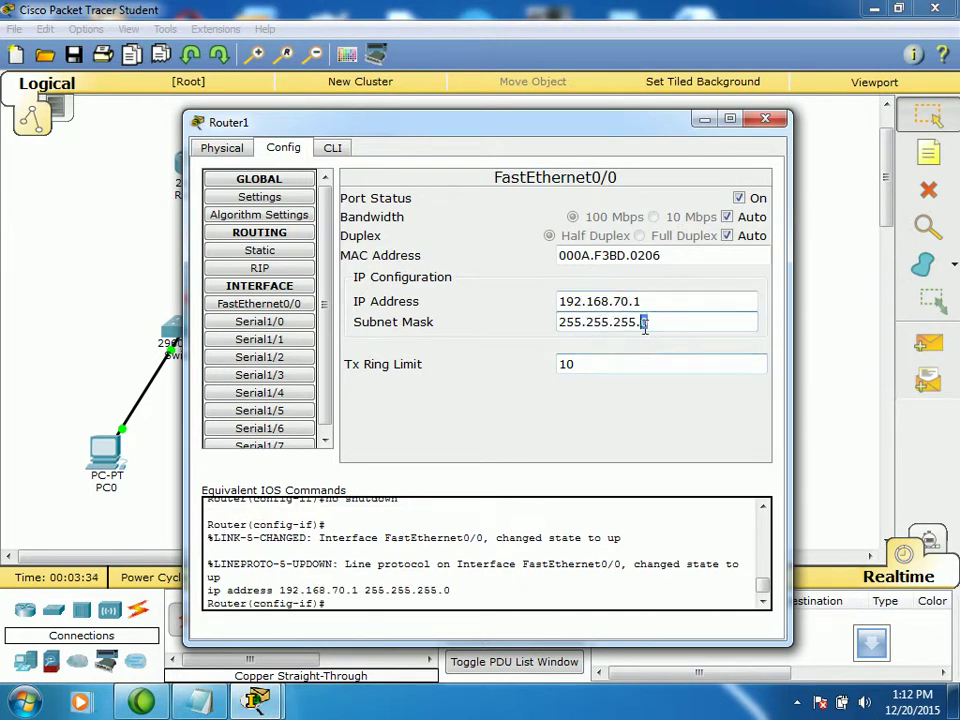
type("248")
left_click(770, 120)
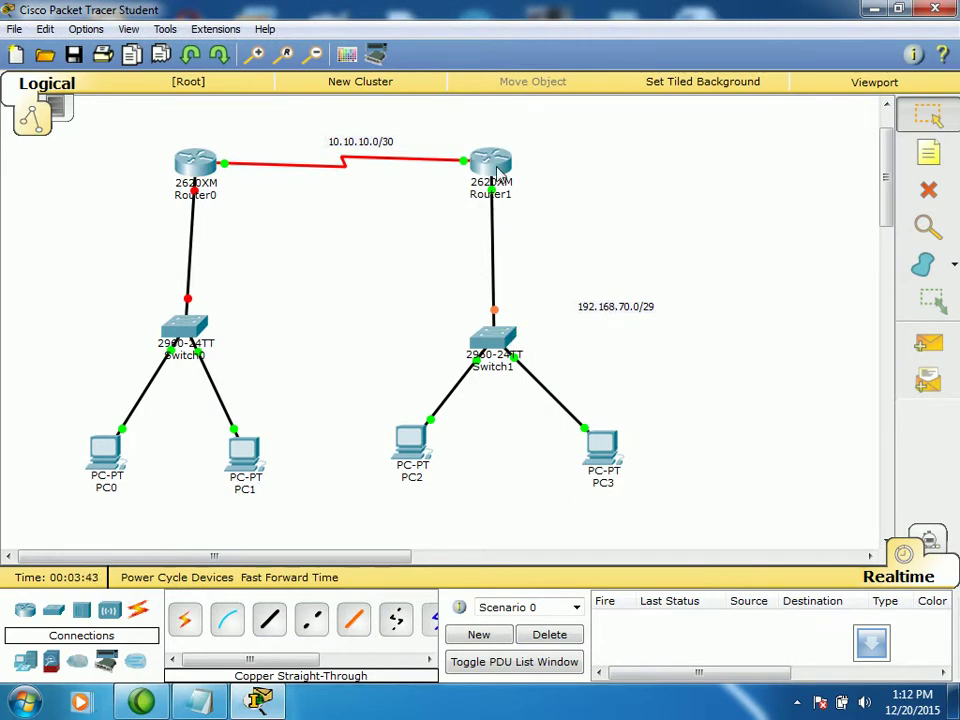
Save the network in the saves folder as a Packet Tracer file named ROUTER_STATIC.
mouse_move(497, 172)
left_click(76, 55)
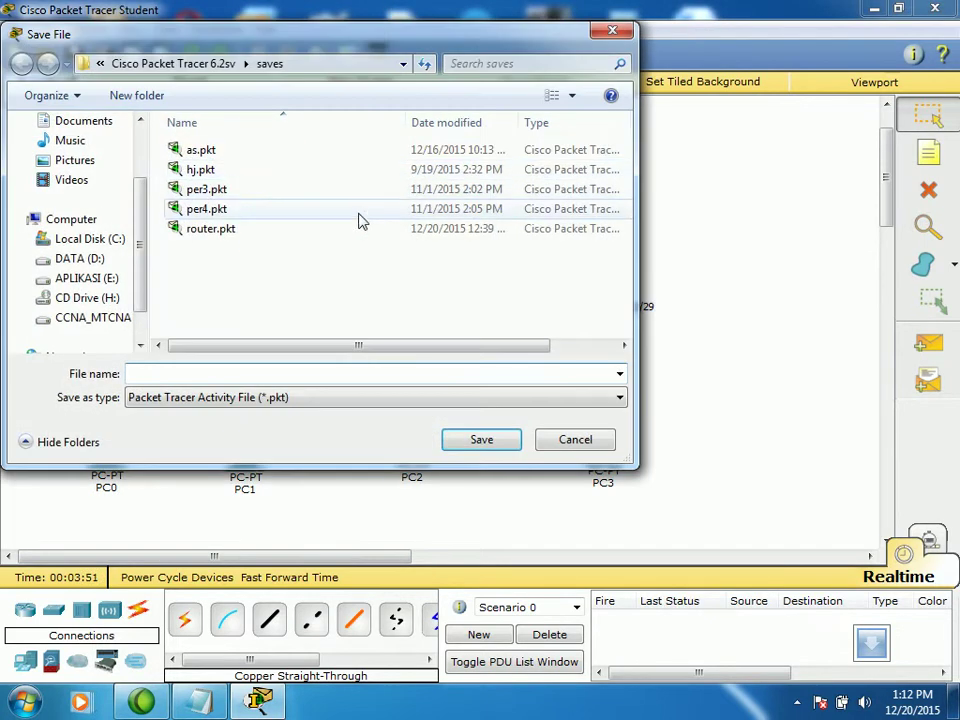
type("rOUET")
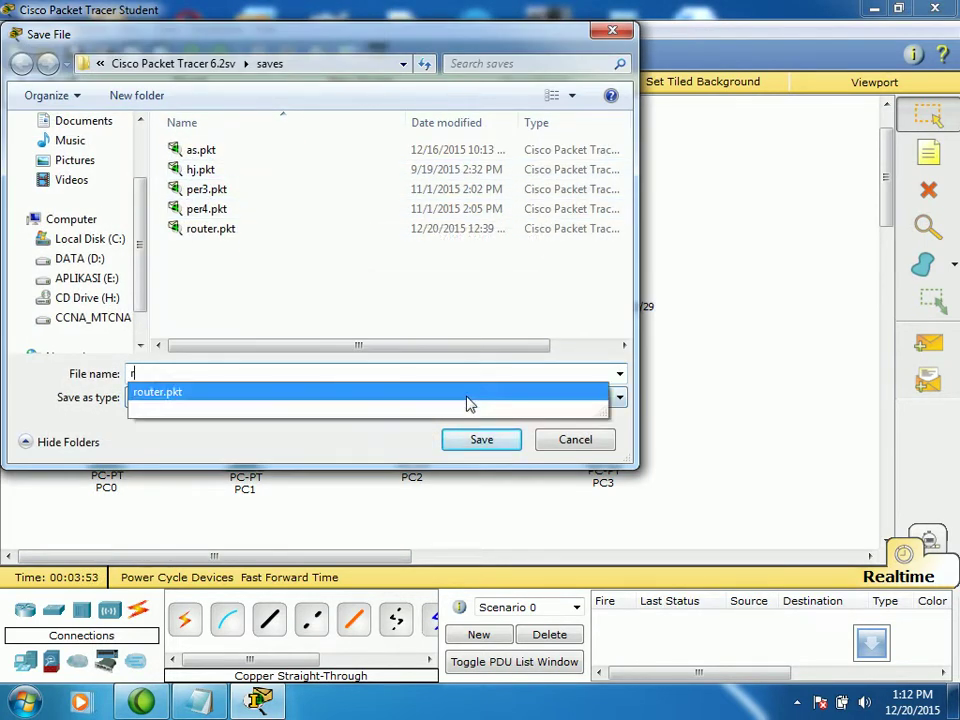
key("BackSpace")
key("BackSpace")
key("BackSpace")
key("BackSpace")
key("BackSpace")
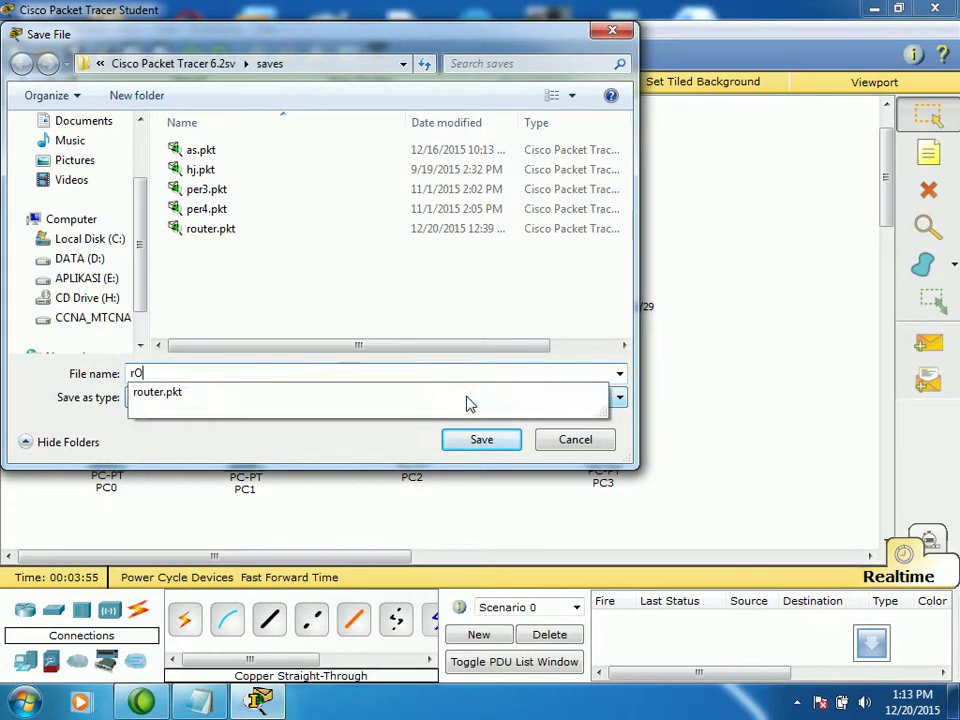
type("ROU")
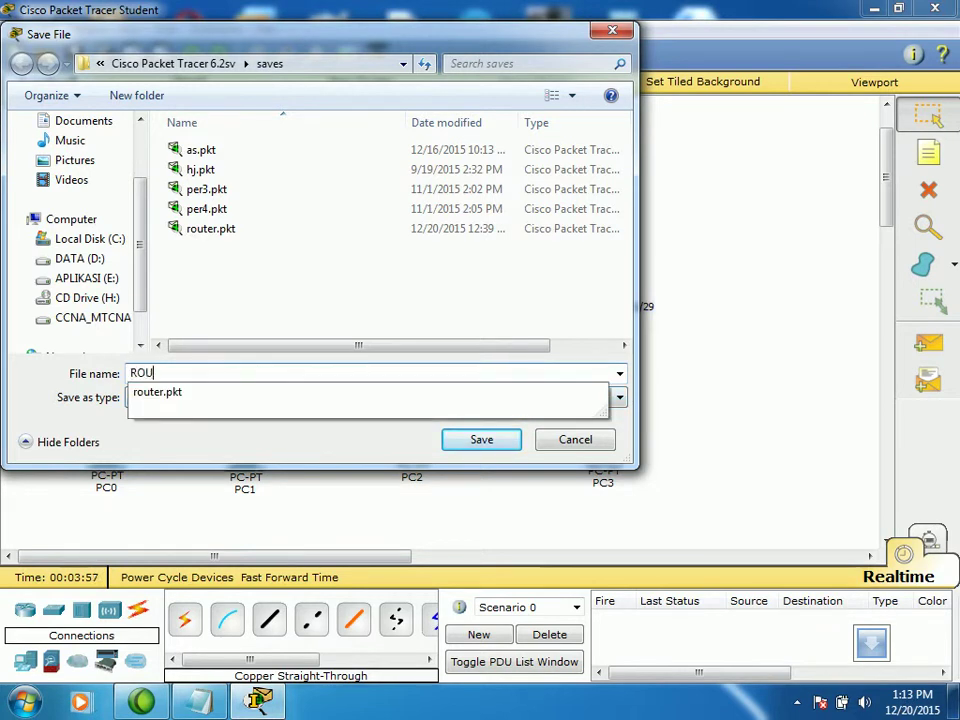
type("TER_STATIC")
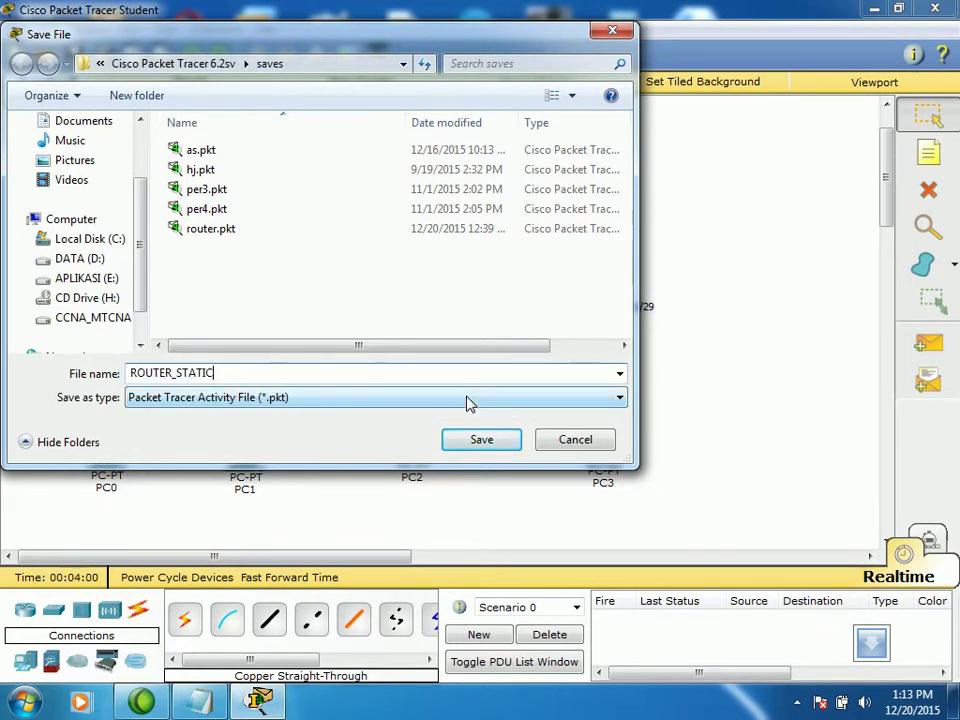
key("Return")
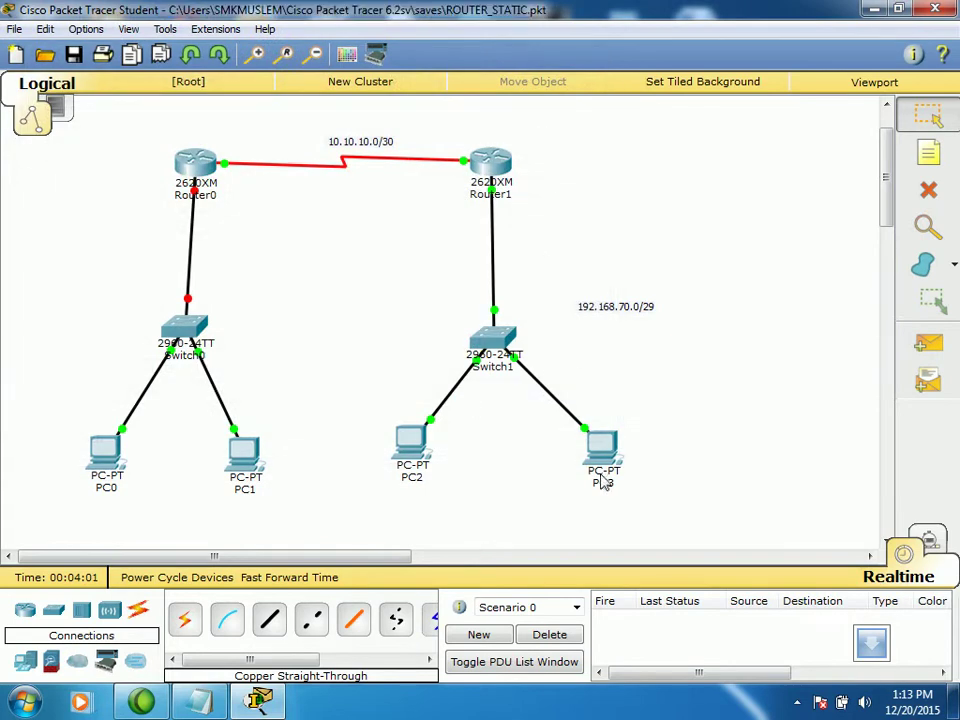
Assign PC3's FastEthernet0 the static IP address 192.168.70.2 with subnet mask 255.255.255.248.
left_click(600, 440)
left_click(283, 148)
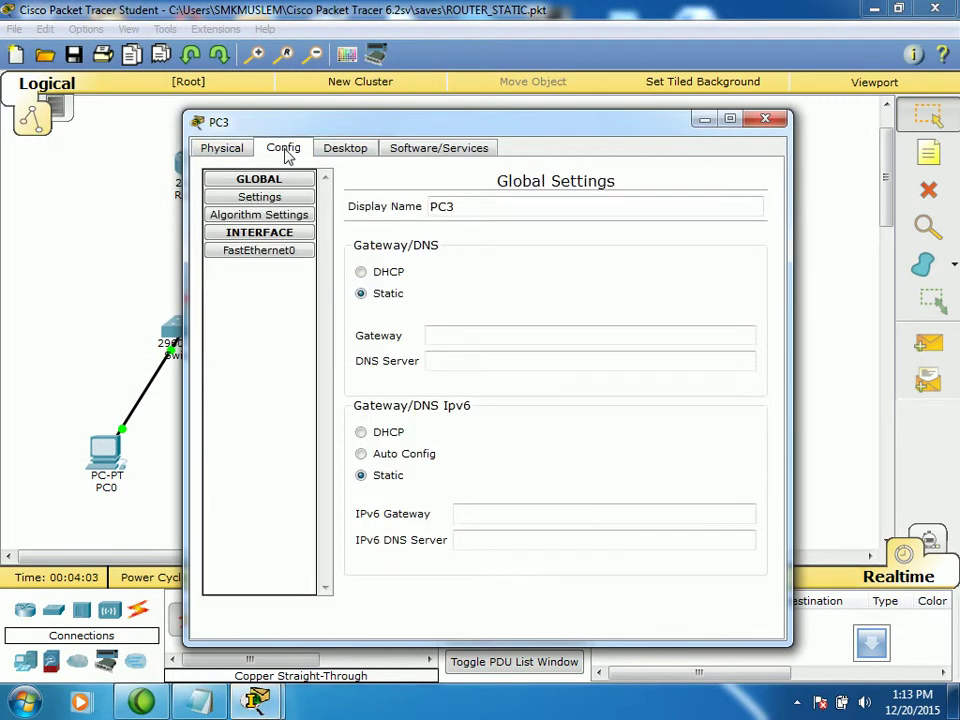
left_click(262, 250)
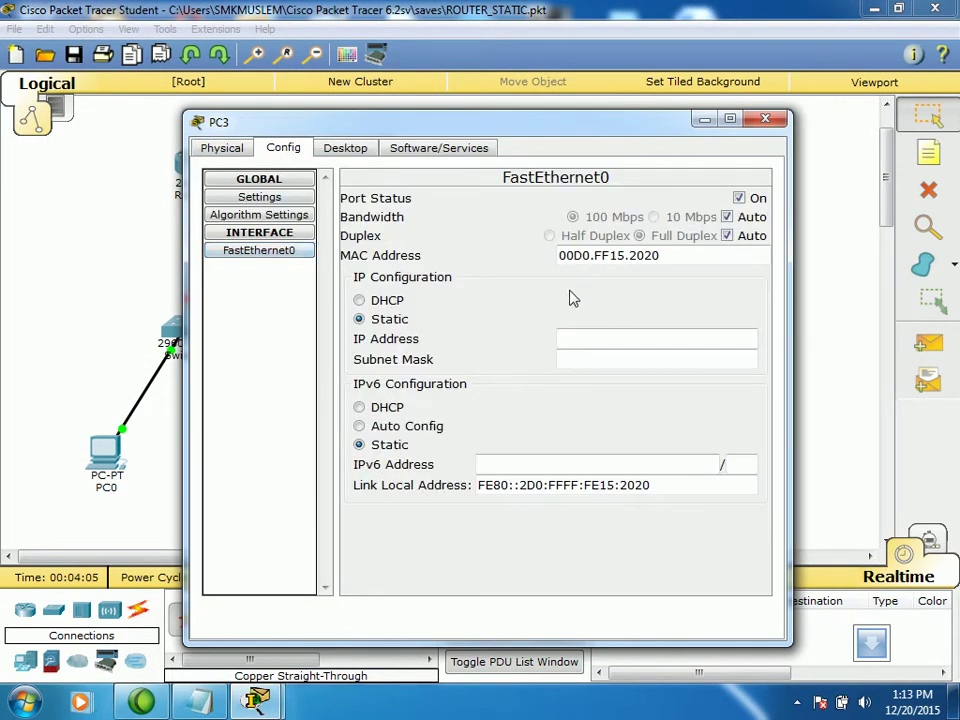
left_click(594, 338)
type("192")
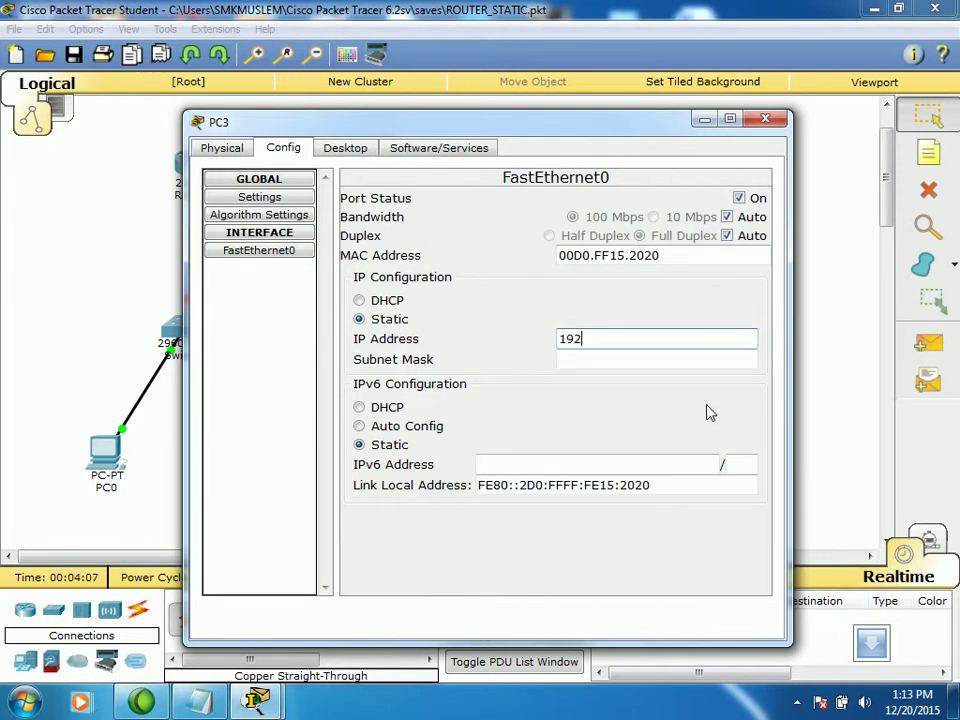
type(".168.70.2")
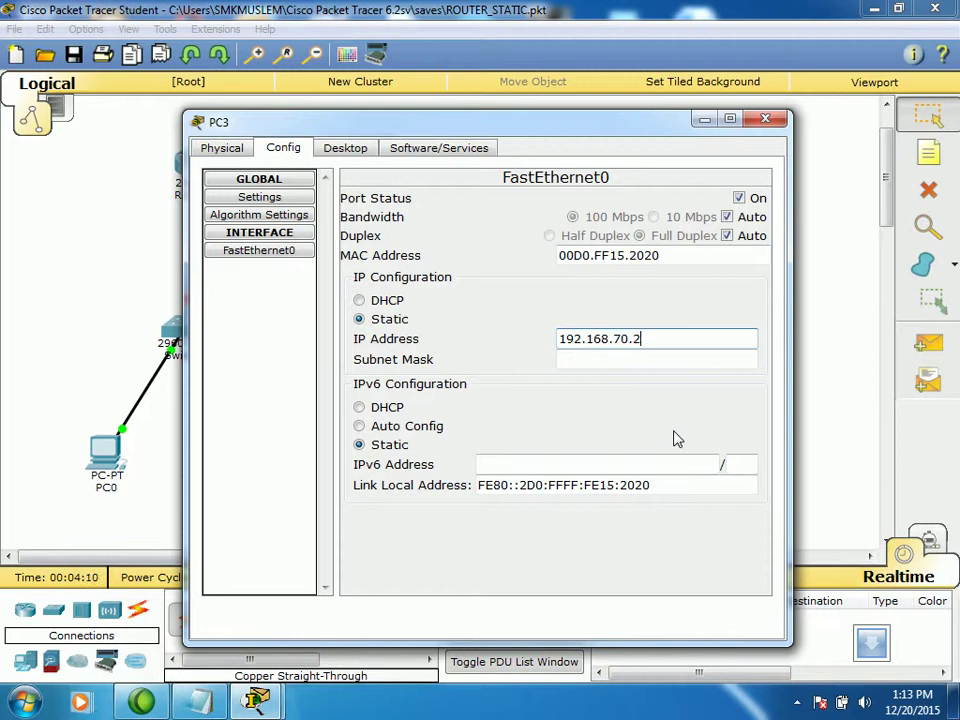
left_click(655, 360)
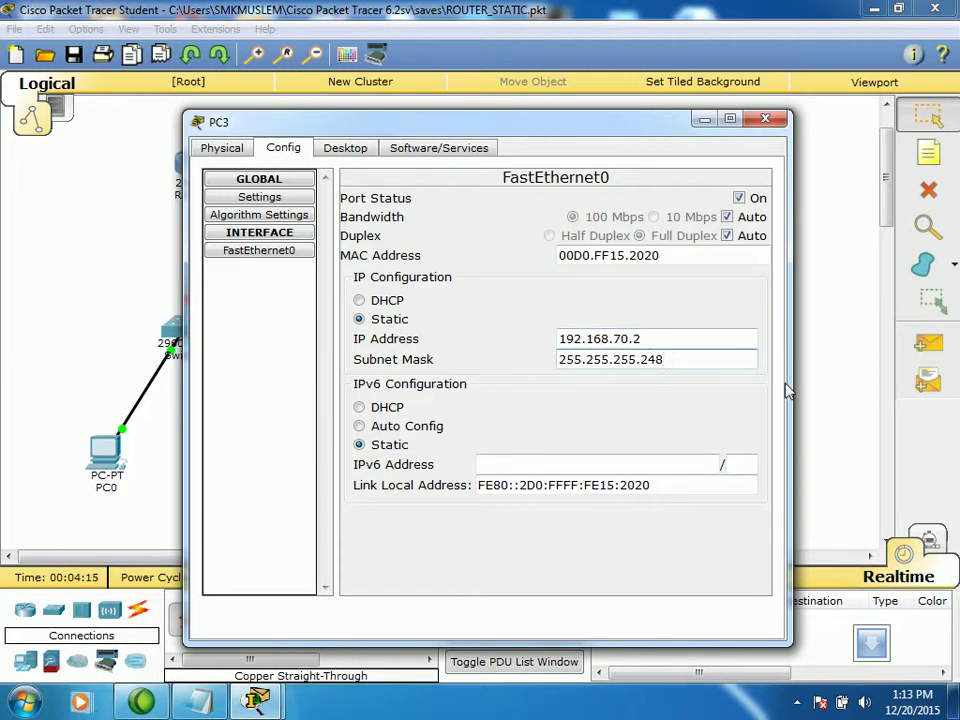
Set PC3's default gateway to 192.168.70.1 and review its port summary in the workspace.
left_click(259, 216)
left_click(259, 197)
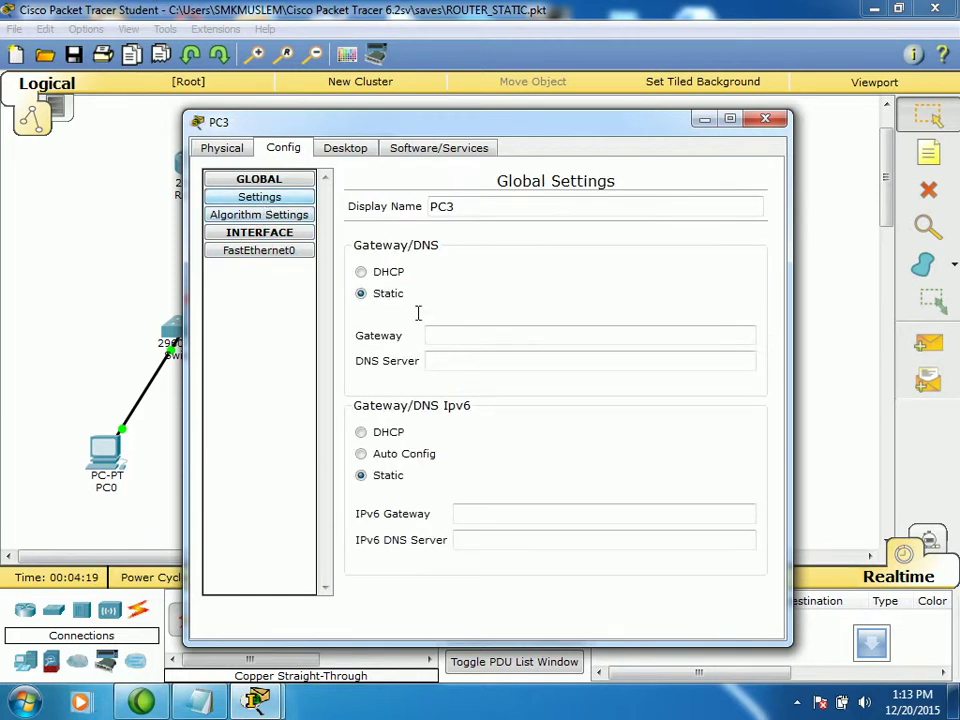
left_click(434, 340)
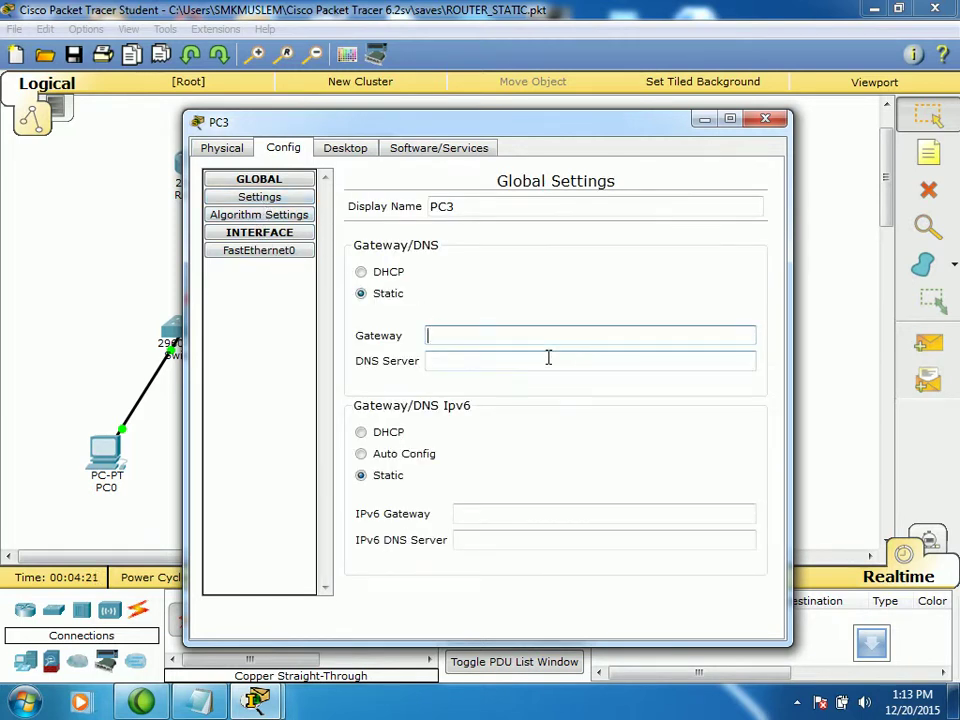
type("192.68")
type("68")
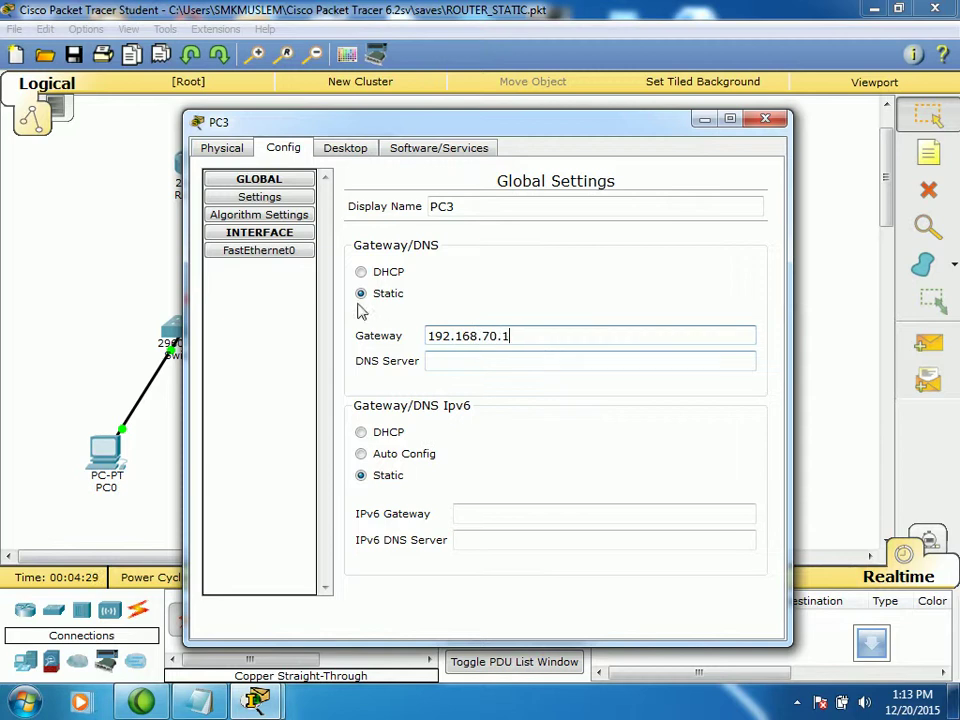
left_click(765, 119)
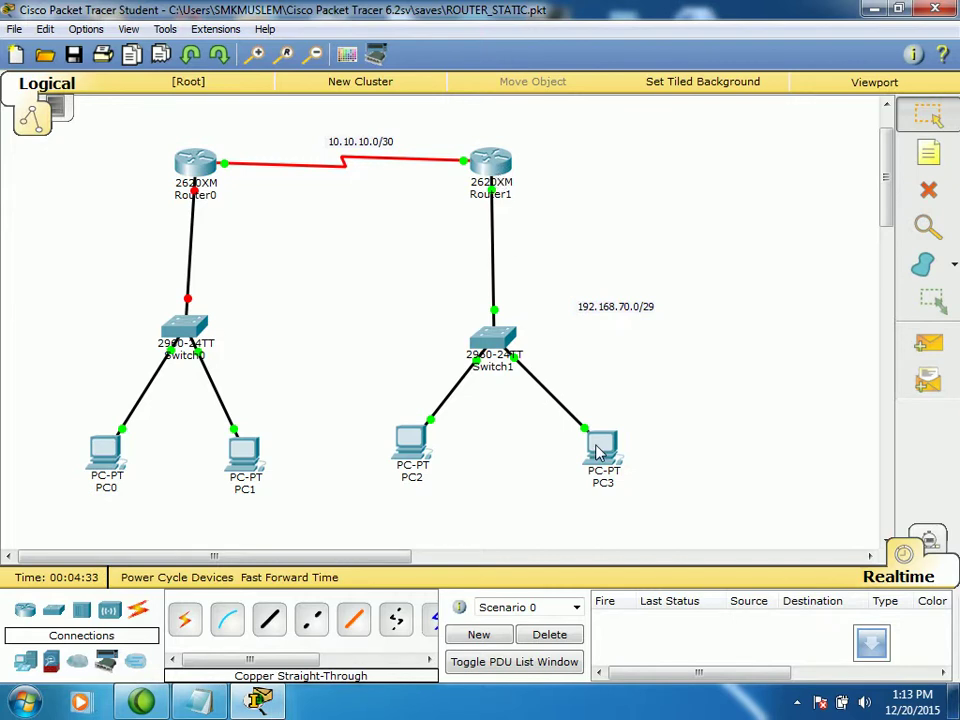
mouse_move(598, 452)
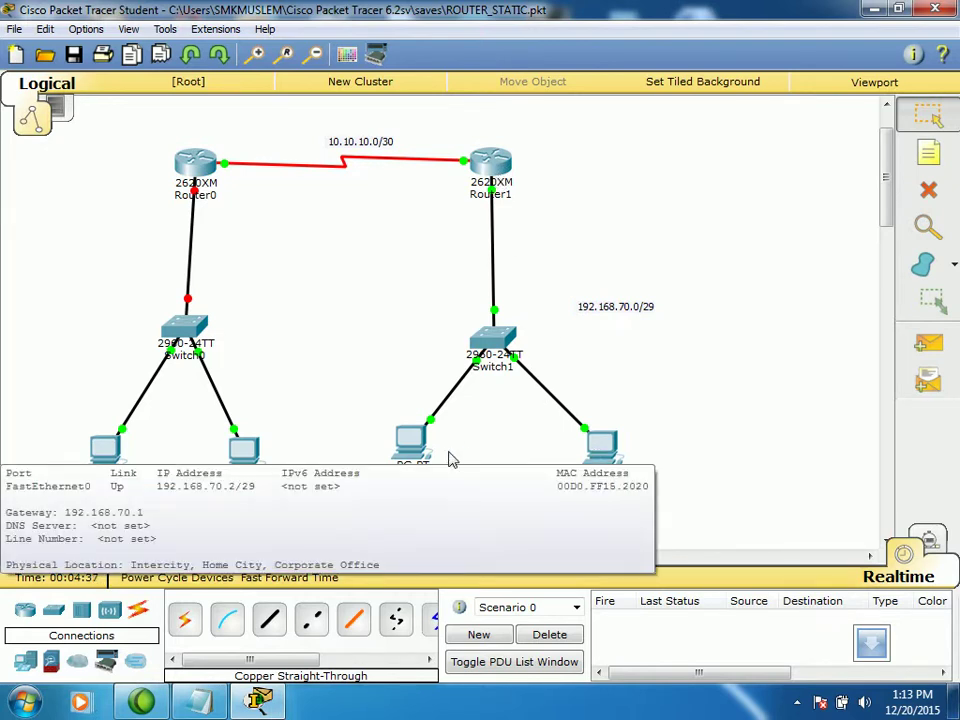
Set PC2's default gateway to 192.168.70.1.
left_click(412, 445)
left_click(284, 148)
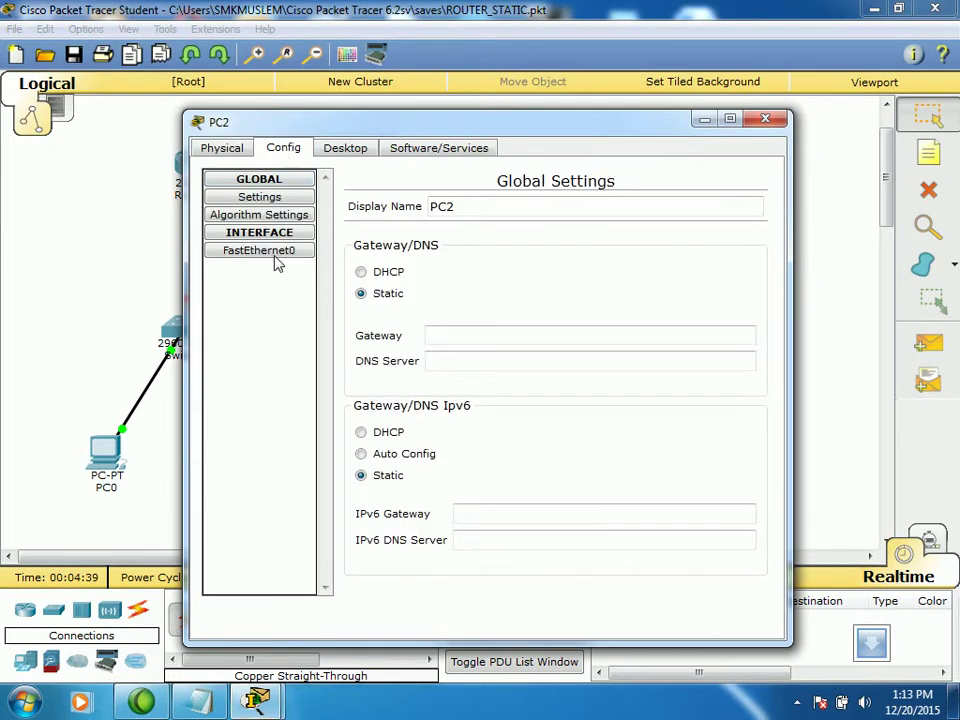
left_click(452, 336)
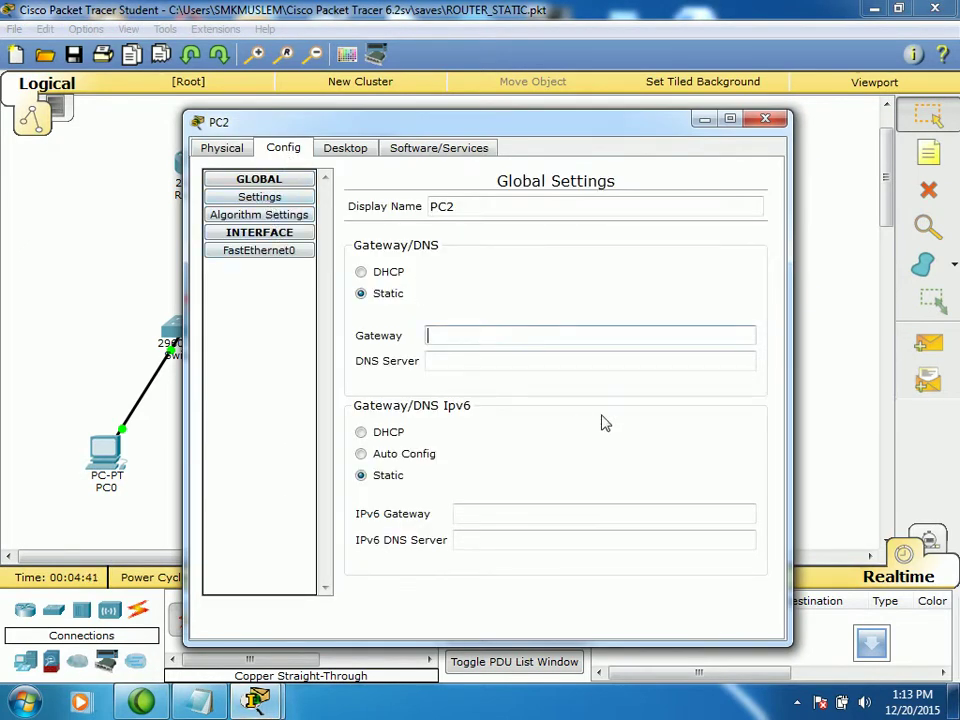
type("192.168.70.1")
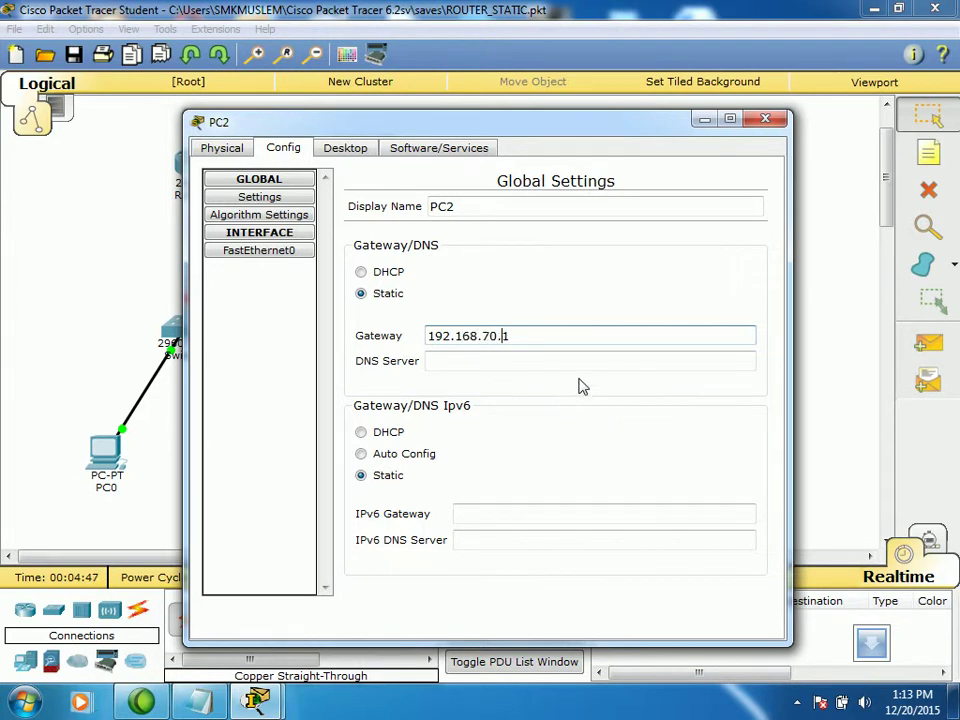
Assign PC2's FastEthernet0 the static IP address 192.168.70.3 with subnet mask 255.255.255.248.
left_click(275, 252)
left_click(602, 340)
type("192.")
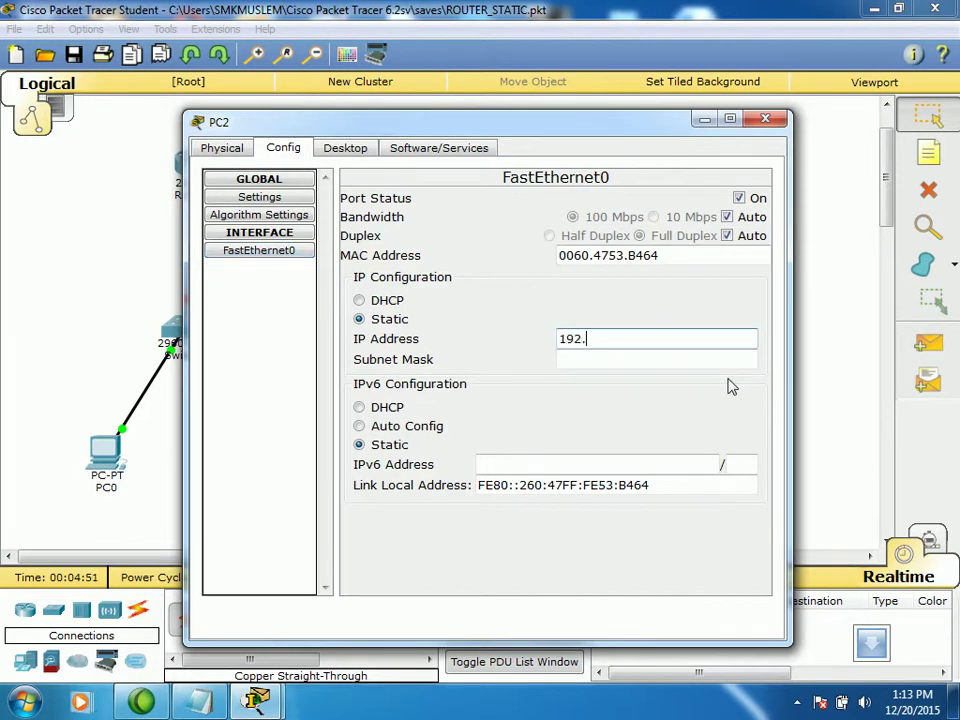
type("168.70.3")
left_click(692, 358)
key("BackSpace")
type("248")
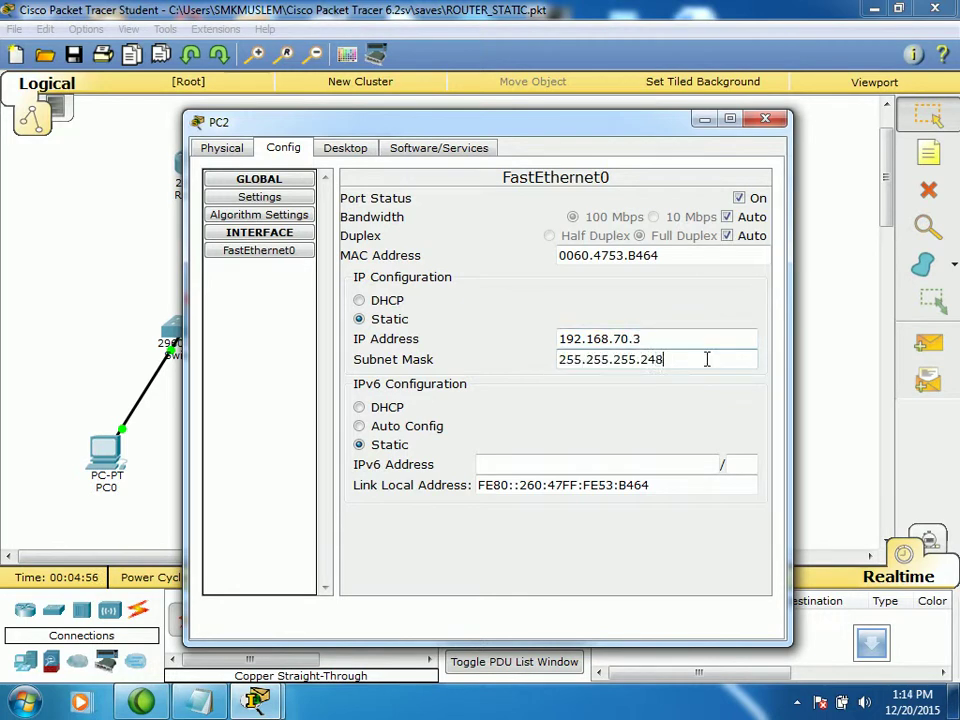
left_click(765, 119)
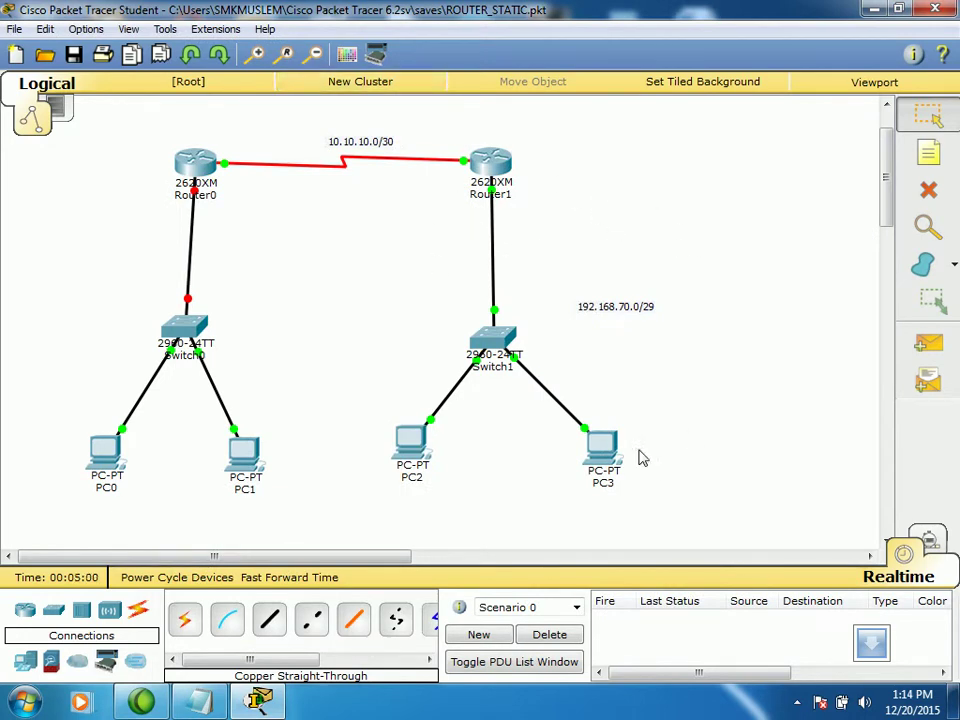
Test PC3's connection to its gateway by pinging 192.168.70.1 from its command prompt.
left_click(605, 450)
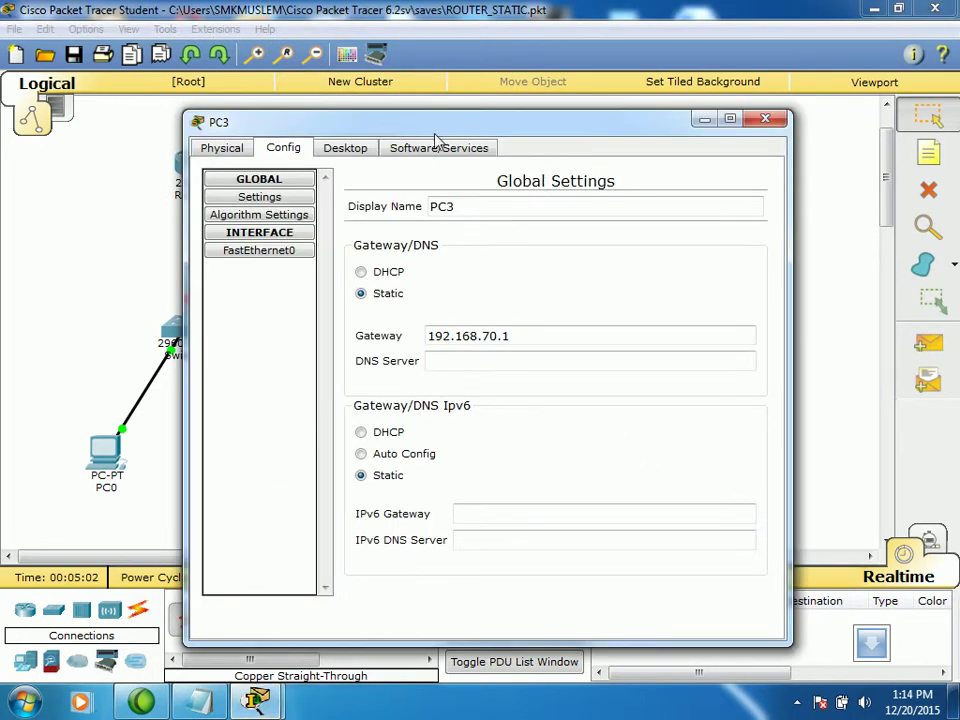
left_click(340, 151)
left_click(590, 213)
left_click_drag(489, 133, 781, 236)
type("PING 192.168")
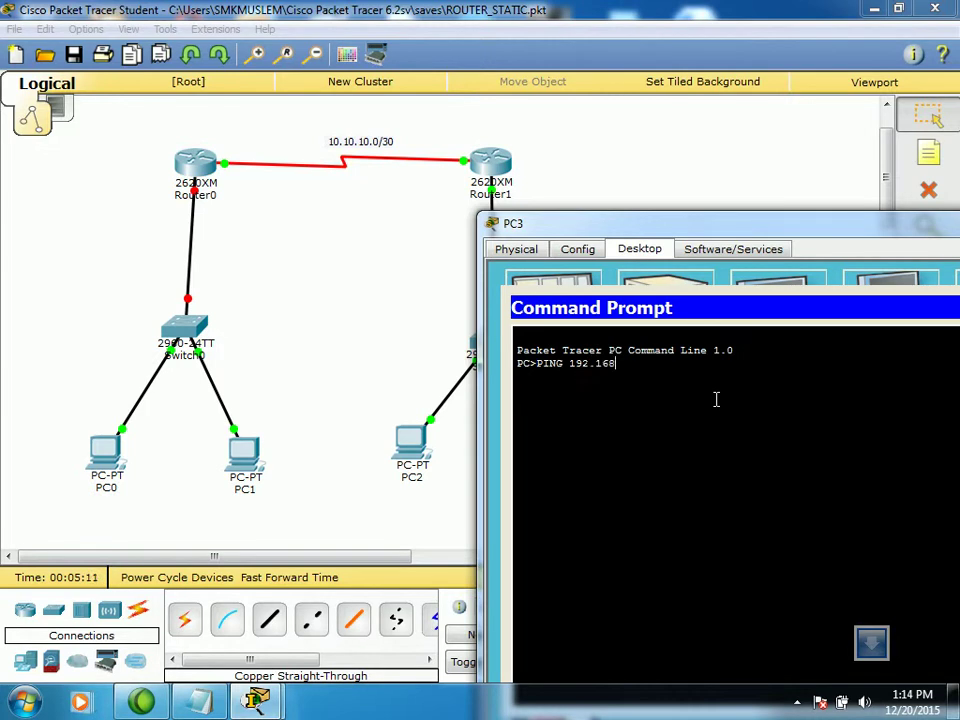
type(".70.1")
key("Return")
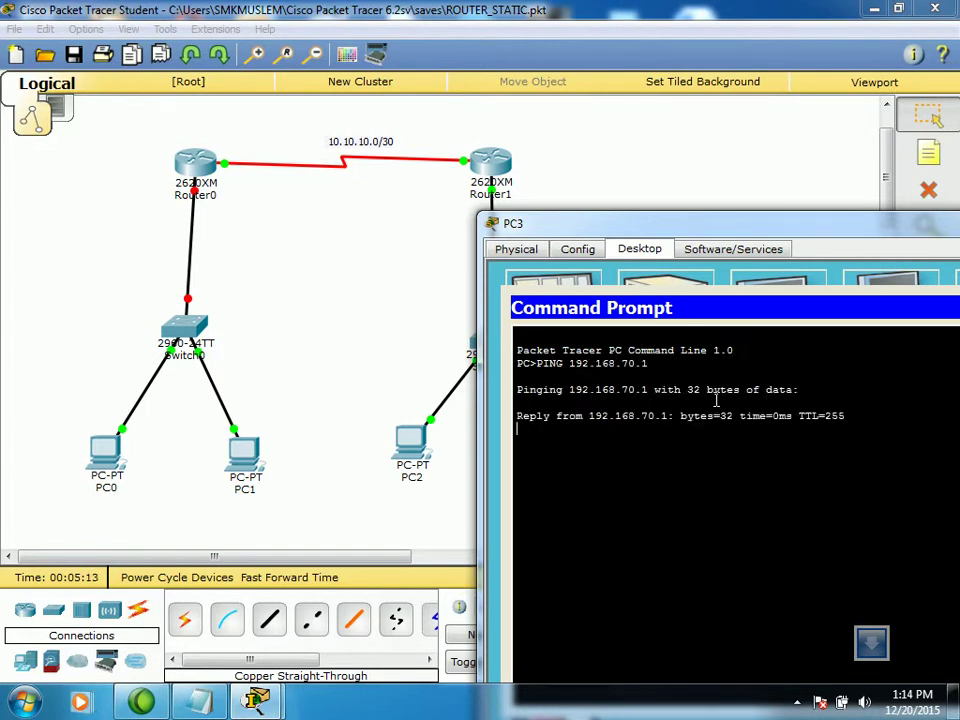
Ping 192.168.70.2 from PC3, interrupt that ping early, and ping PC2 at 192.168.70.3.
left_click_drag(768, 236, 530, 192)
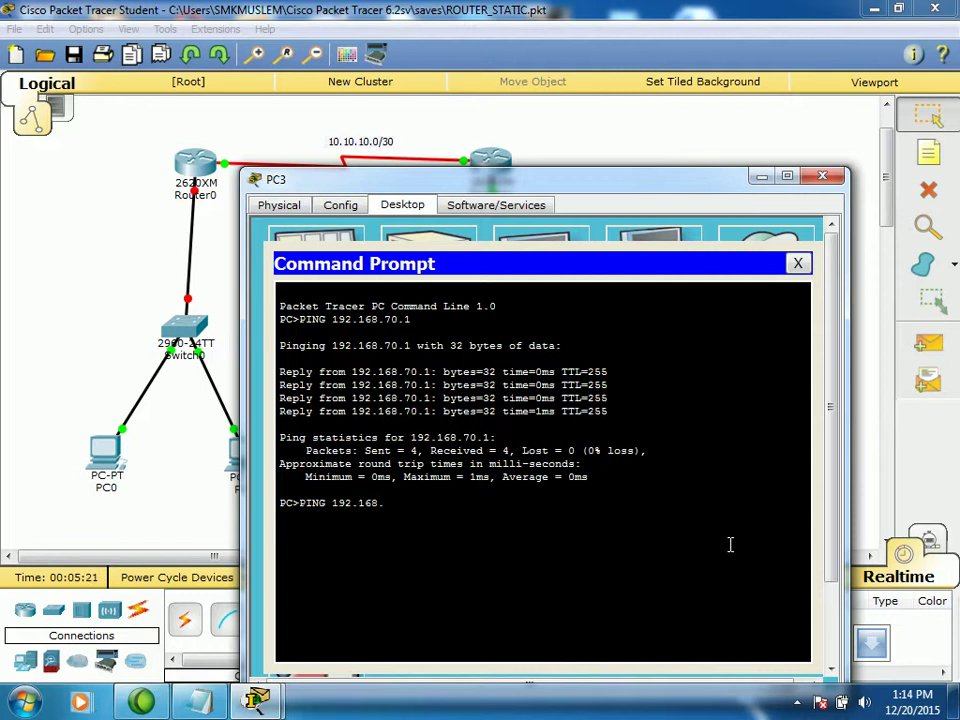
type("2")
key("Return")
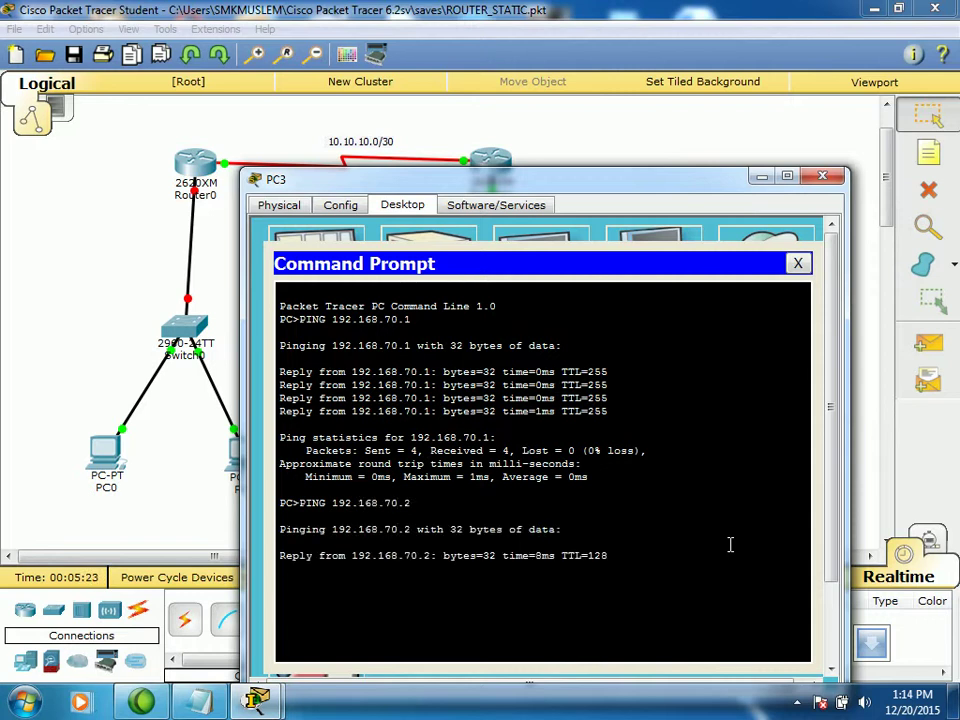
key("ctrl+c")
key("Up")
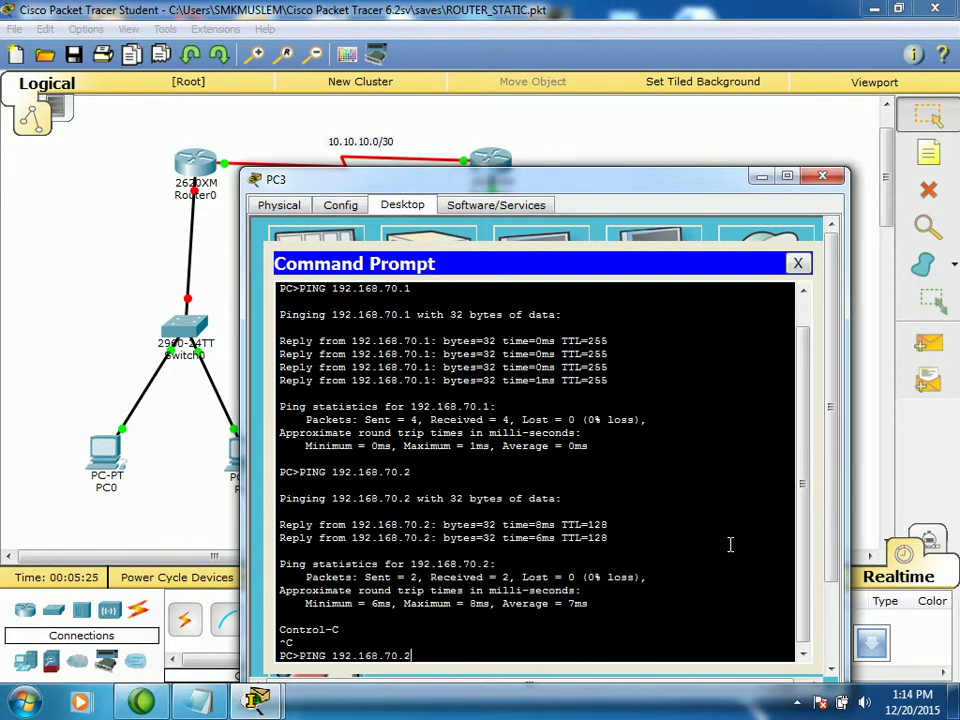
type("3")
key("Return")
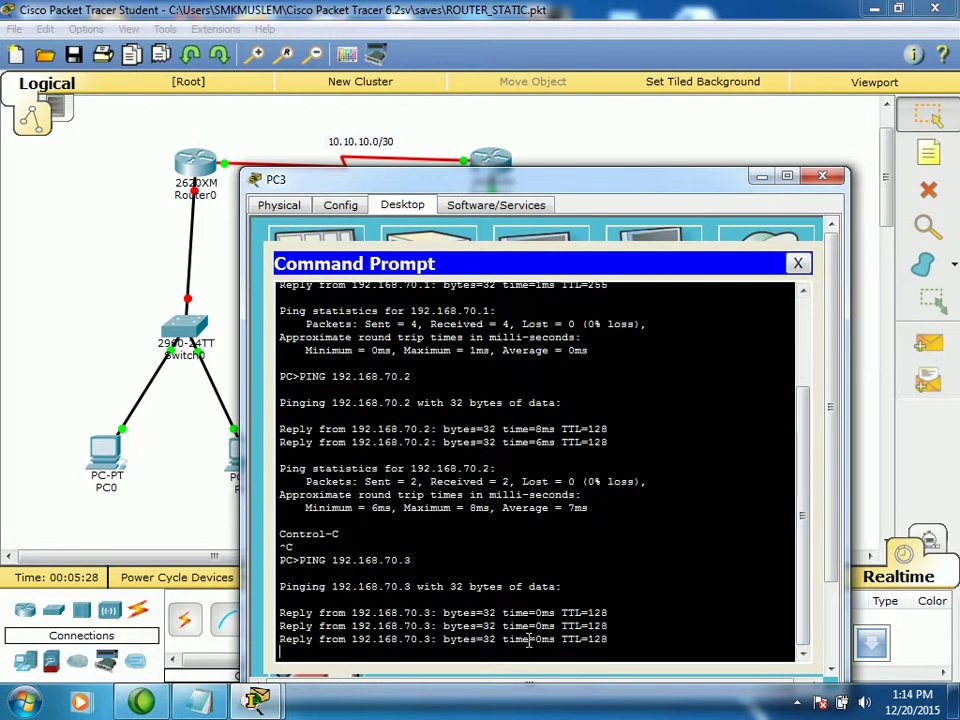
left_click(822, 176)
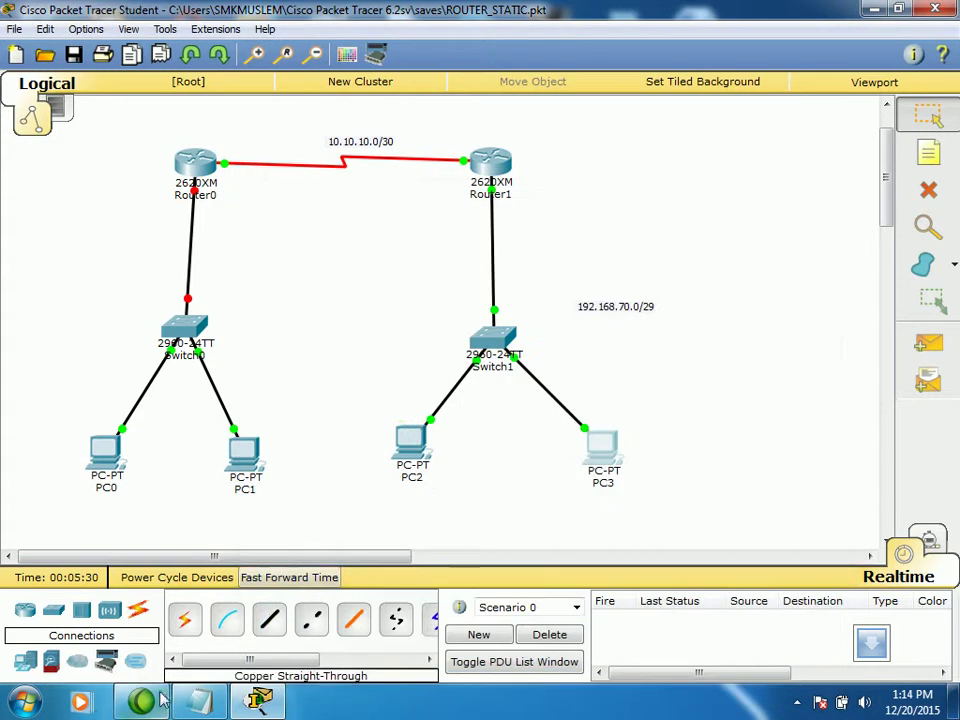
Switch to Notepad and add the line "1. JARINGAN PADA ROUTER0 ANTARA PC DAN ROUTER SUDAH OE", then return to Packet Tracer.
left_click(200, 700)
type("1.")
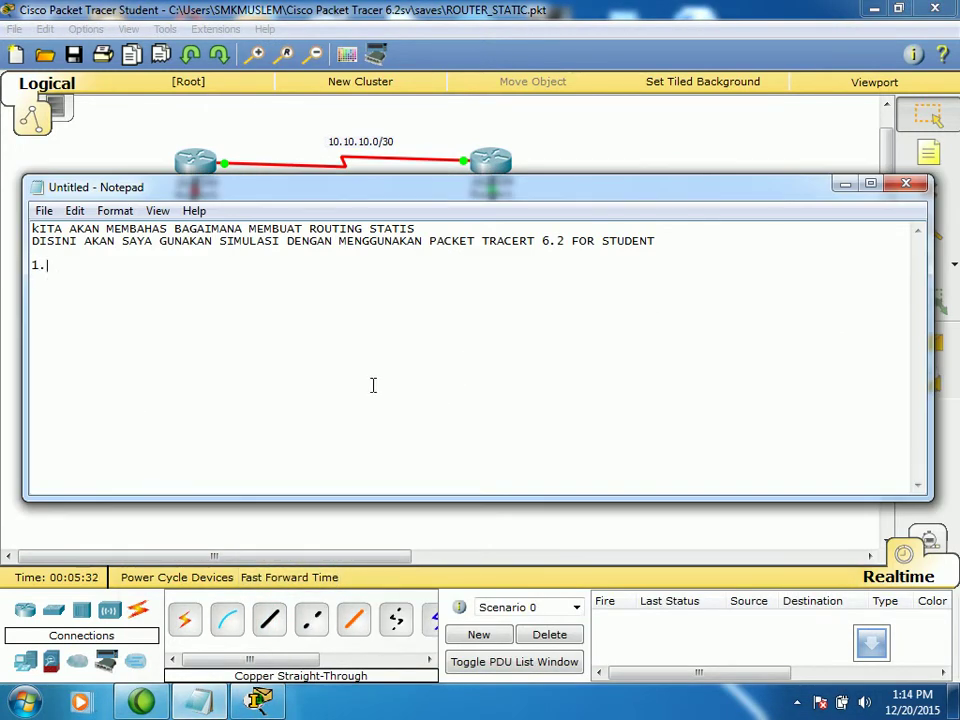
type(" JARINGAN PADA ROUTE")
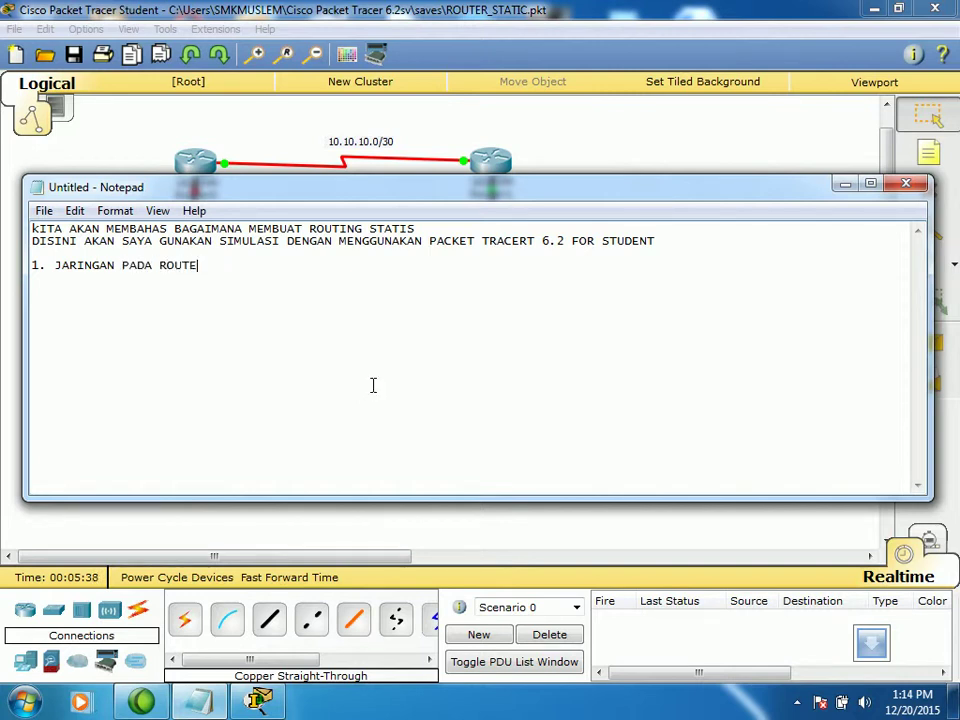
type("R0 ADA")
key("BackSpace")
key("BackSpace")
type("NTARA PC DAN ROUTER SUDAH")
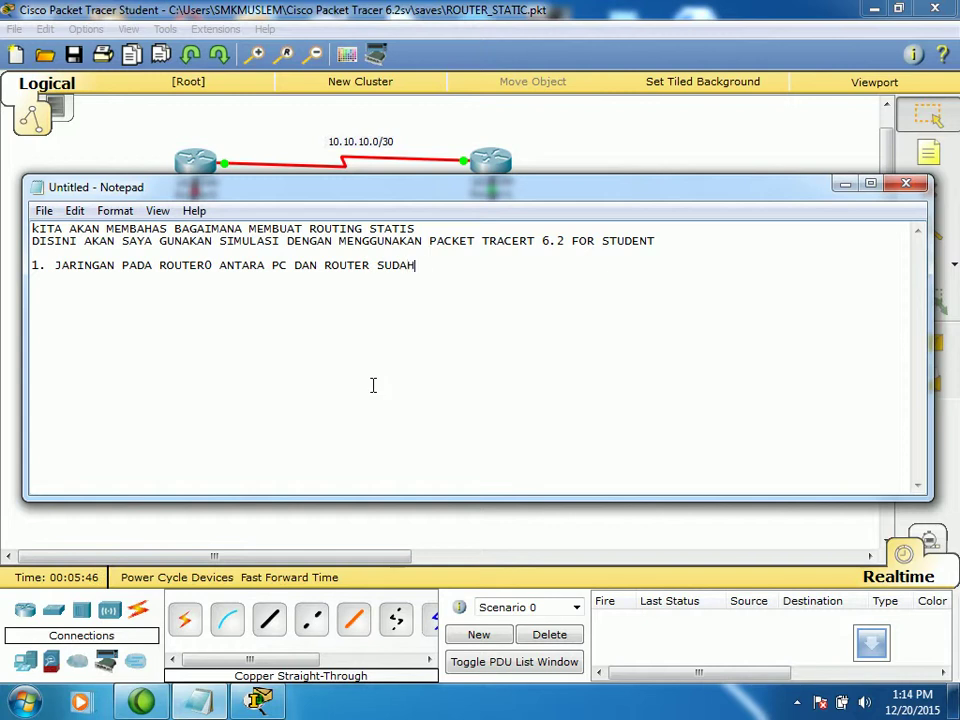
type(" OE")
left_click(600, 158)
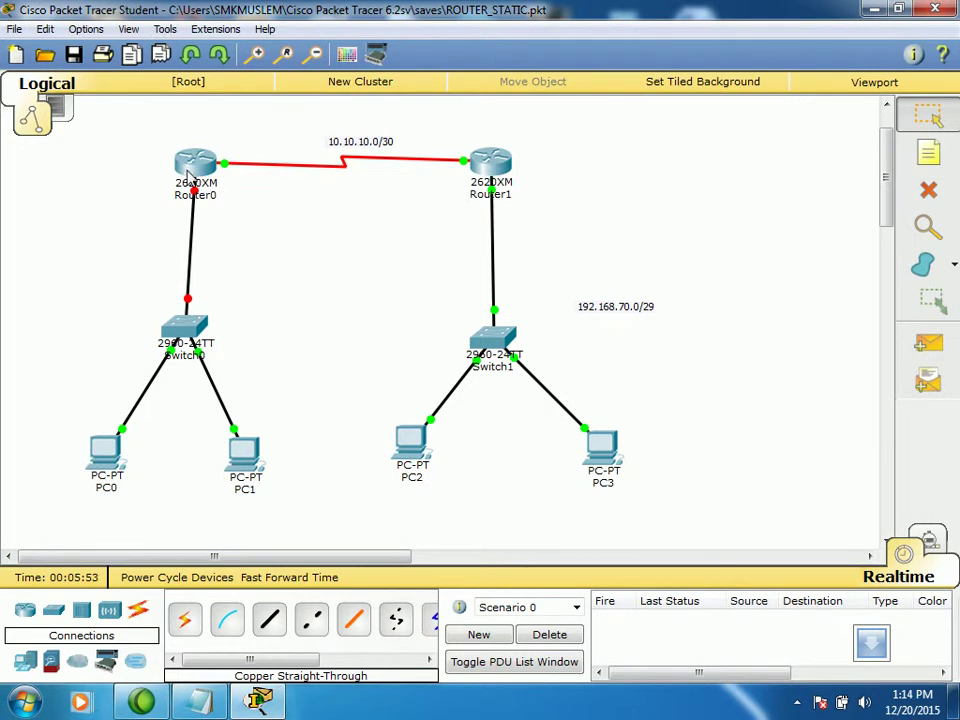
Label Router0's LAN with a note beside Switch0 reading 172.168.70.0/28.
left_click(926, 155)
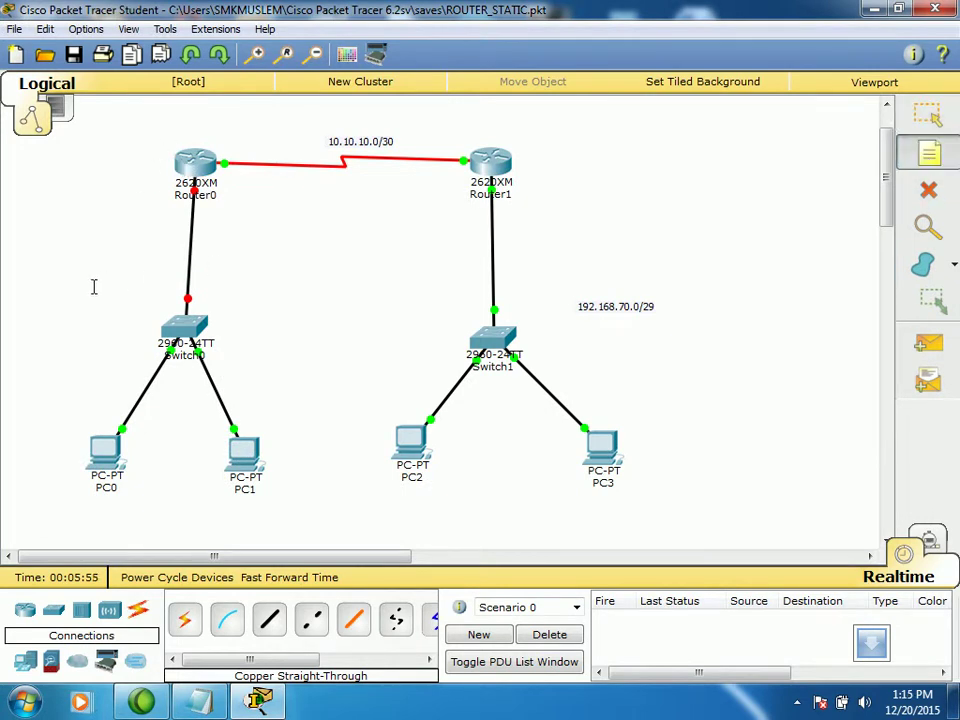
left_click(57, 305)
type("172.168.70.0/28")
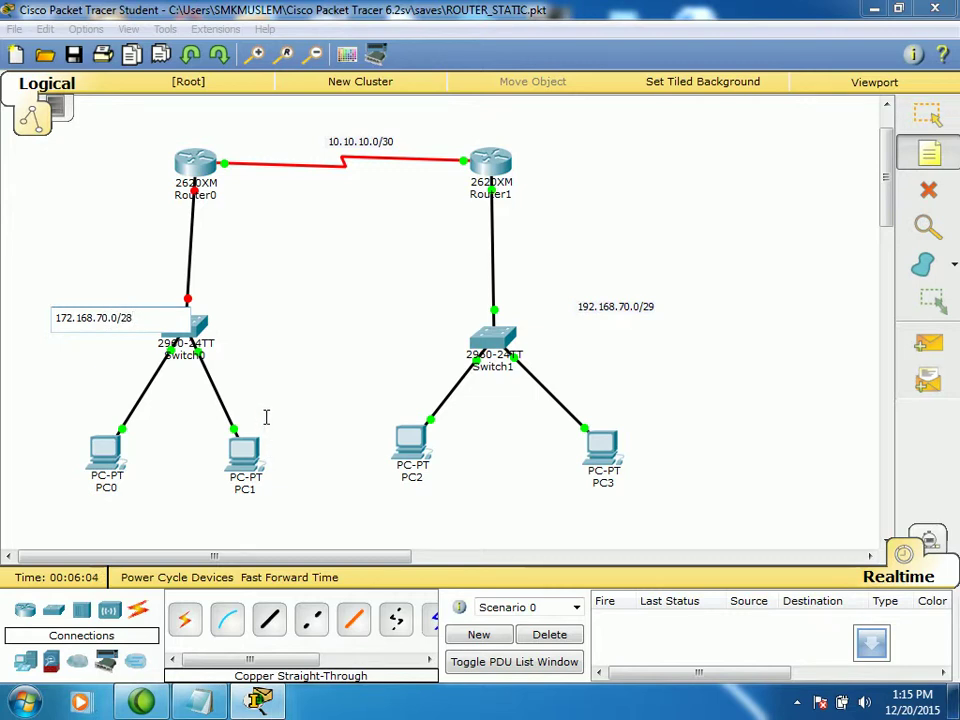
left_click(301, 326)
left_click(928, 116)
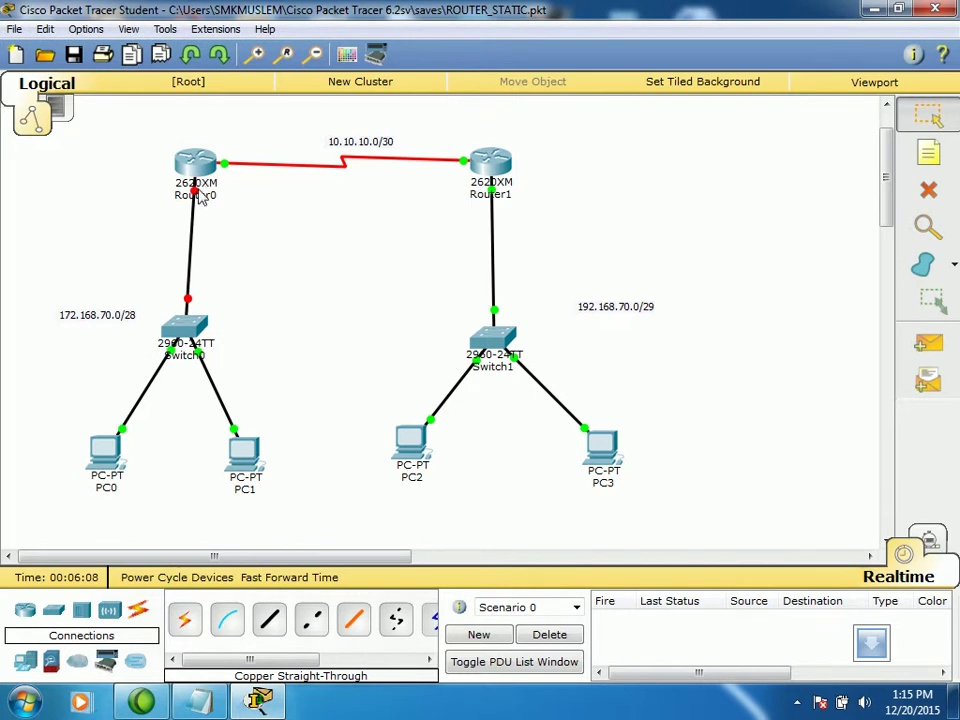
Turn on Router0's FastEthernet0/0 port.
mouse_move(200, 204)
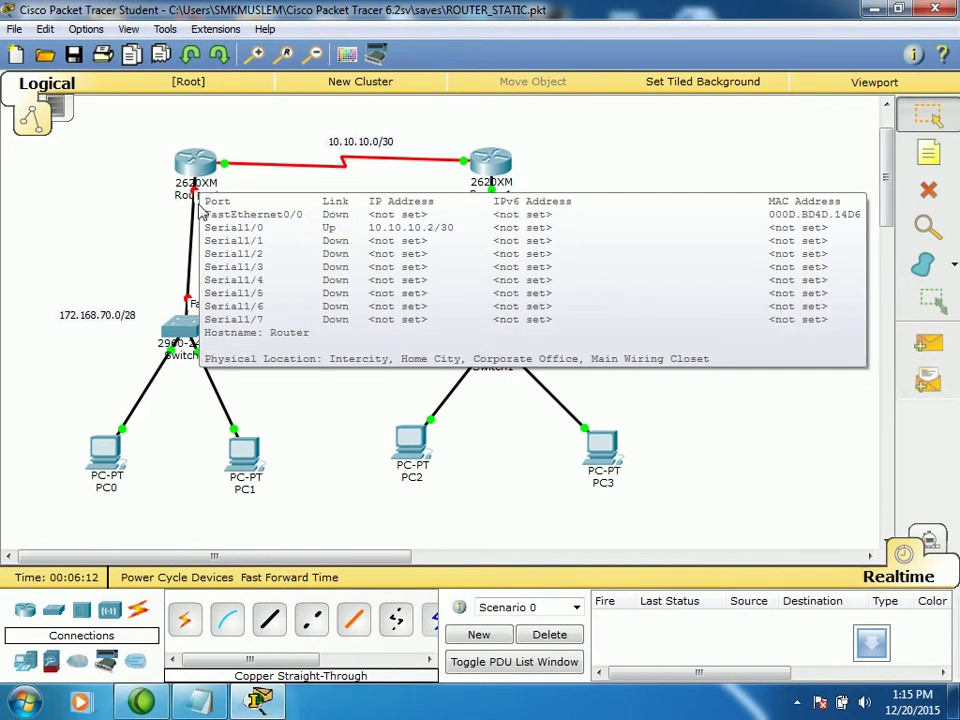
left_click(195, 165)
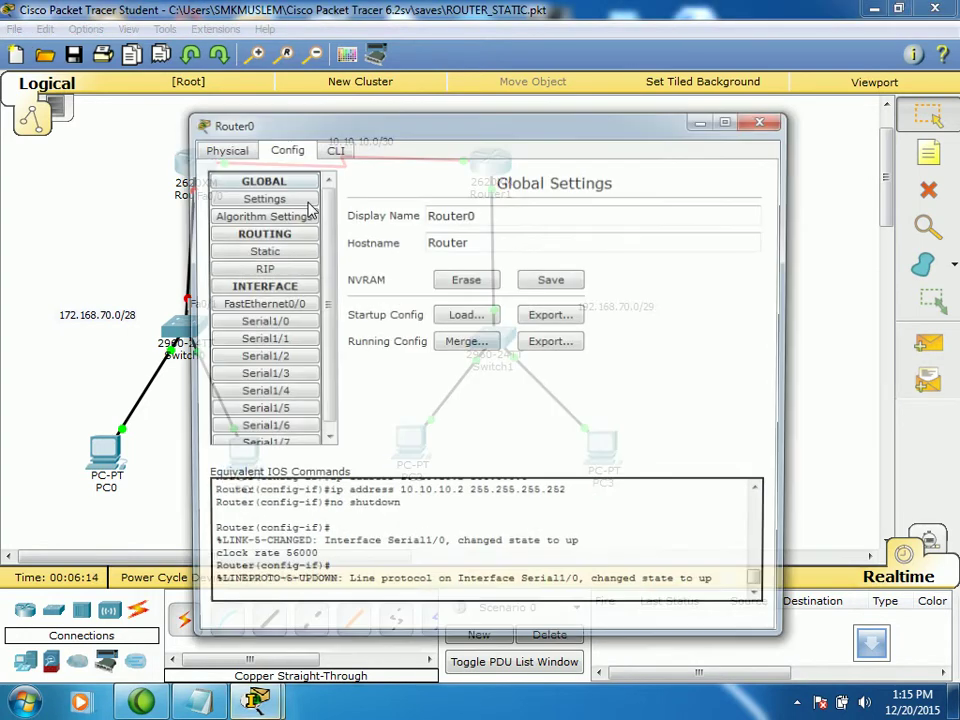
left_click_drag(372, 134, 580, 140)
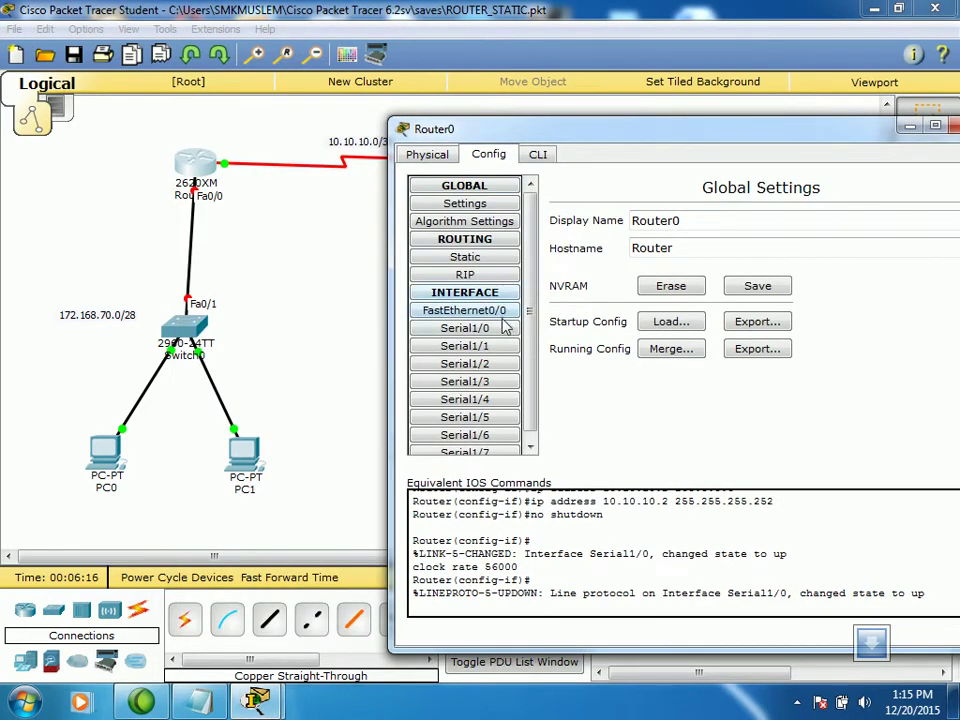
left_click(464, 310)
left_click_drag(724, 144, 589, 142)
left_click(809, 202)
Assign Router0's FastEthernet0/0 the IP address 172.168.70.1 with subnet mask 255.255.255.240, and close the router's window.
left_click(692, 307)
type("172")
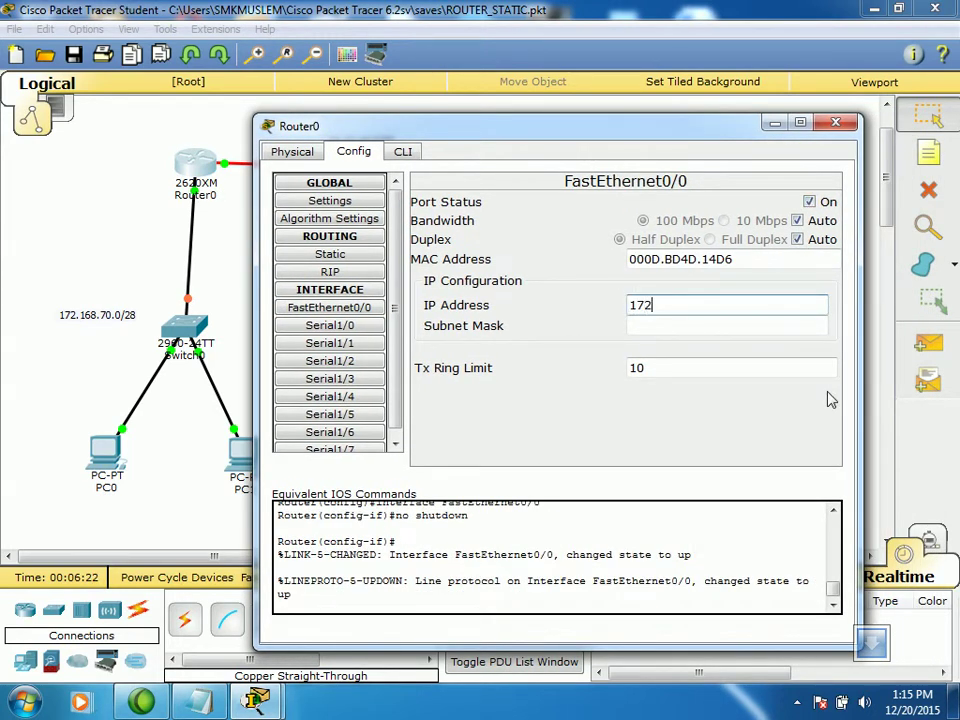
type(".168.70.1")
left_click(771, 325)
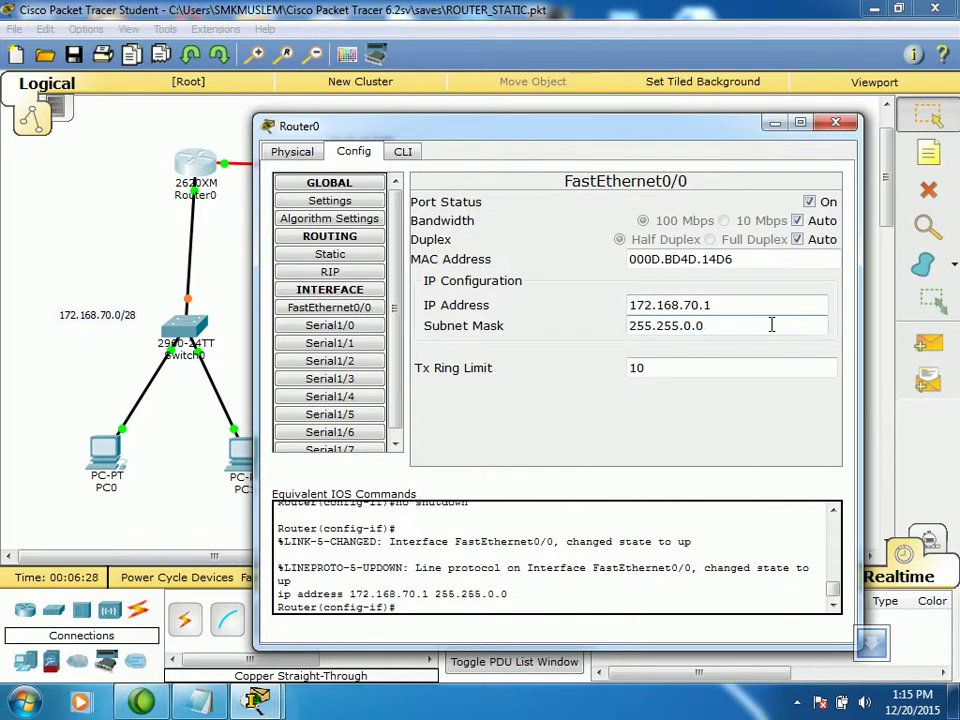
type("55.24")
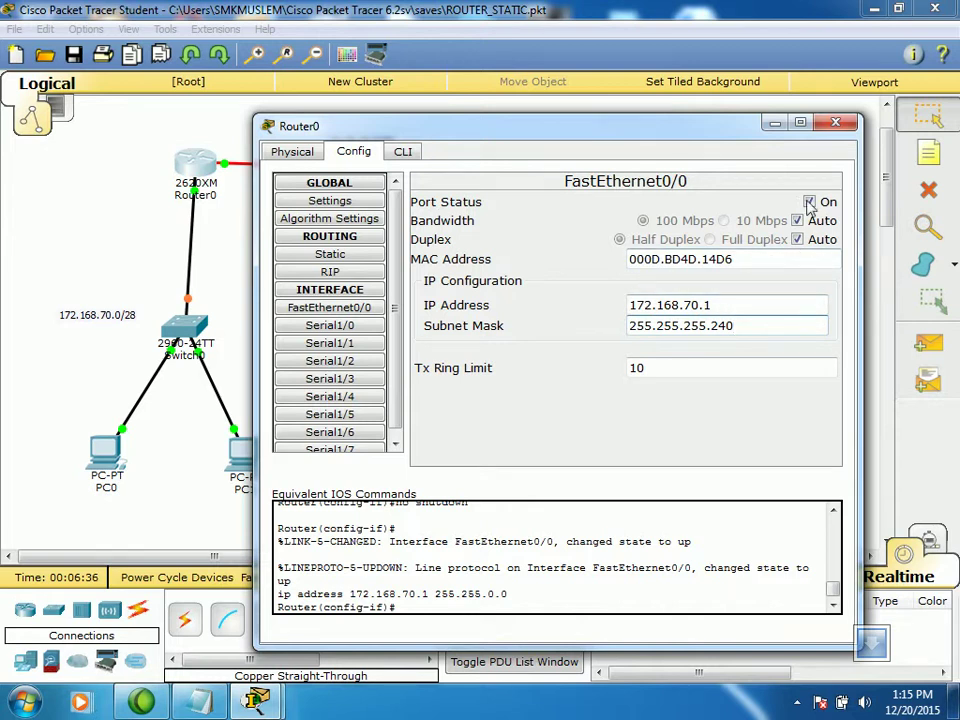
left_click(836, 125)
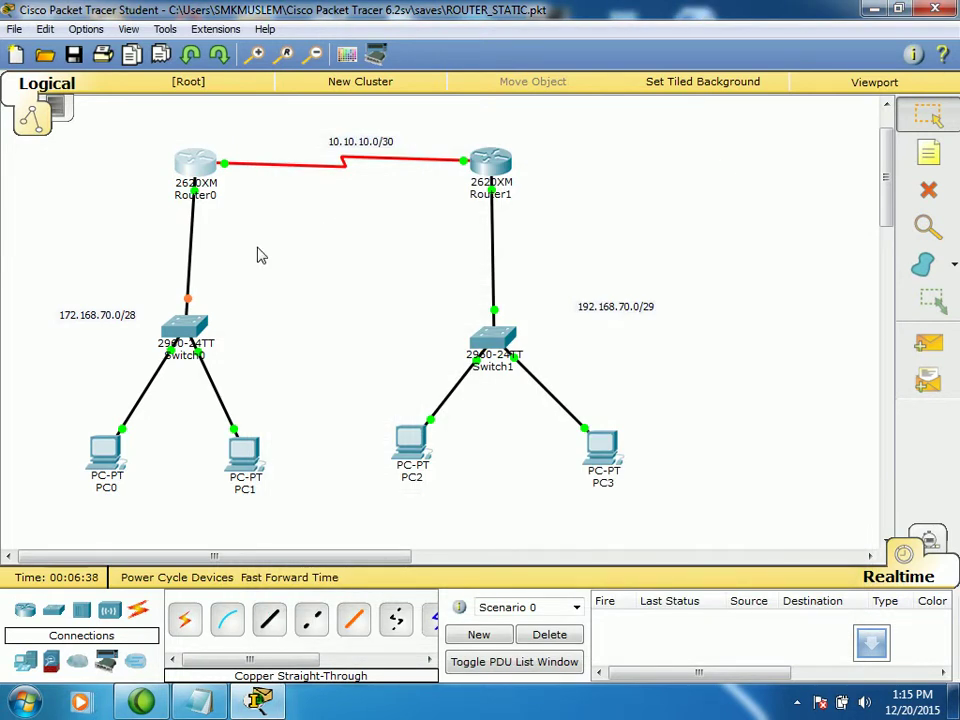
Set PC1's default gateway to 172.168.70.1.
left_click(250, 453)
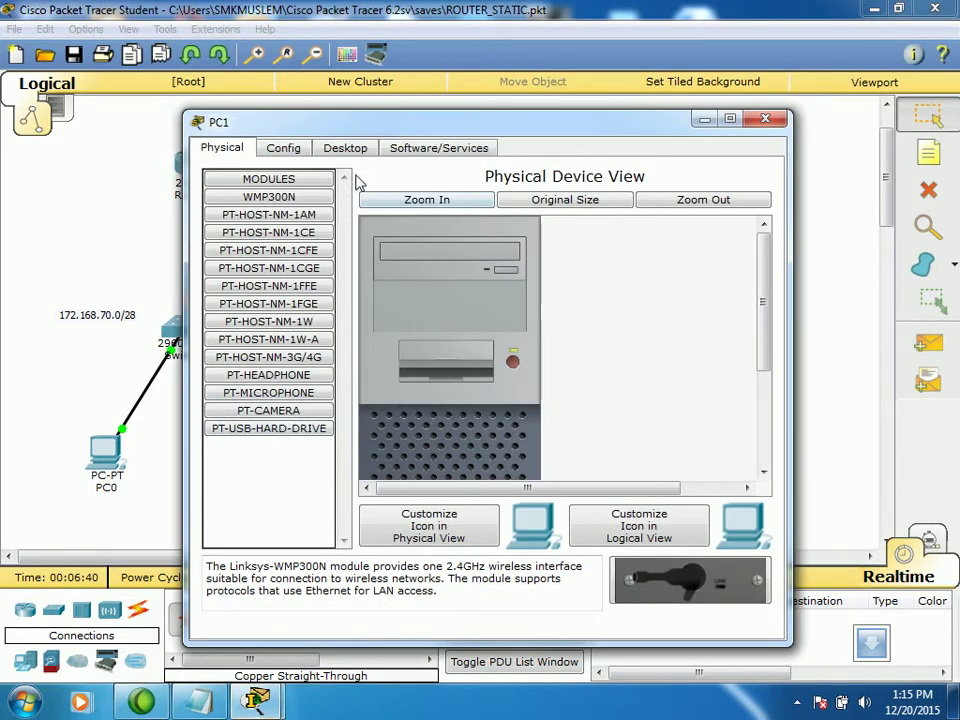
left_click(283, 148)
left_click(463, 334)
type("172.168.70.1")
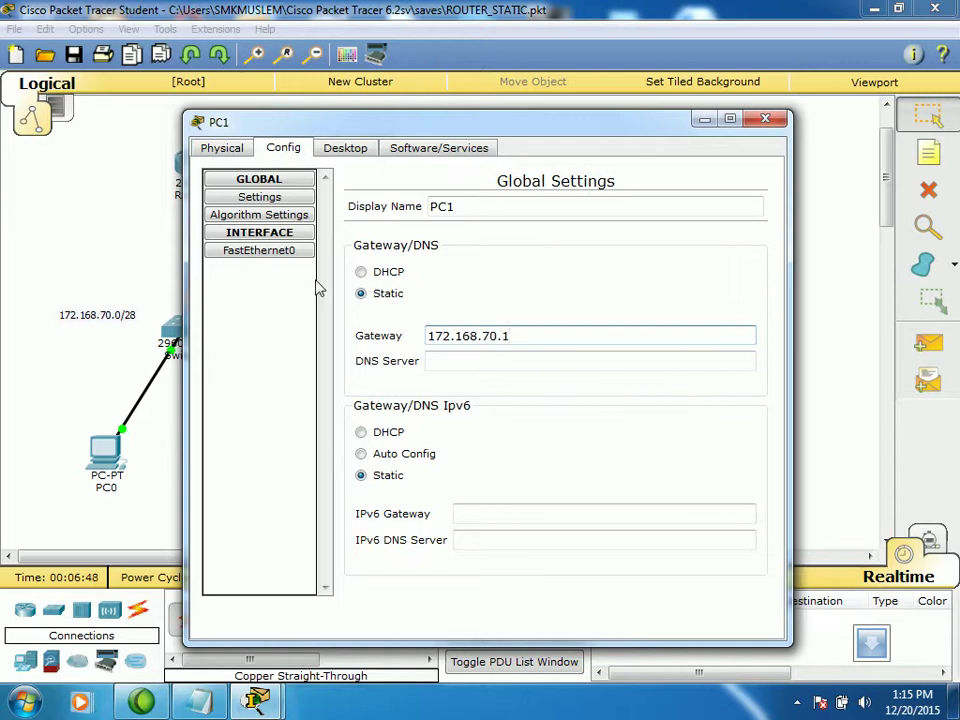
Give PC1's FastEthernet0 the static IP address 172.168.70.2 with subnet mask 255.255.255.240, and close its window.
left_click(258, 250)
left_click(634, 338)
type("172.168.70.2")
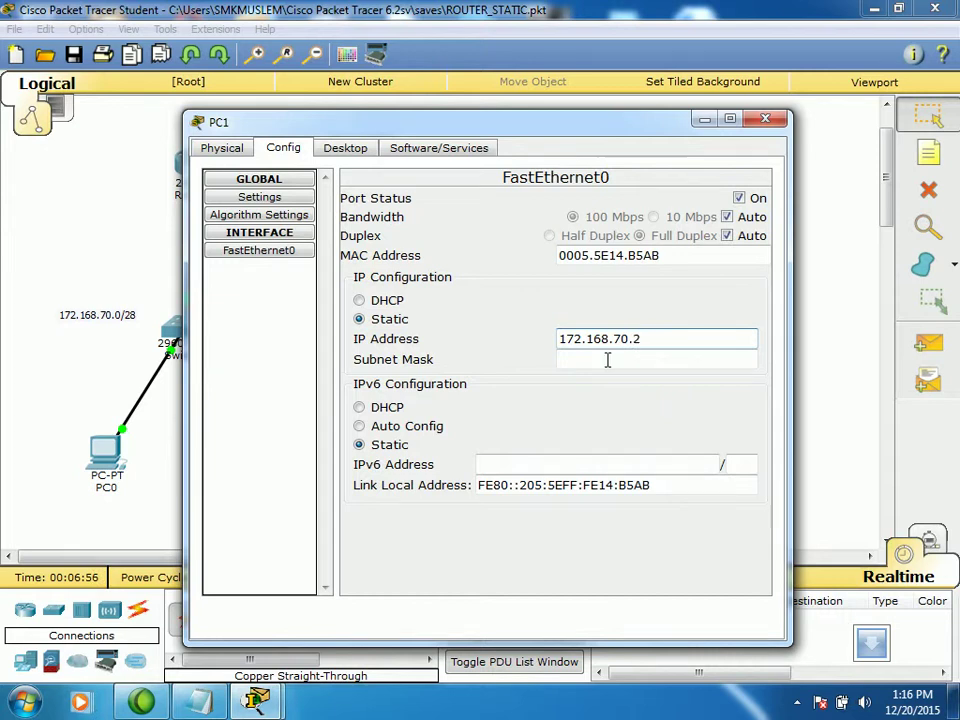
left_click(600, 359)
key("BackSpace")
type("255")
key("BackSpace")
type("240")
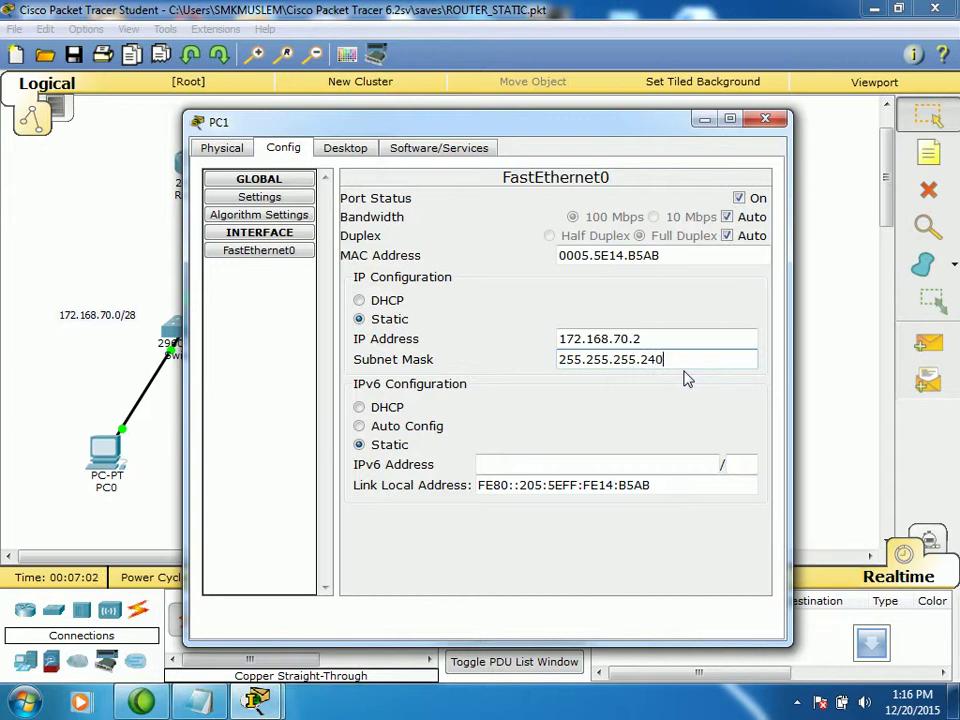
left_click(765, 119)
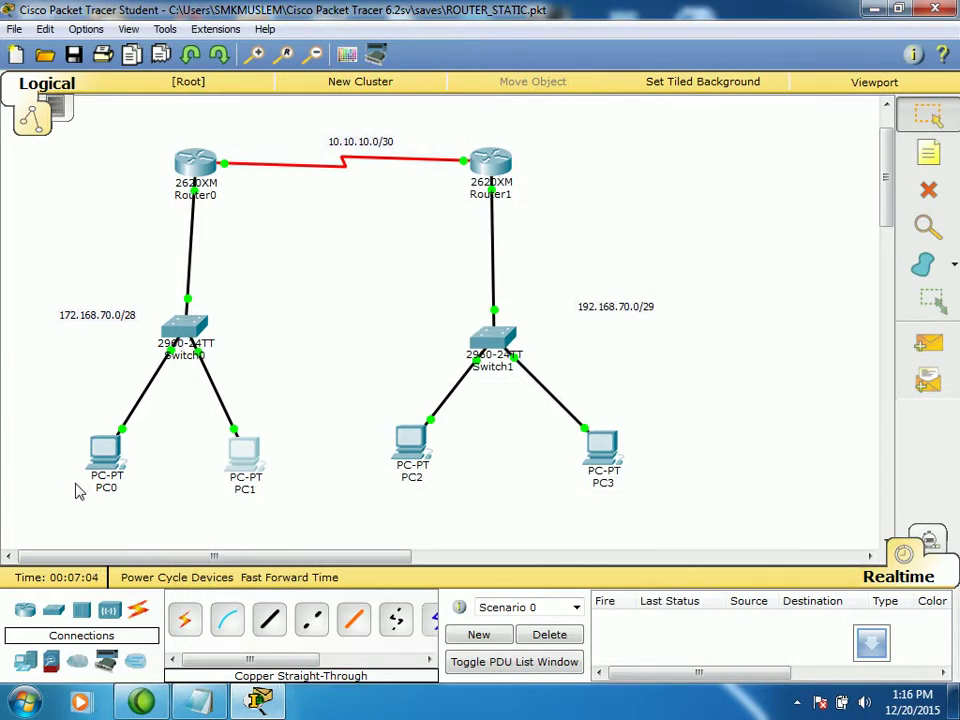
Set PC0's default gateway to 172.168.70.1.
left_click(142, 460)
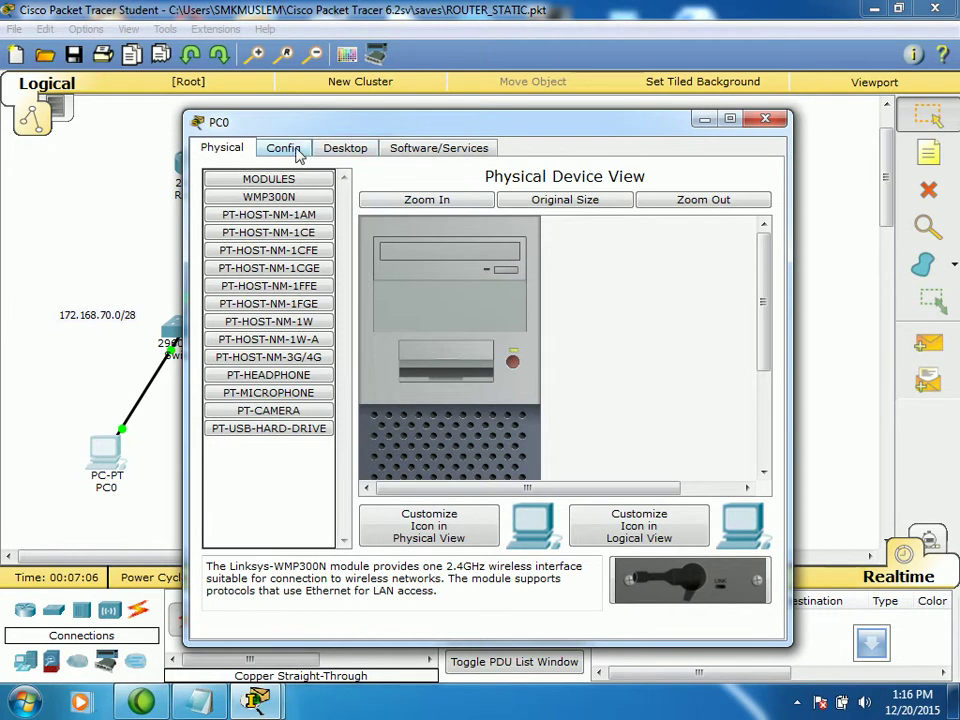
left_click(283, 148)
left_click(429, 337)
type("172.168")
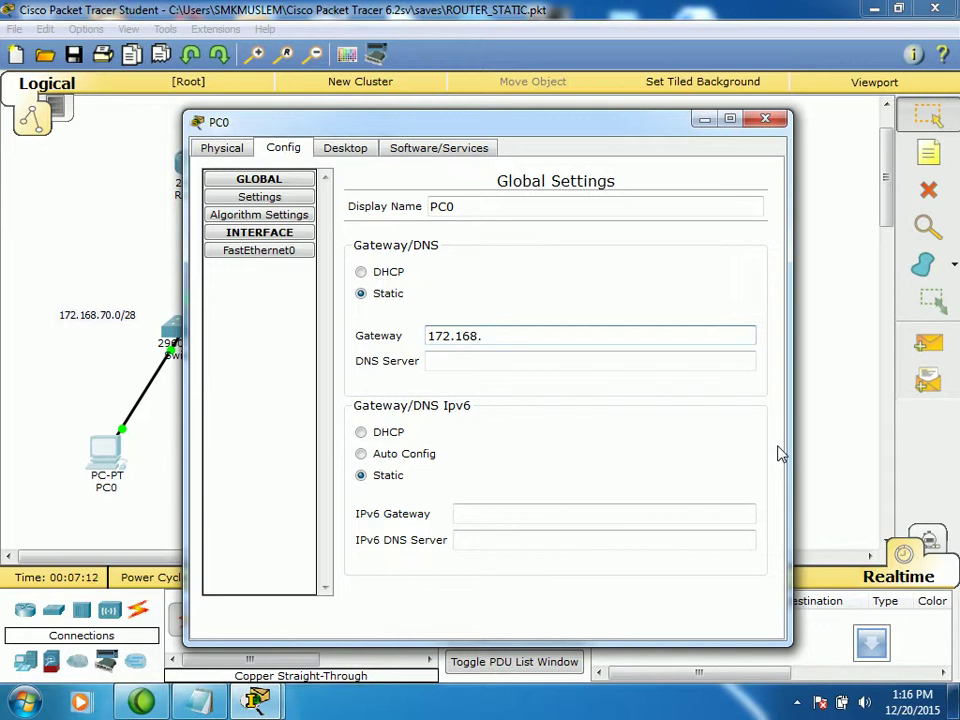
type(".70.1")
Give PC0's FastEthernet0 the static IP address 172.168.70.3, edit its subnet mask, and close its window.
left_click(262, 251)
left_click(611, 339)
type("172.168.70.3")
left_click(702, 362)
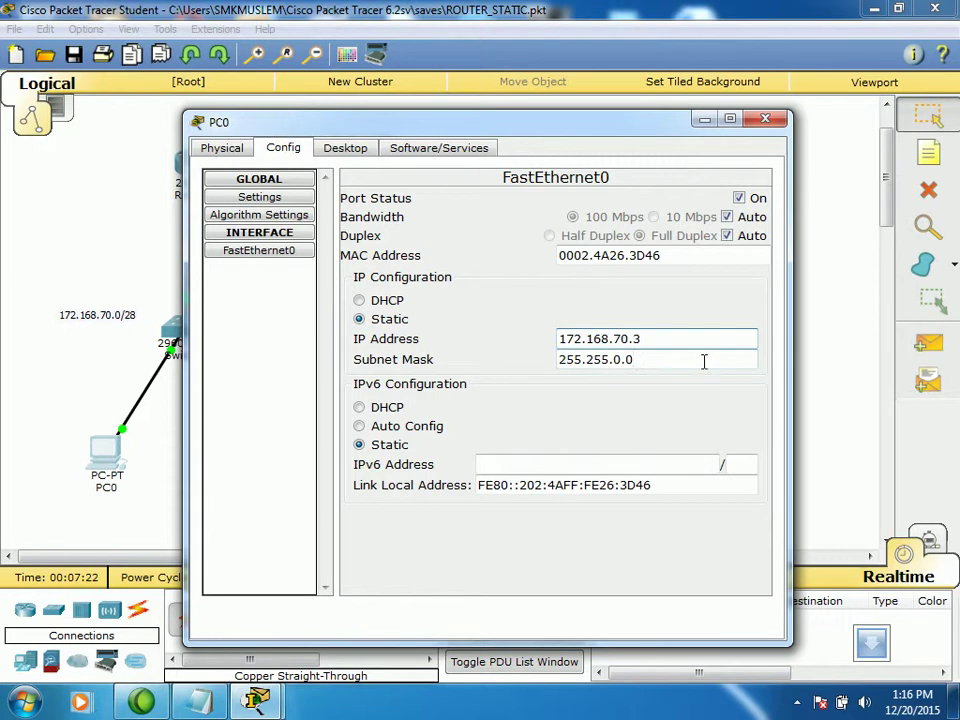
type("55")
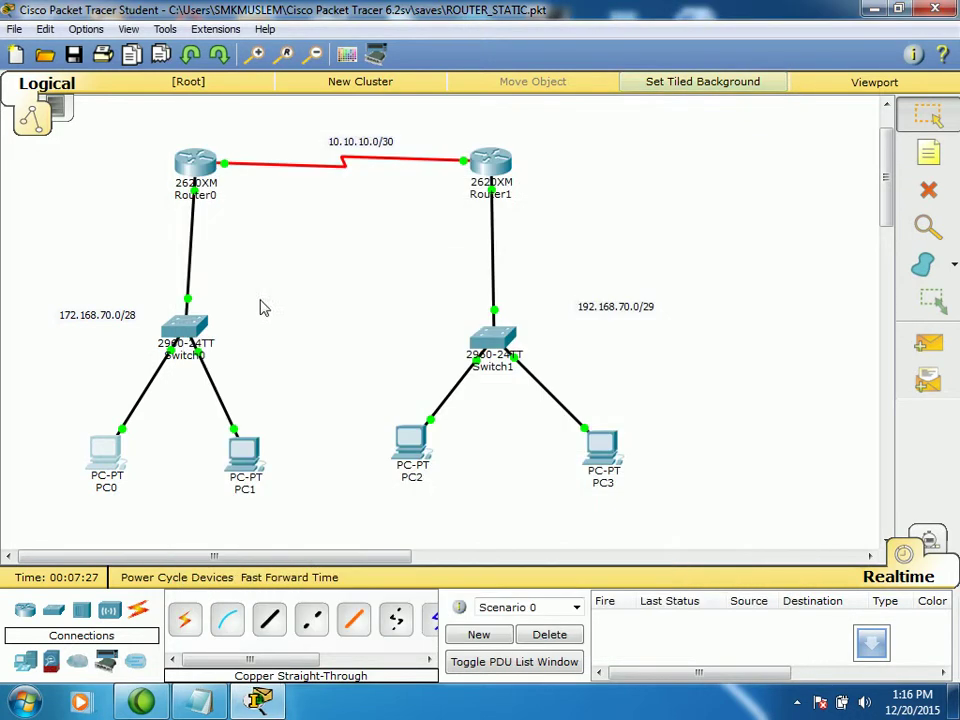
left_click(765, 119)
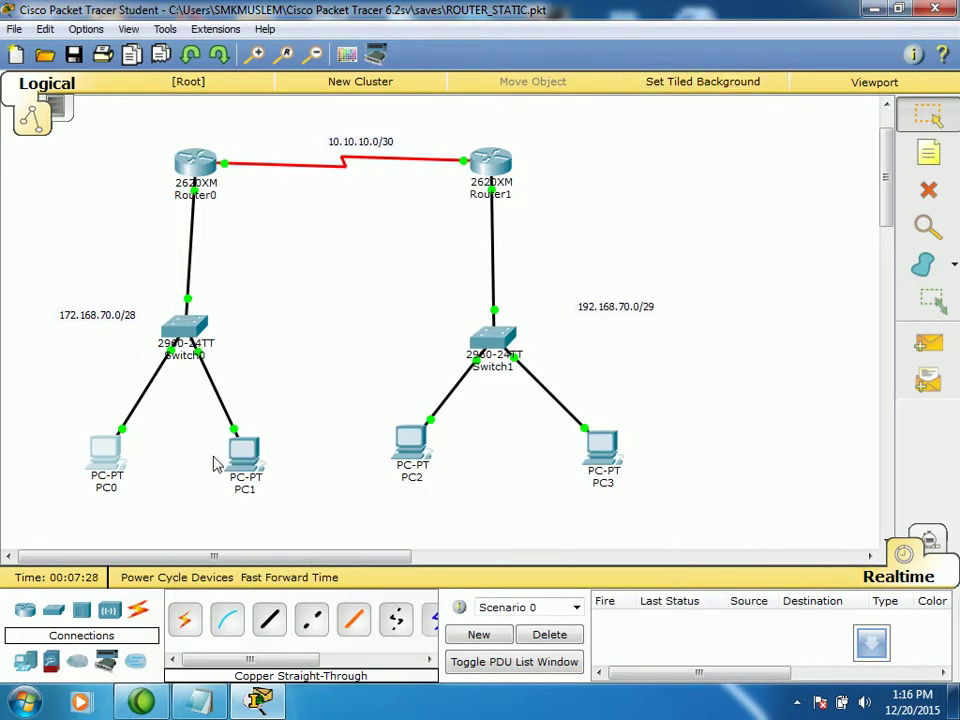
Test PC1's connection to PC0 by pinging 172.168.70.3 from PC1's command prompt.
left_click(245, 460)
left_click(350, 148)
left_click_drag(367, 127, 593, 192)
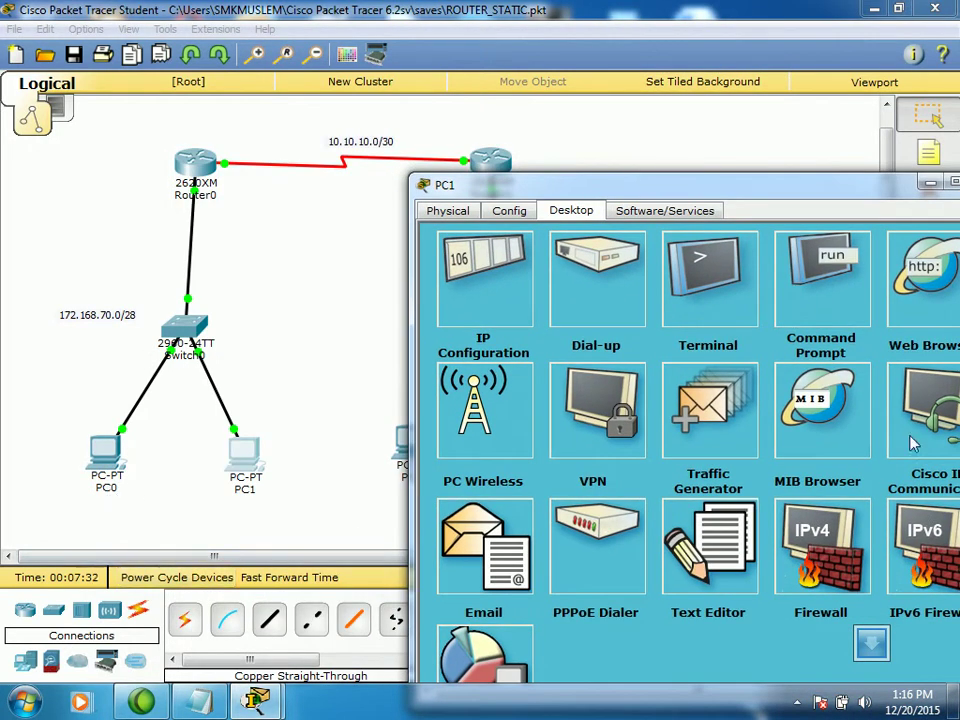
left_click(820, 297)
type("PING 172.168.70.3")
key("Return")
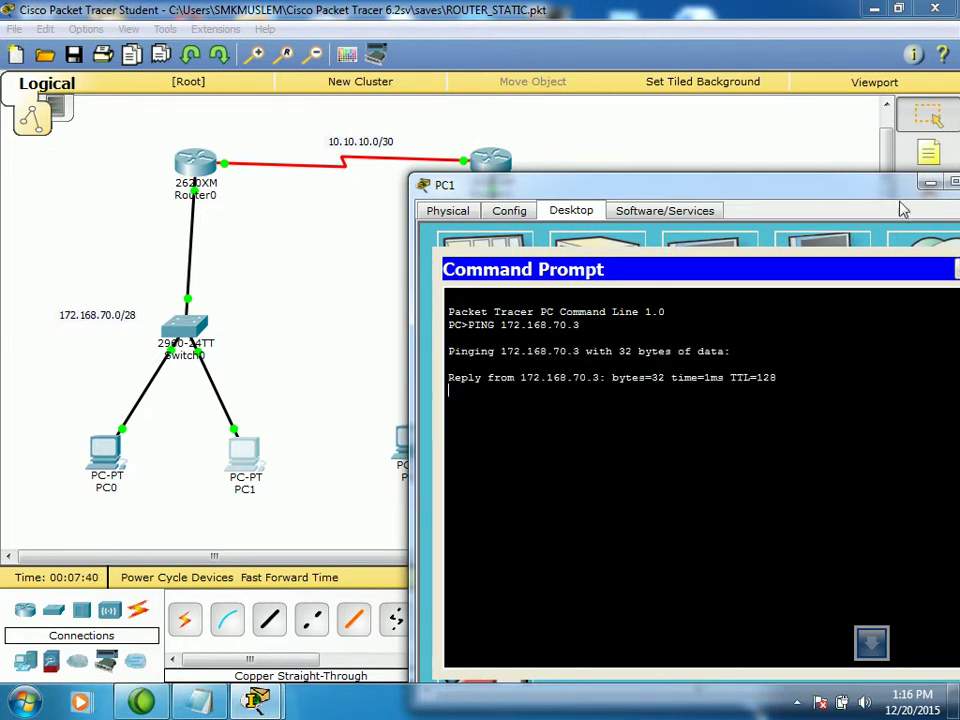
Ping the gateway 172.168.70.1 from PC1, and close the command prompt and PC1's window.
left_click_drag(593, 192, 495, 145)
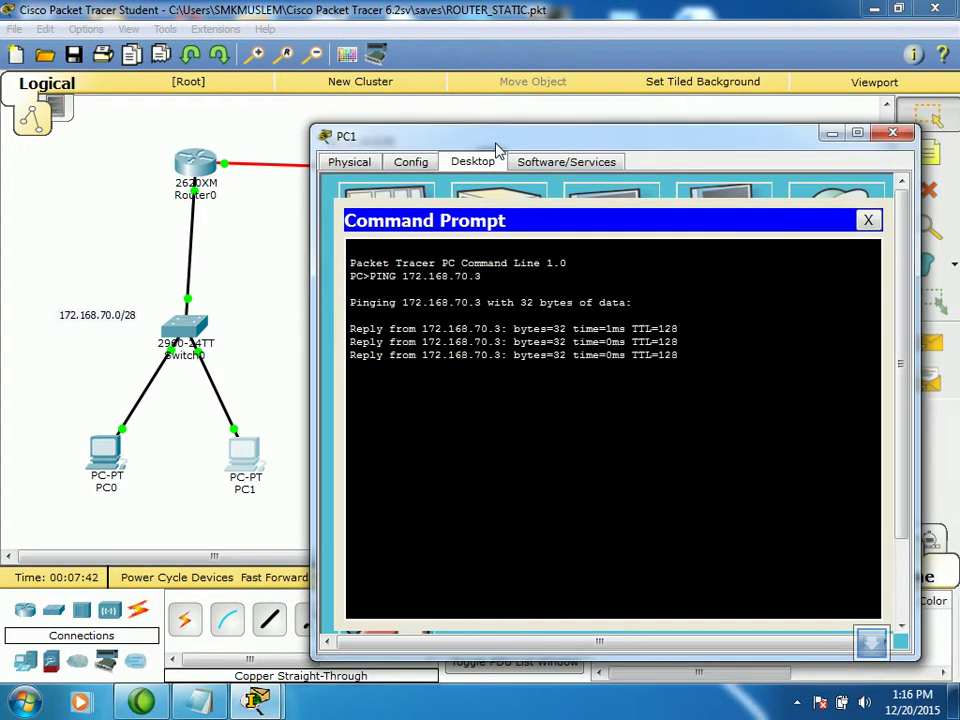
type("PING 172.168.70.1")
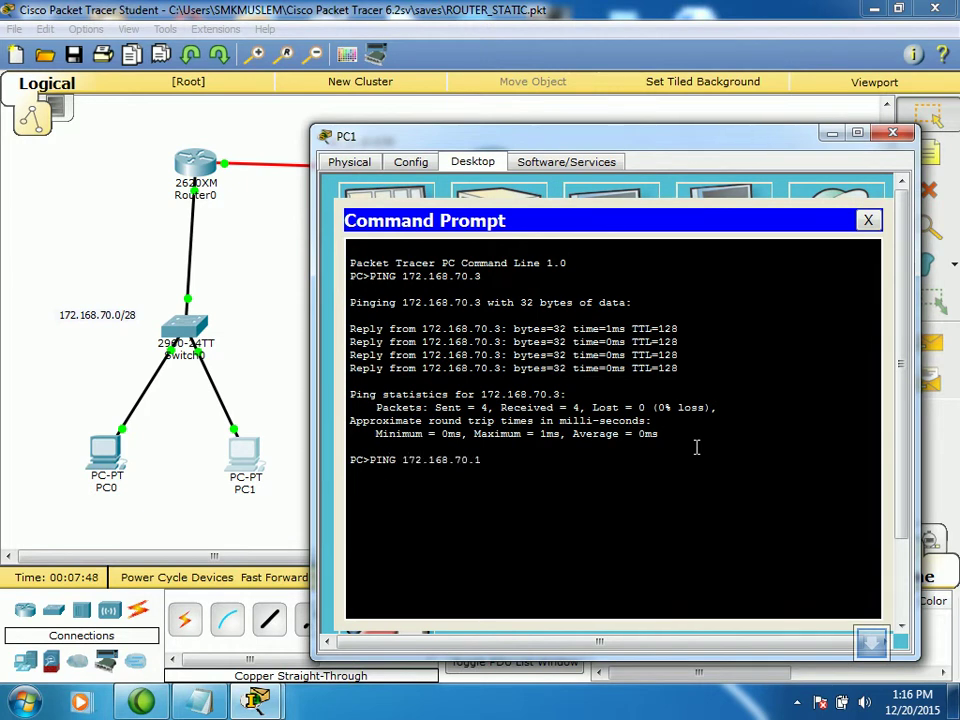
key("Return")
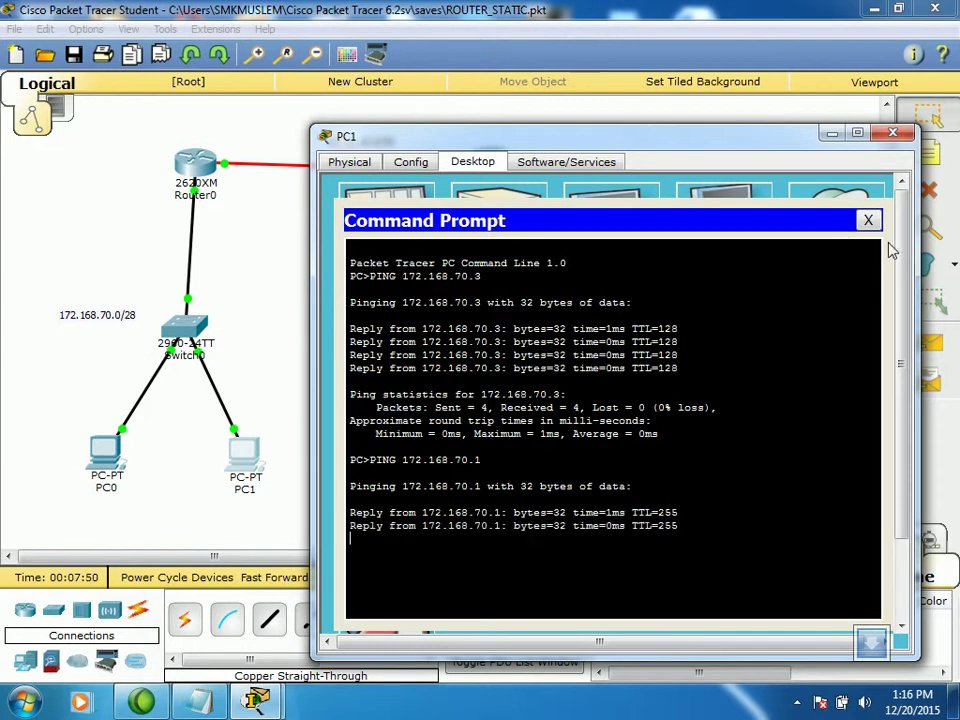
left_click(868, 220)
left_click(893, 132)
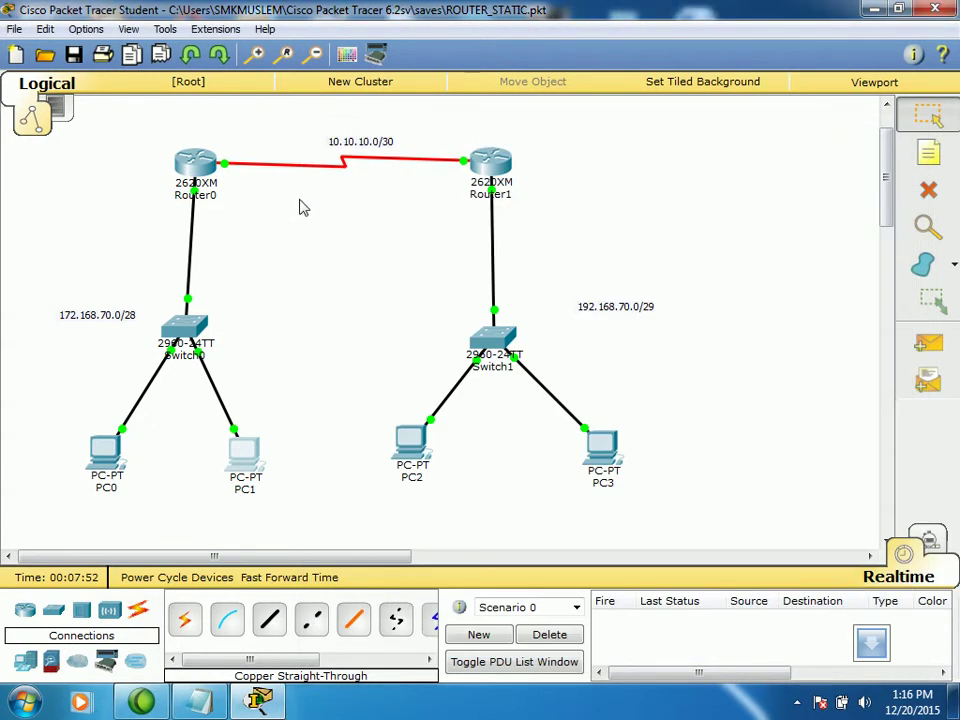
left_click(289, 577)
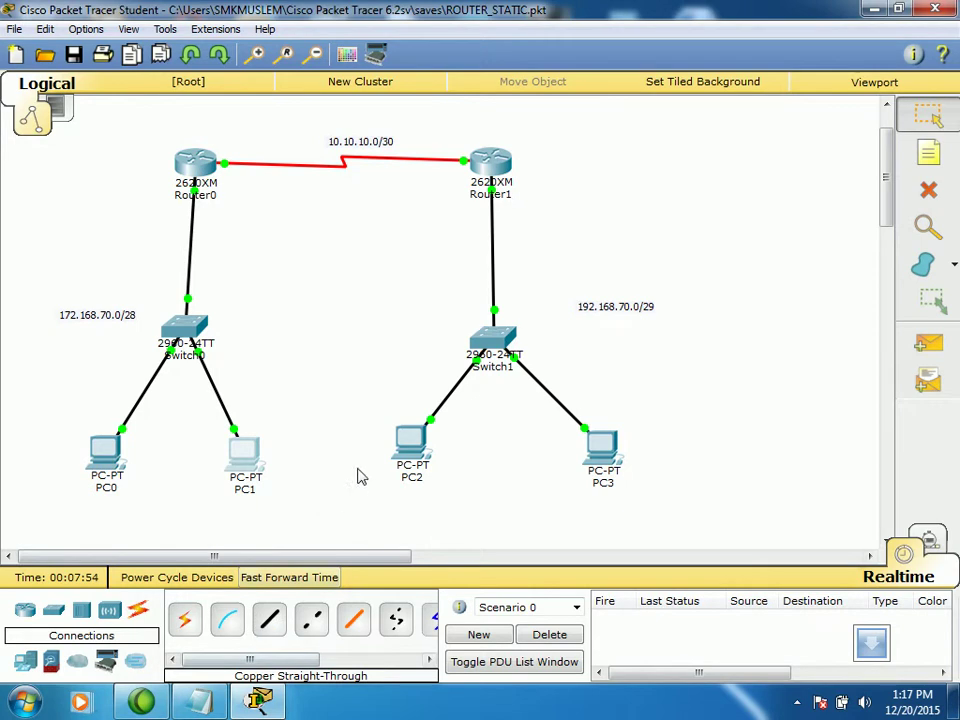
left_click(176, 577)
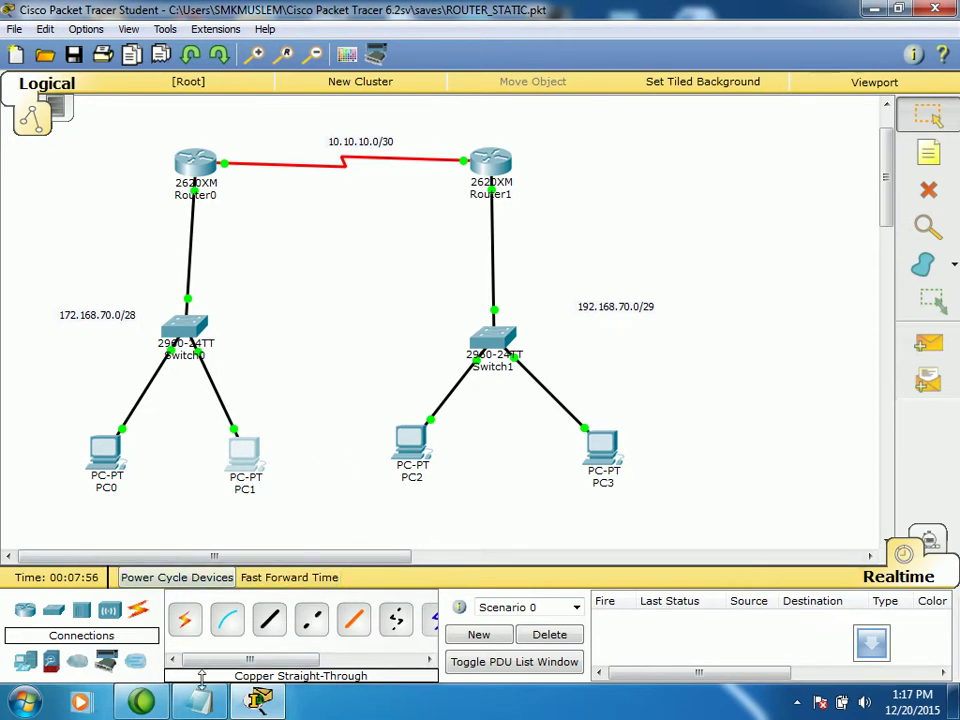
Switch to Notepad and duplicate the line about Router0's network directly below it, numbering the copy 2.
left_click(200, 700)
left_click_drag(446, 266, 7, 268)
key("ctrl+c")
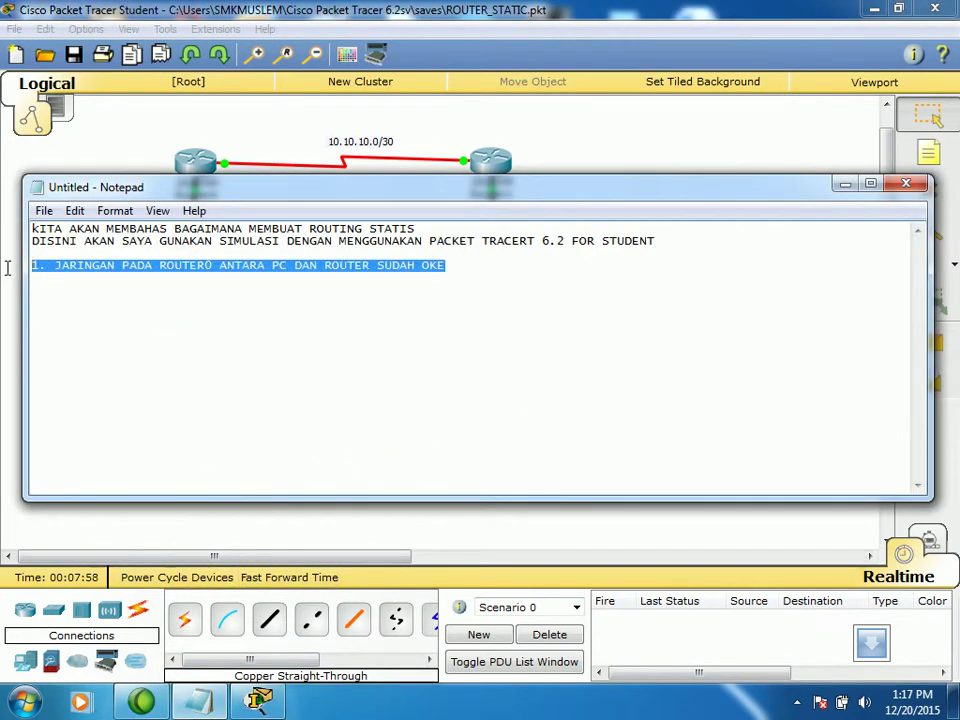
left_click(174, 301)
key("ctrl+v")
double_click(35, 277)
type("2")
Change the router named in the first numbered line to ROUTER1.
left_click(214, 277)
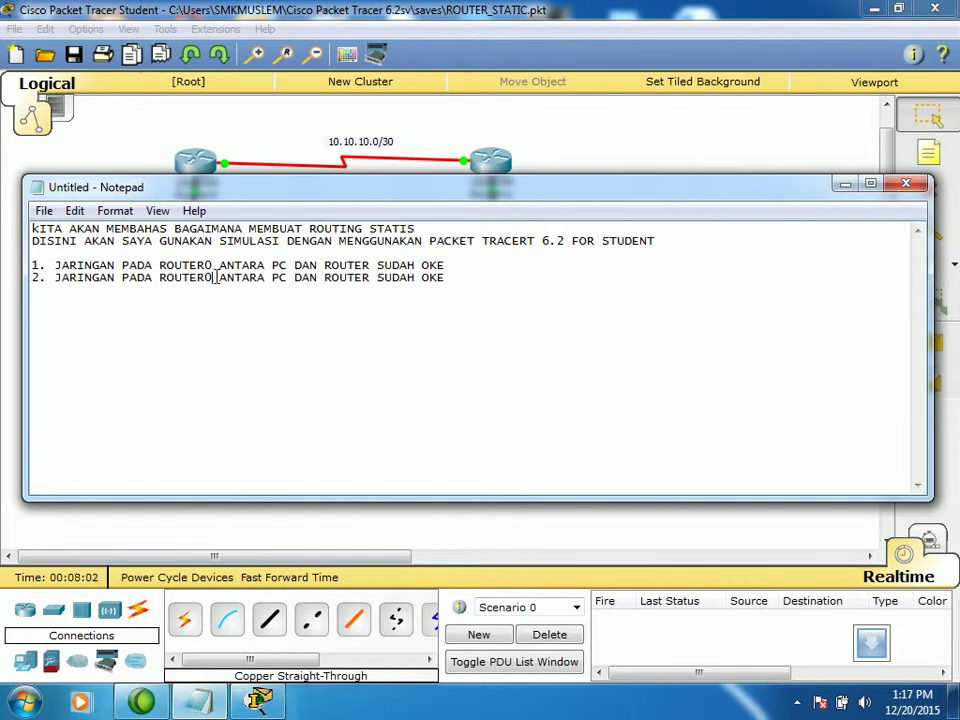
left_click_drag(214, 277, 205, 277)
left_click_drag(272, 185, 270, 257)
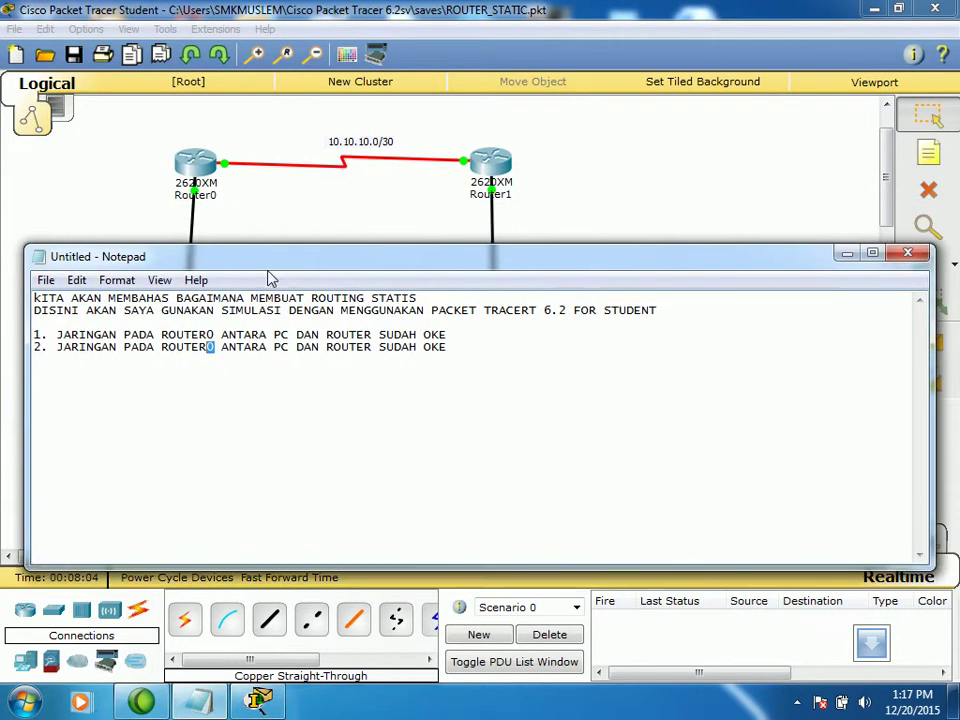
left_click(211, 337)
key("BackSpace")
type("1")
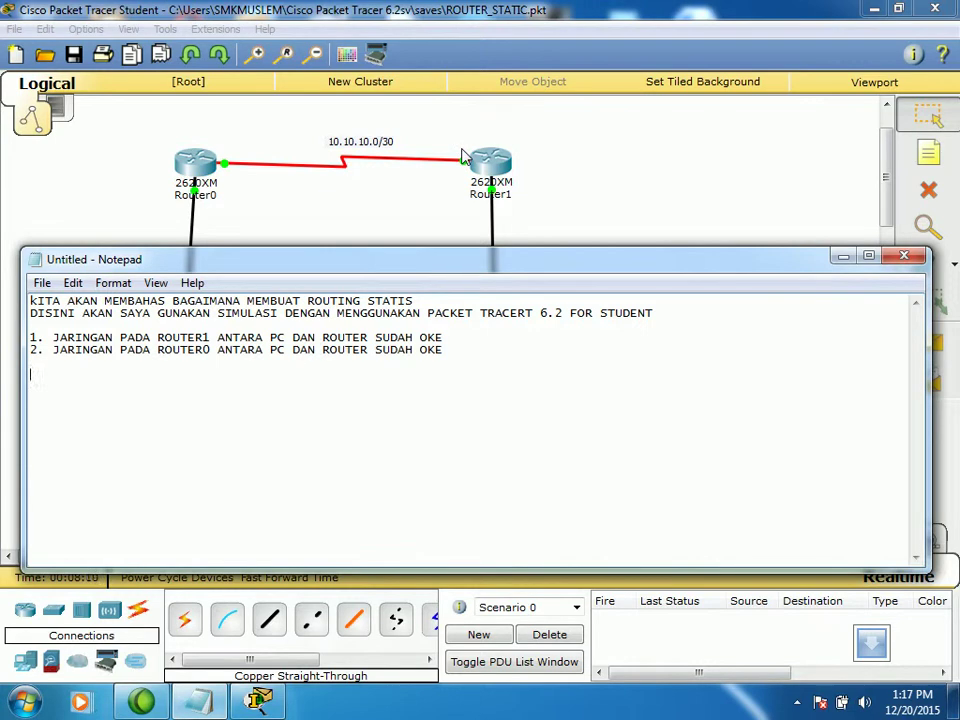
Add the line "TINGGAL KITA ATUR TABLE ROUTING" below the numbered lines, and return to Packet Tracer.
type("INGGAL KITA ATUR TABLE ROUTING")
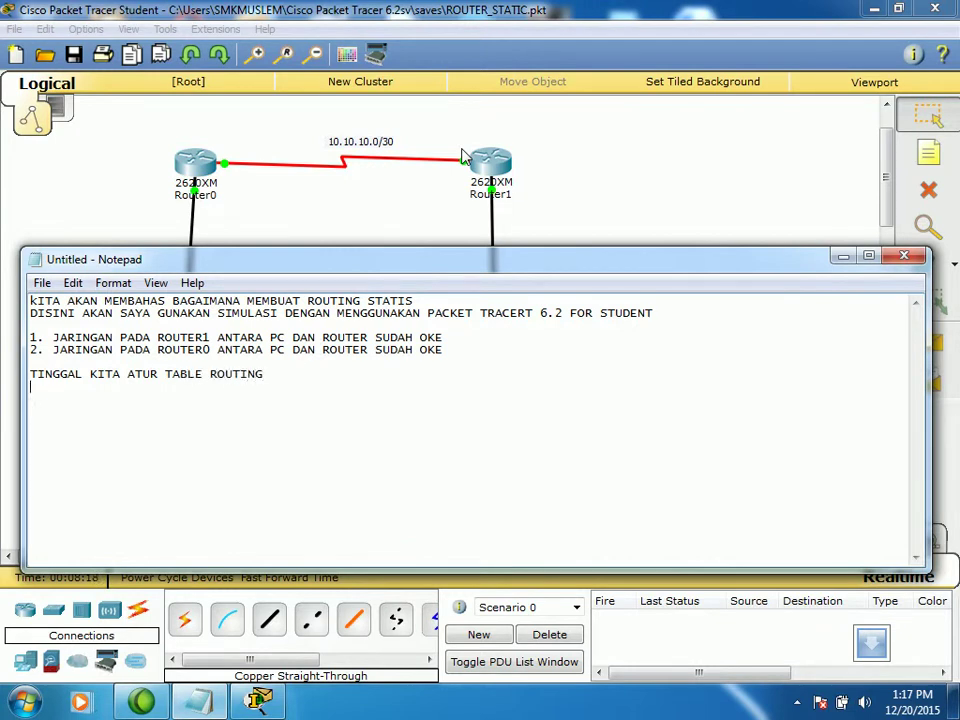
left_click(574, 171)
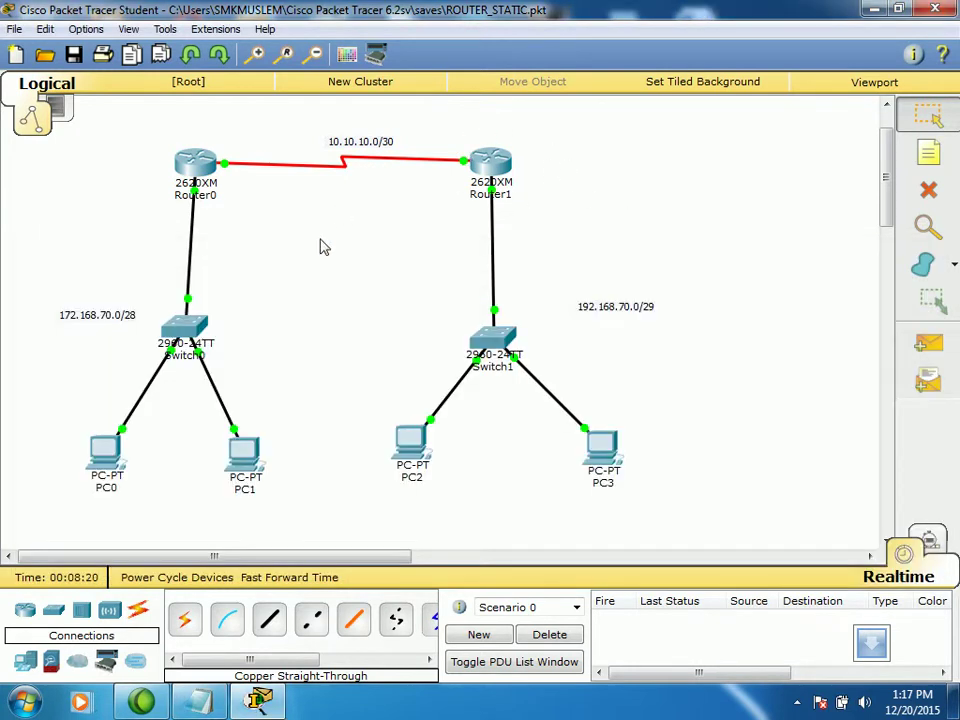
left_click_drag(741, 498, 394, 262)
left_click_drag(315, 506, 40, 285)
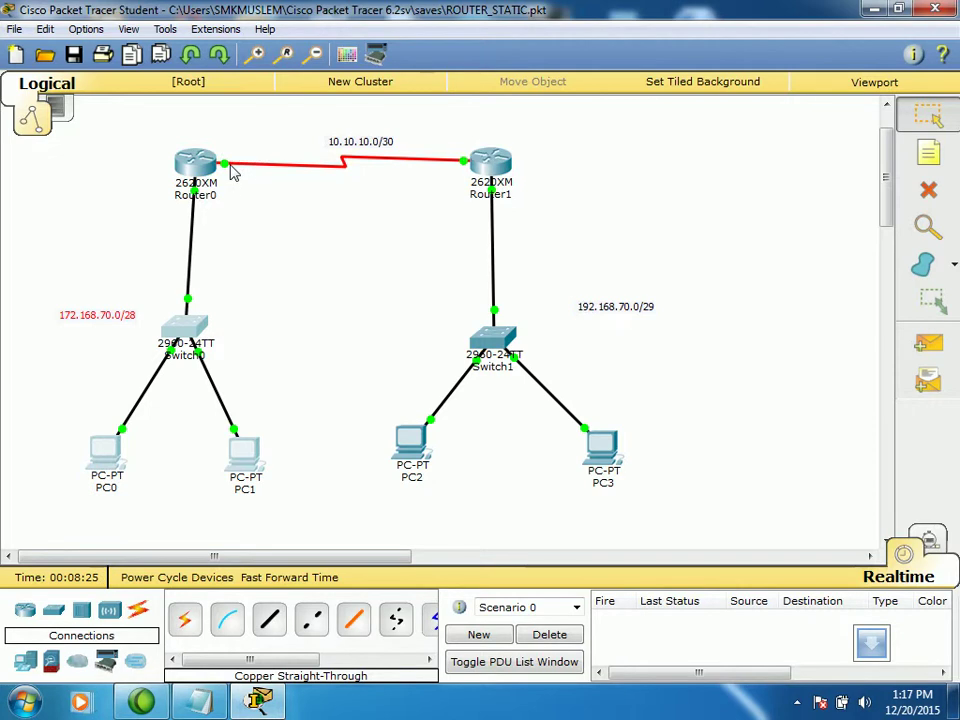
mouse_move(200, 172)
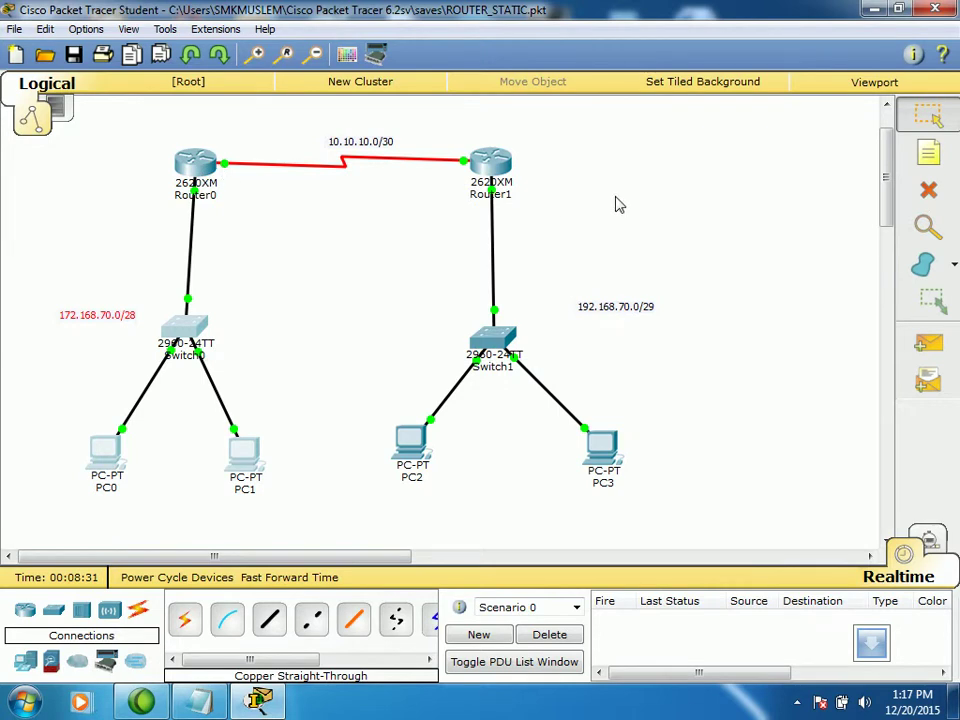
Enter a static route on Router1 for network 172.168.70.0 with mask 255.255.255.240.
left_click(490, 162)
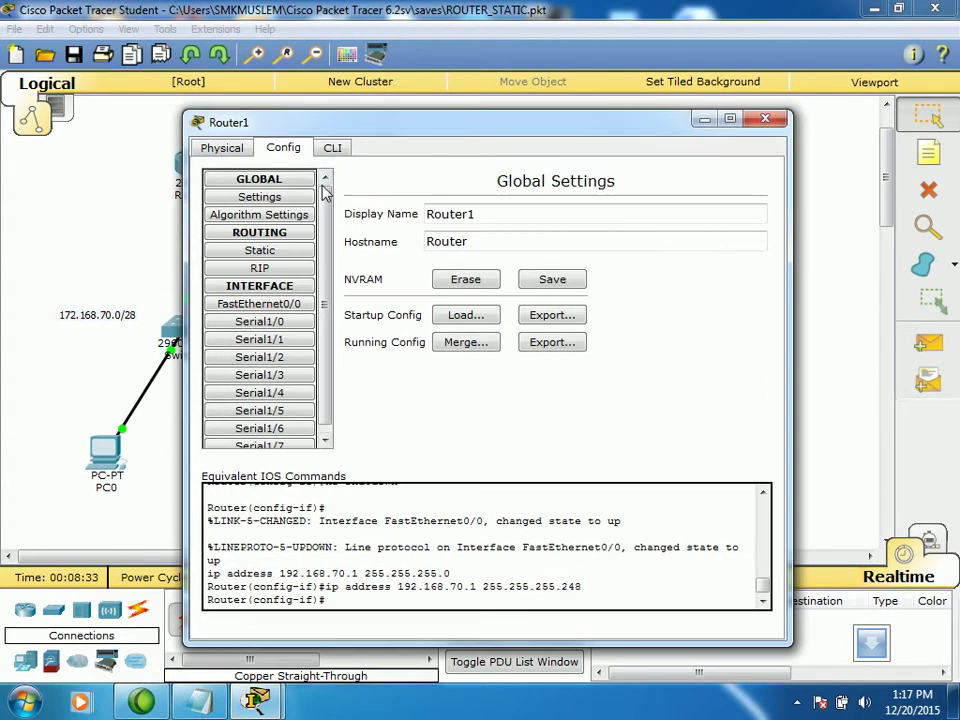
left_click(266, 249)
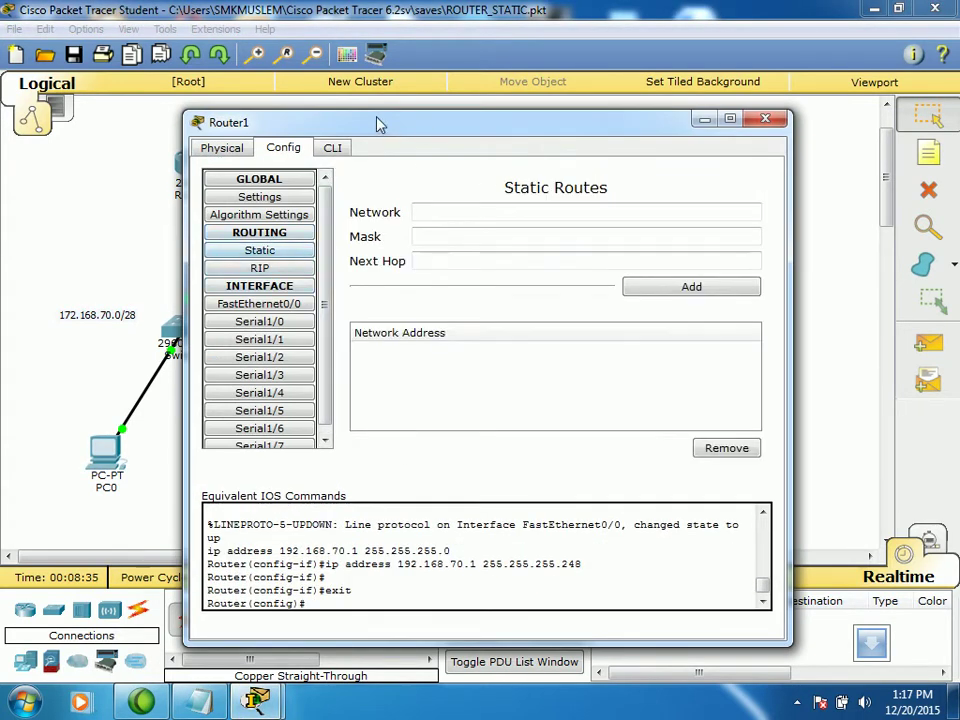
left_click_drag(380, 123, 440, 125)
left_click(489, 212)
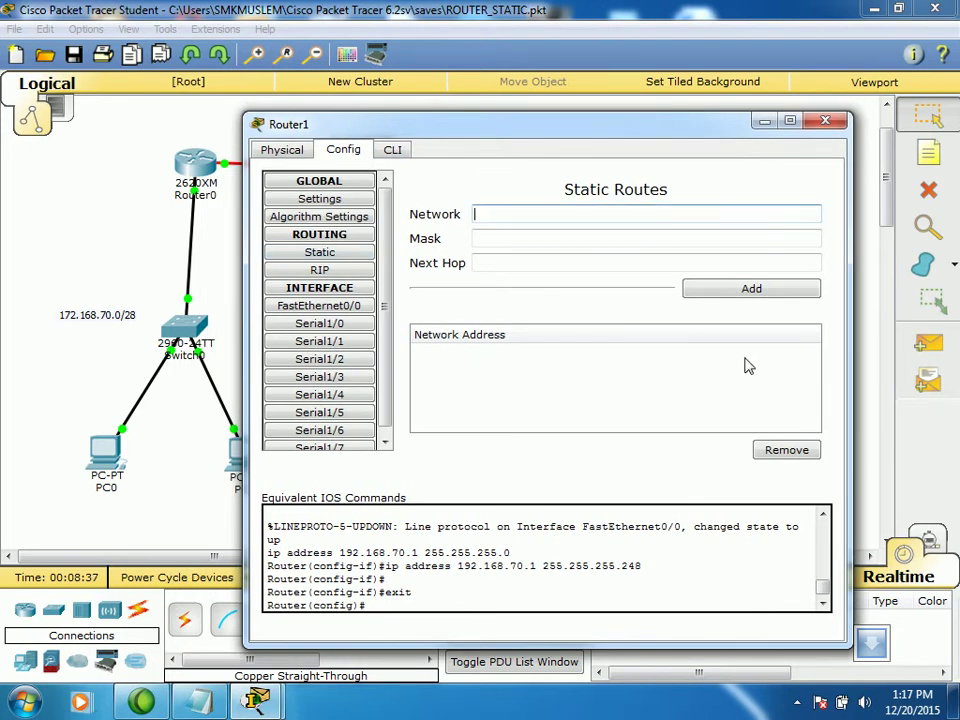
type("172.168.70.0")
left_click(746, 240)
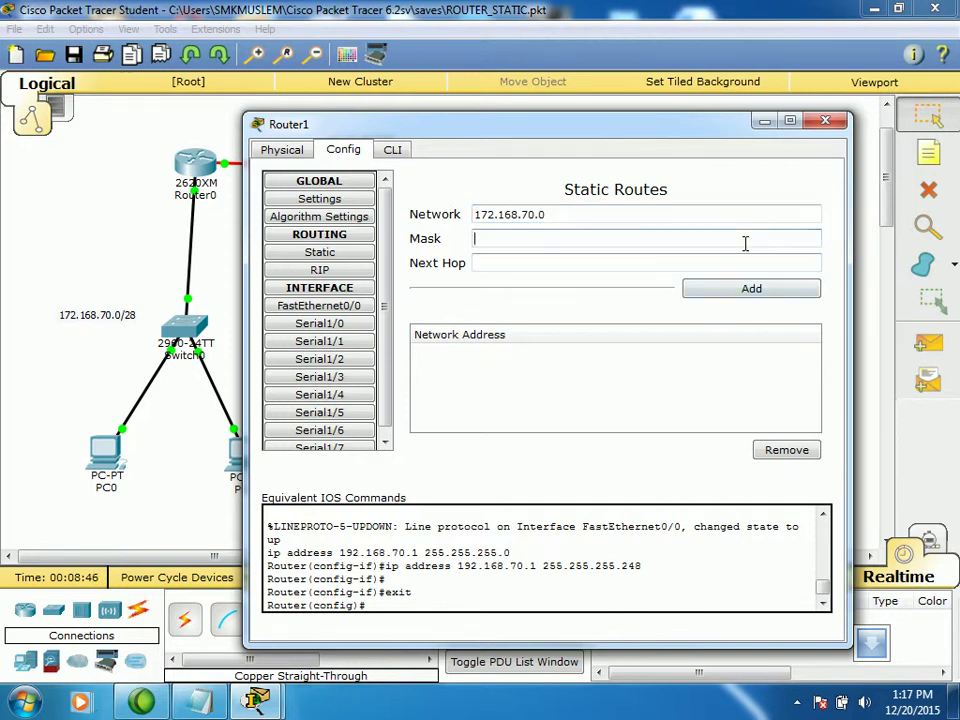
type("255")
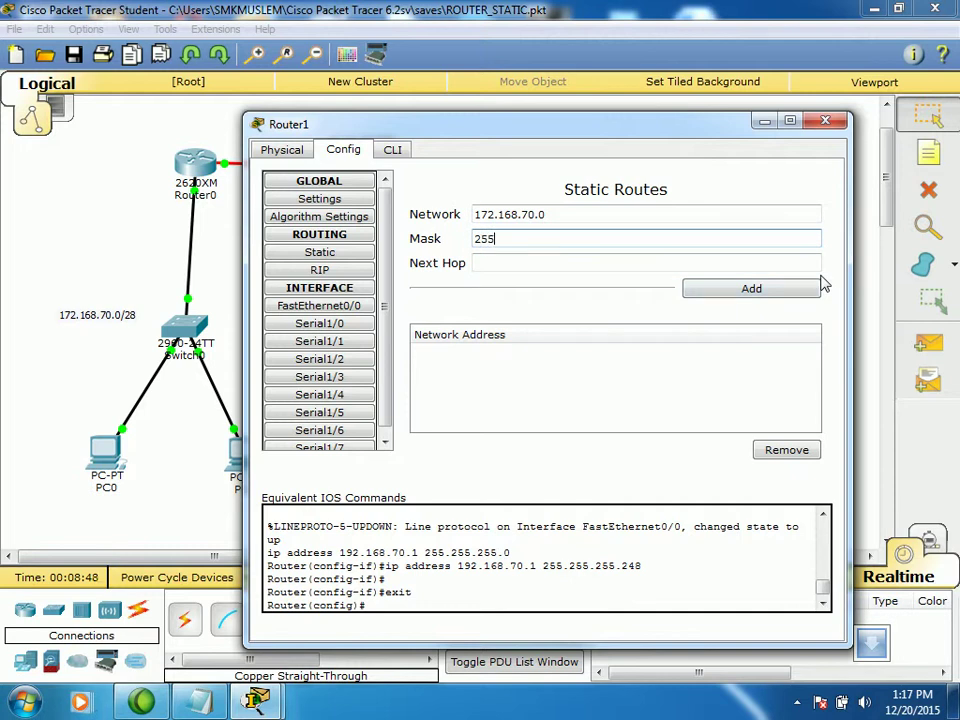
type(".255.255.240")
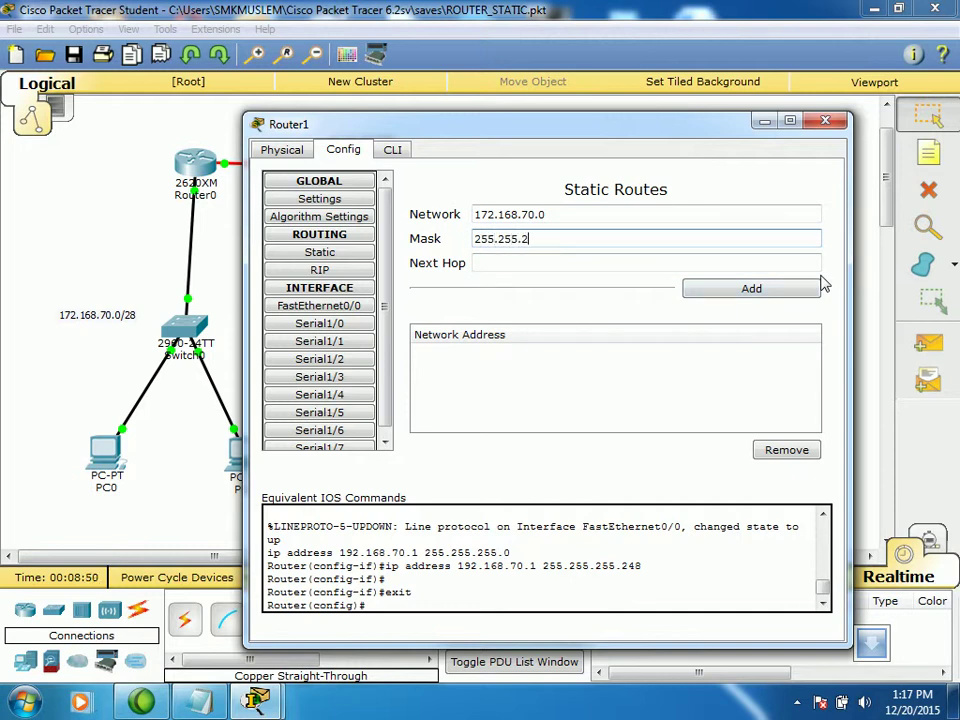